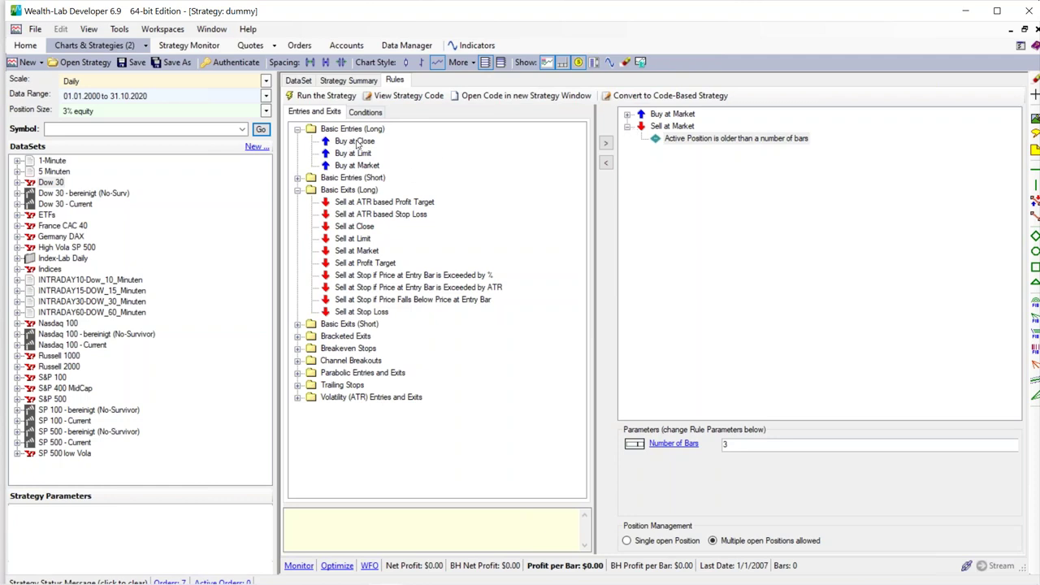
Step: Review the Buy at Close and Sell at Market rules and the position size's starting capital, discarding any settings changes
click(357, 142)
click(358, 251)
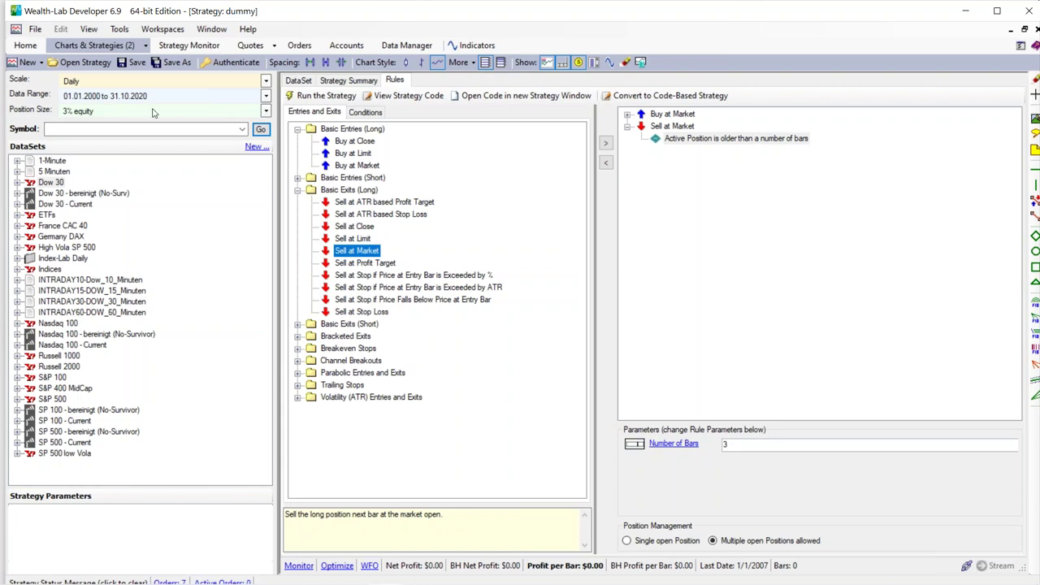
click(266, 112)
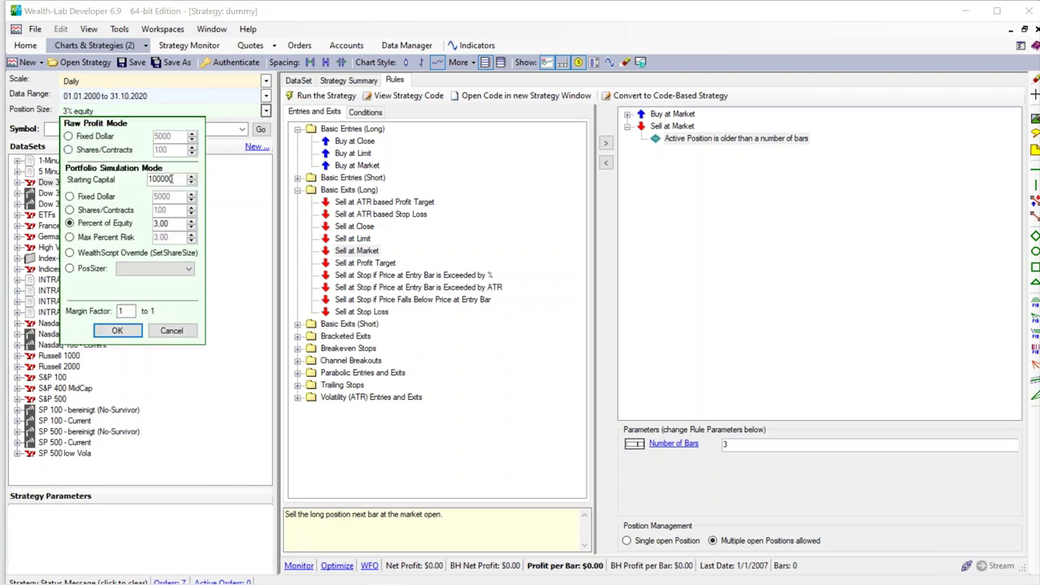
drag(174, 179, 141, 178)
click(173, 331)
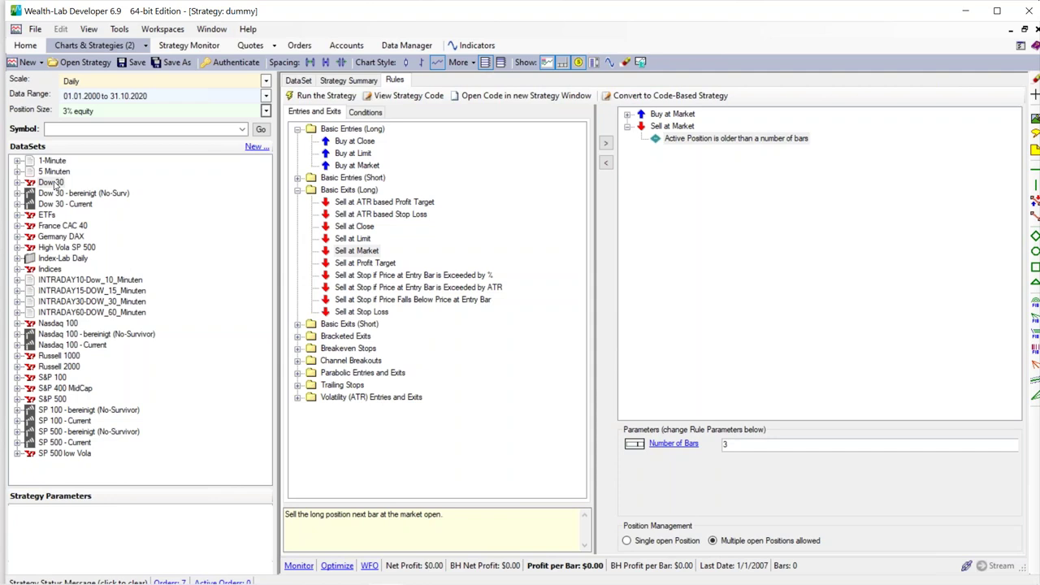
Step: Check the Number of Bars parameter of the Sell at Market condition for positions older than a number of bars
click(676, 139)
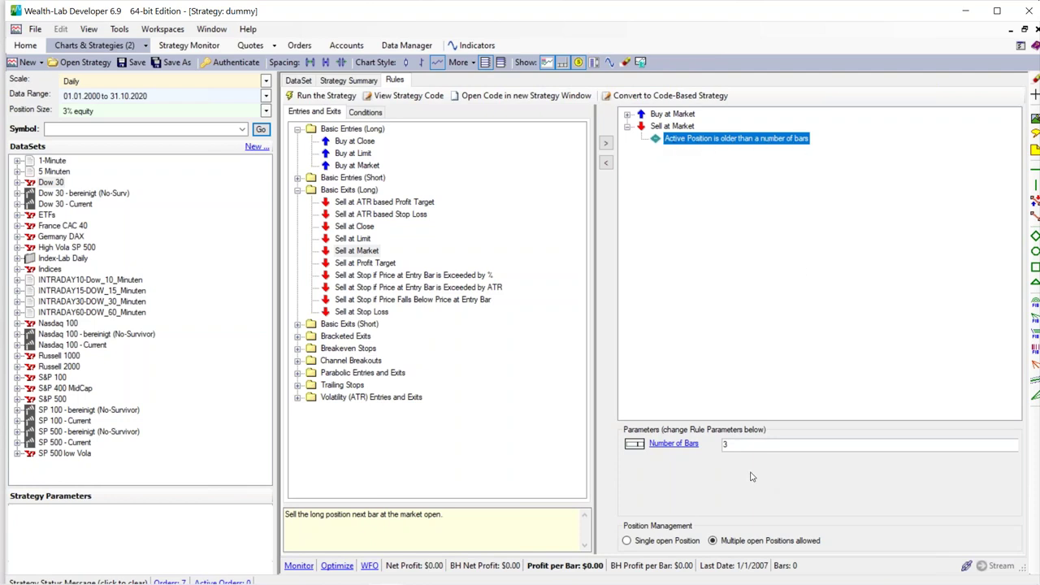
click(727, 443)
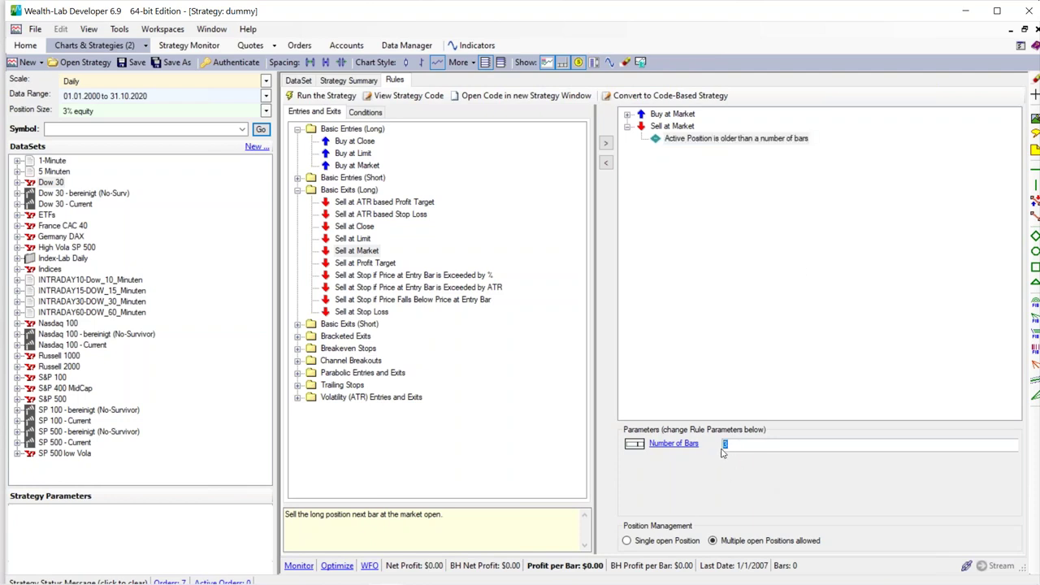
click(725, 143)
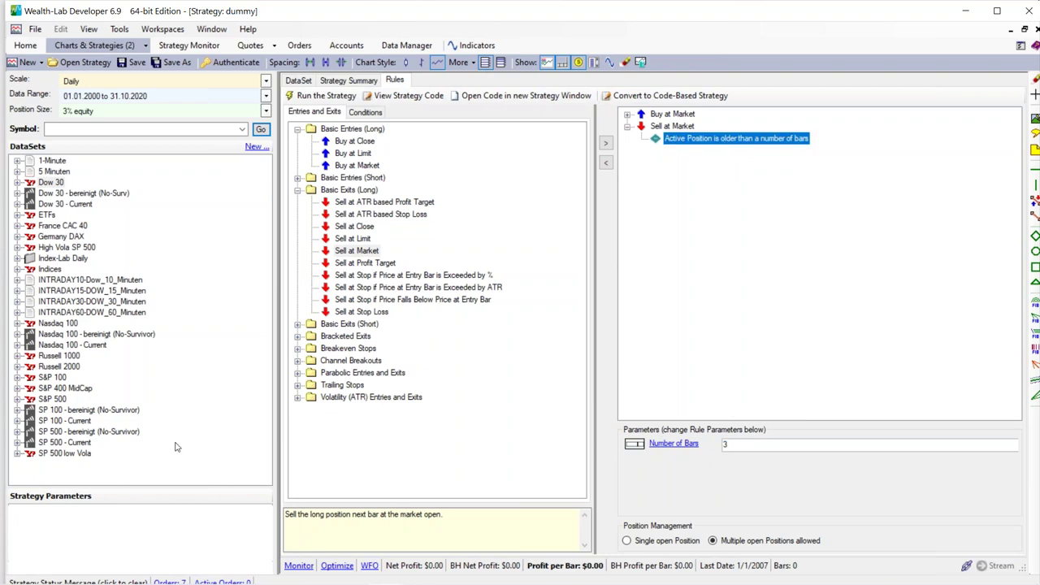
Step: Backtest the strategy on all symbols in S&P 100 and inspect the Annualized Gain % and Total Commission figures
click(53, 379)
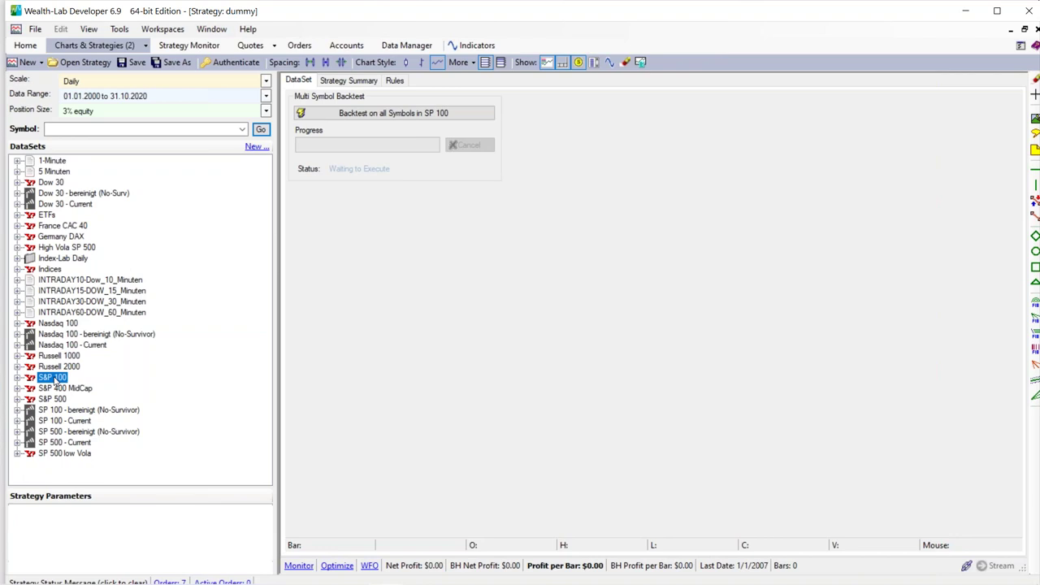
click(384, 115)
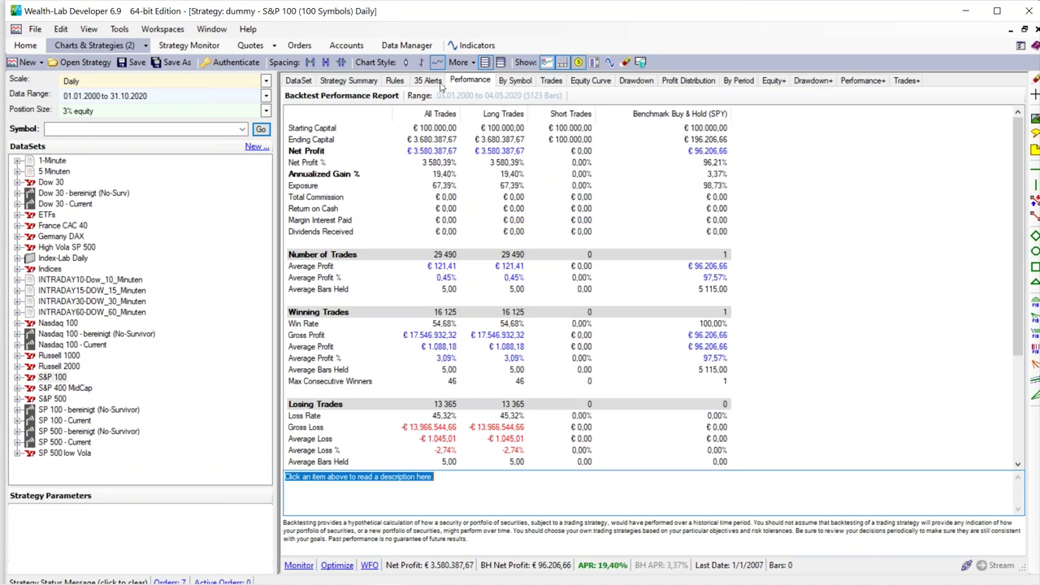
click(300, 177)
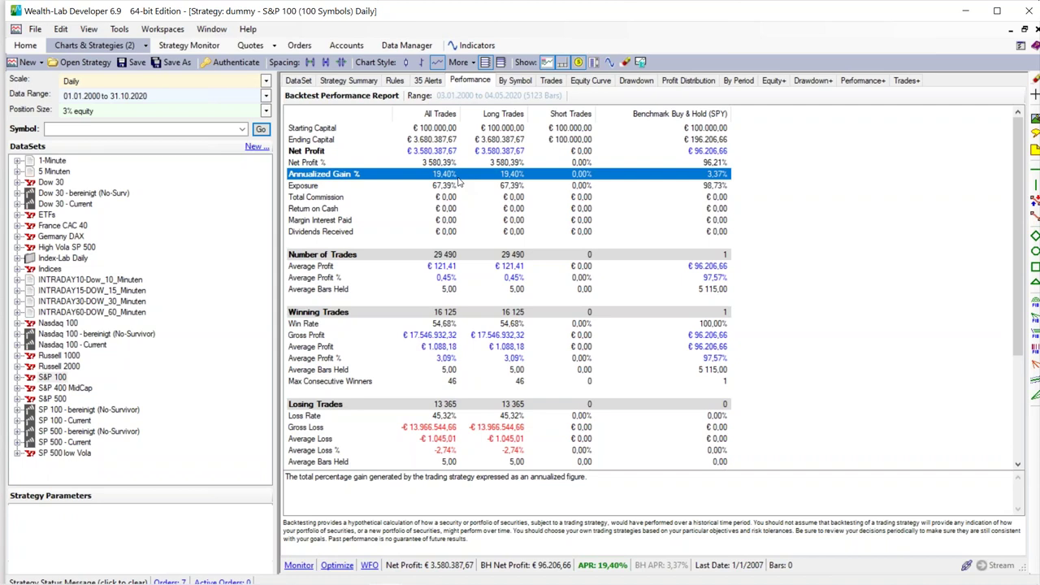
click(317, 197)
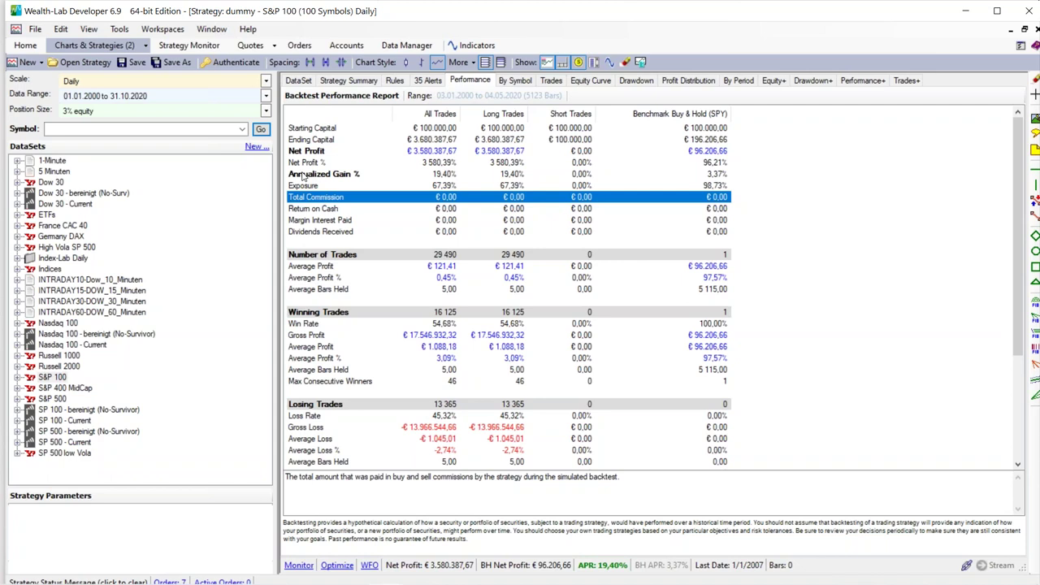
Step: Examine the closed equity curve, including the detail from 2017 to 2020, and return to the full range
click(582, 85)
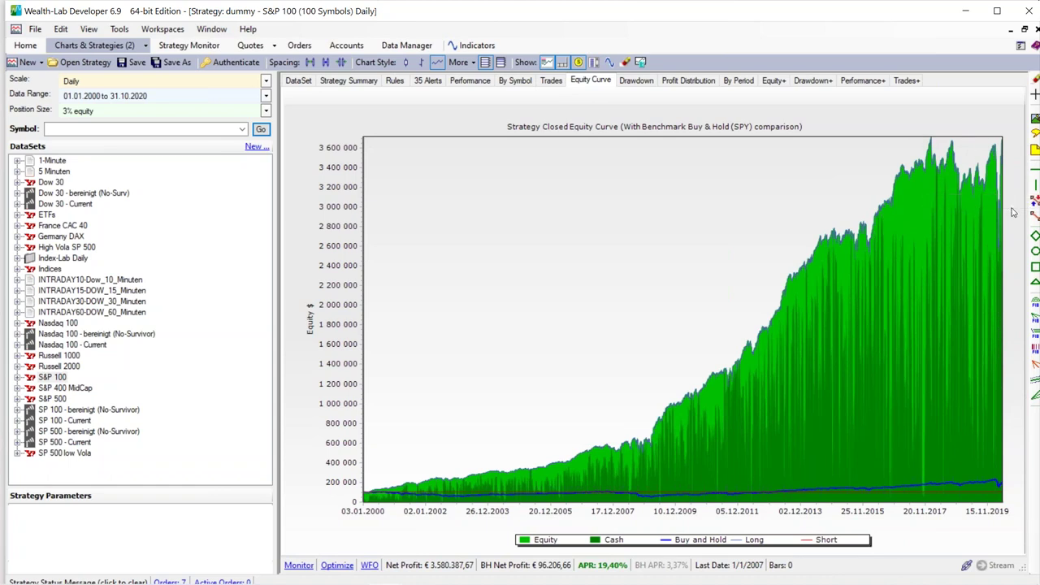
scroll(1012, 212, up, 5)
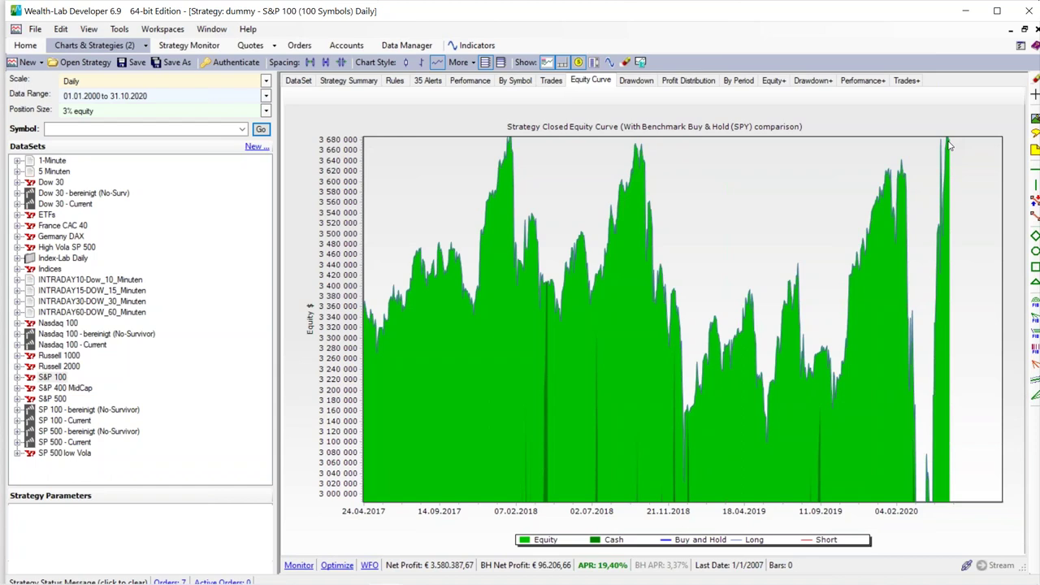
mouse_move(949, 145)
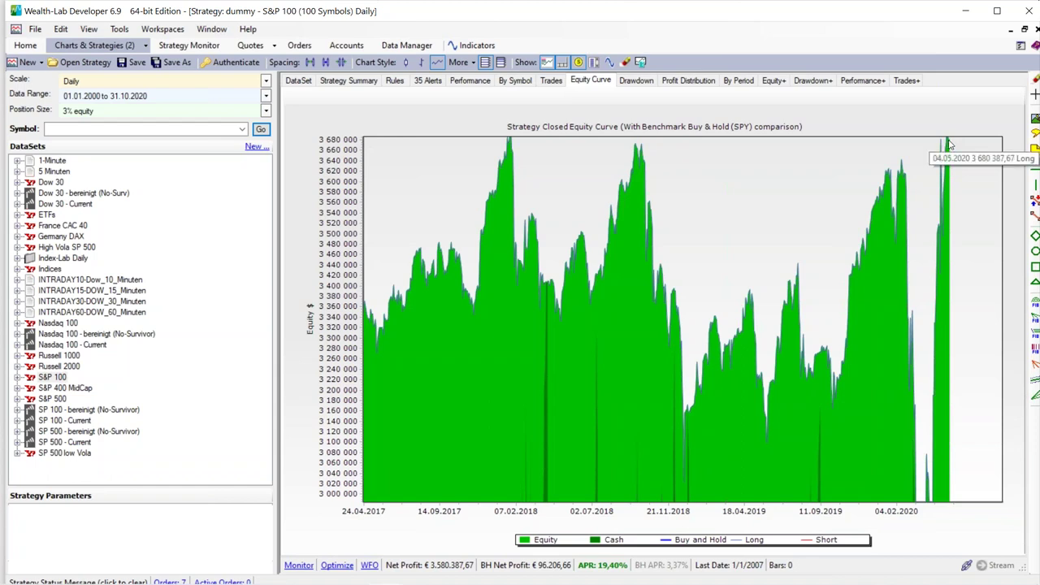
mouse_move(911, 168)
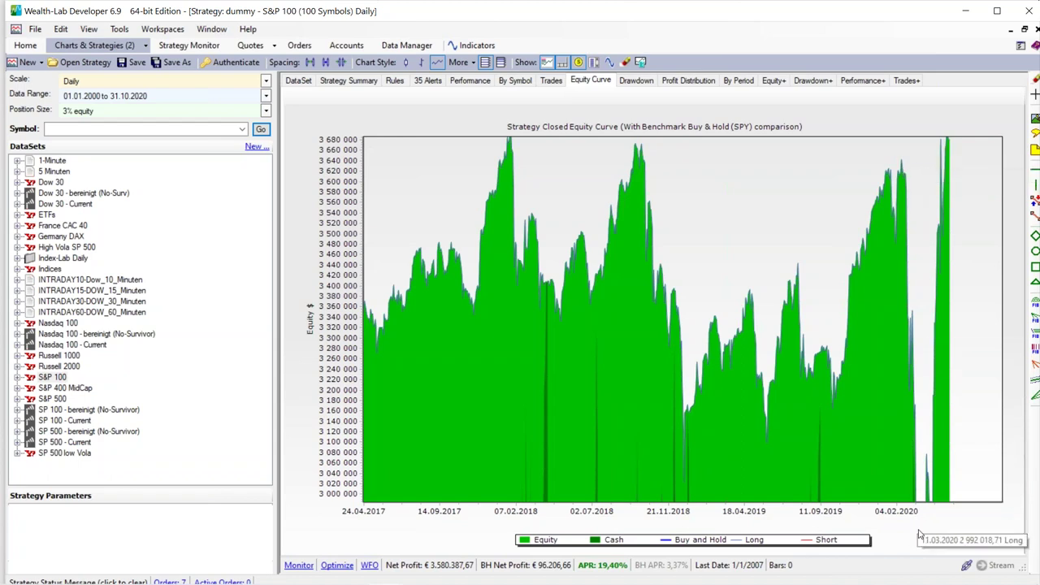
double_click(638, 256)
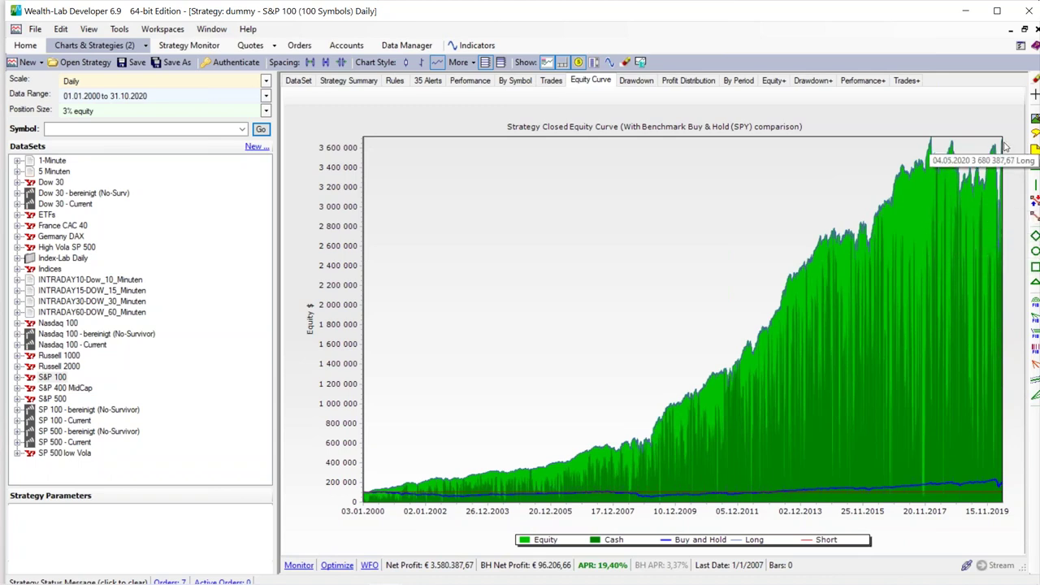
Step: Show the S&P 100 backtest's returns by period, grouped annually
click(736, 80)
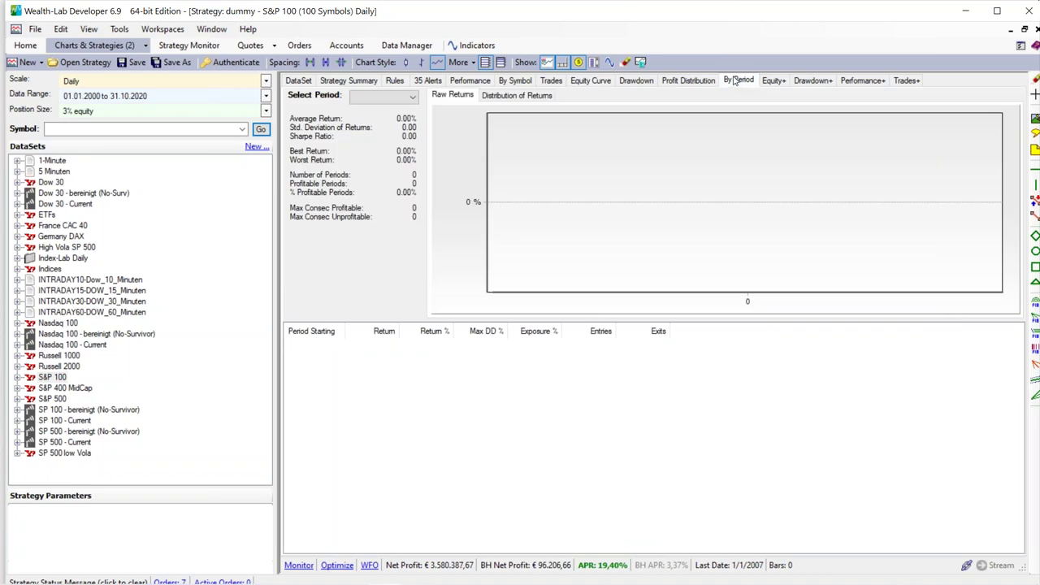
click(378, 97)
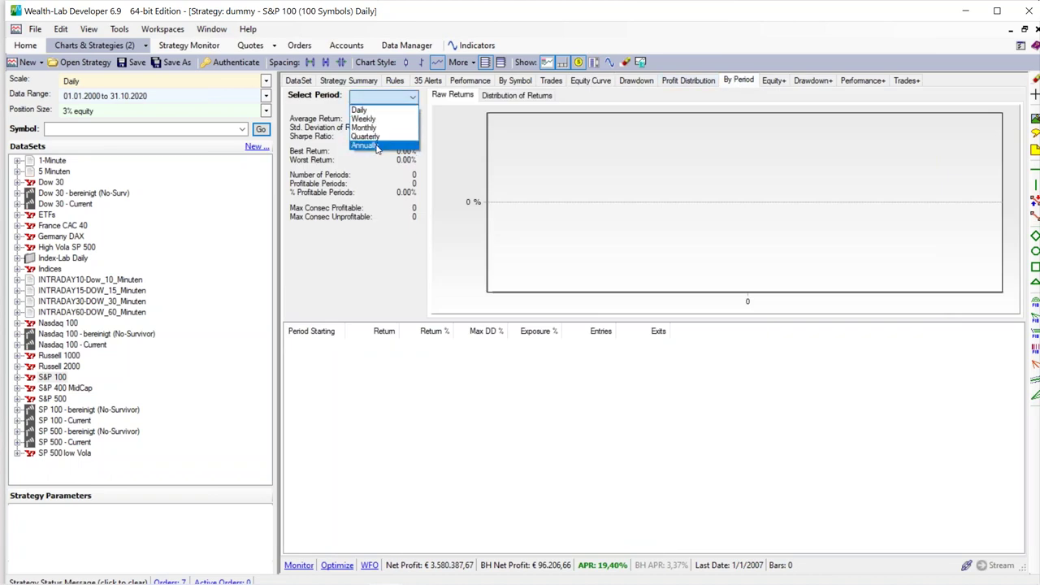
click(376, 146)
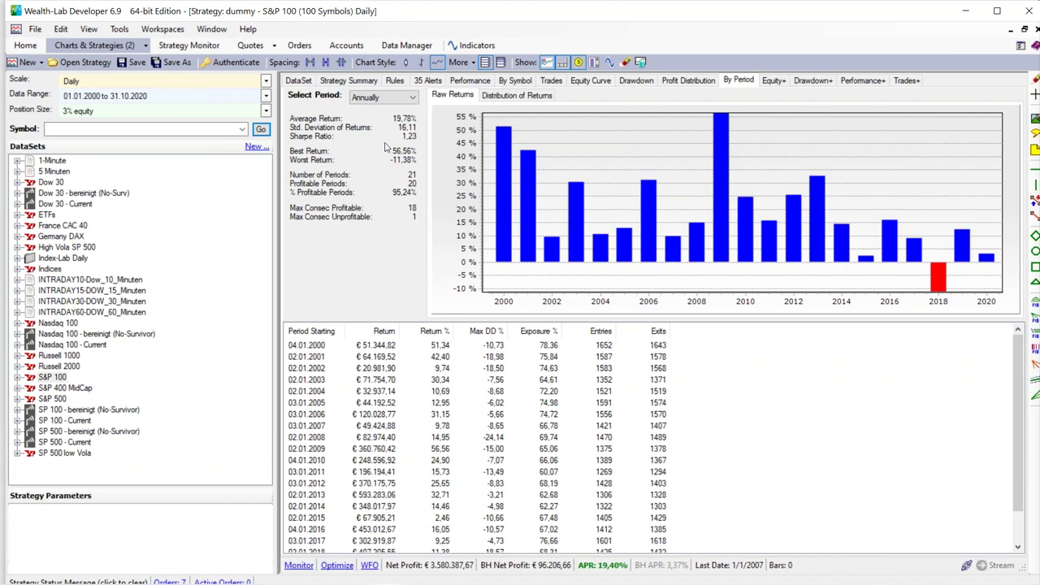
Step: Recheck the exit condition on position age in the strategy rules and return to the returns by period
click(394, 80)
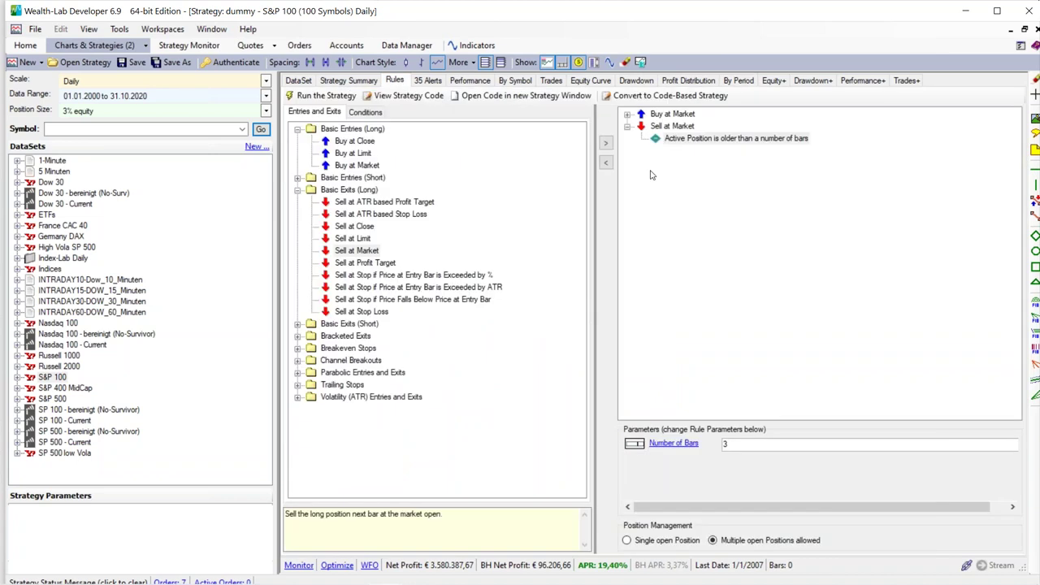
click(712, 143)
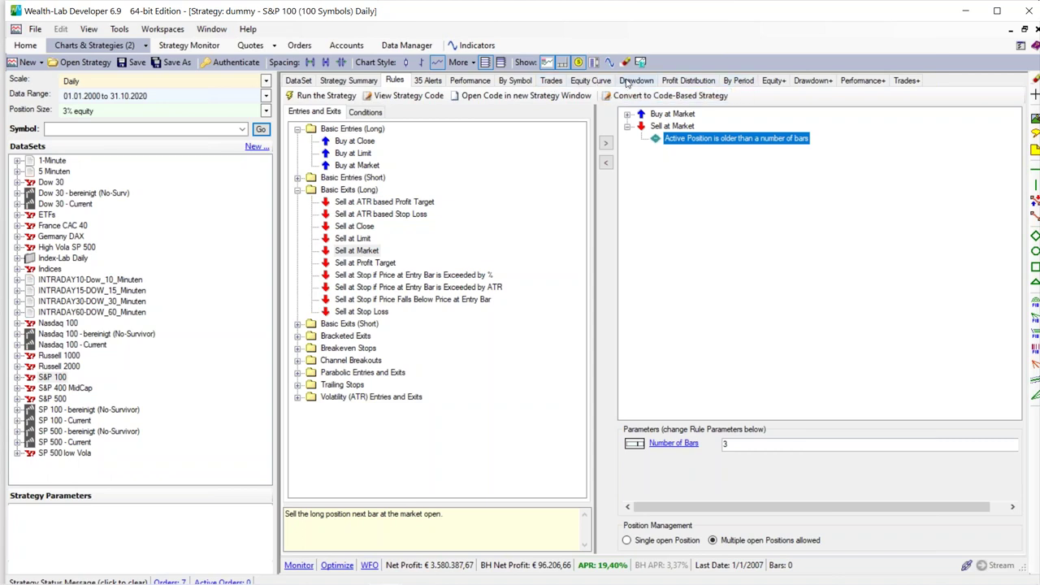
click(739, 81)
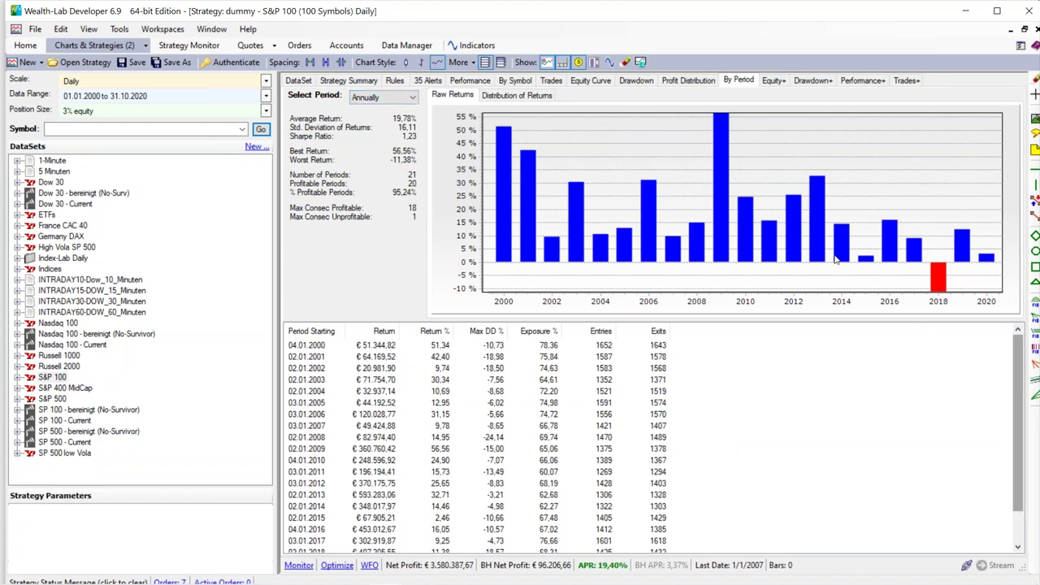
Step: Group the S&P 100 returns quarterly and examine the return and maximum drawdown of the quarter starting 02.01.2020
click(411, 96)
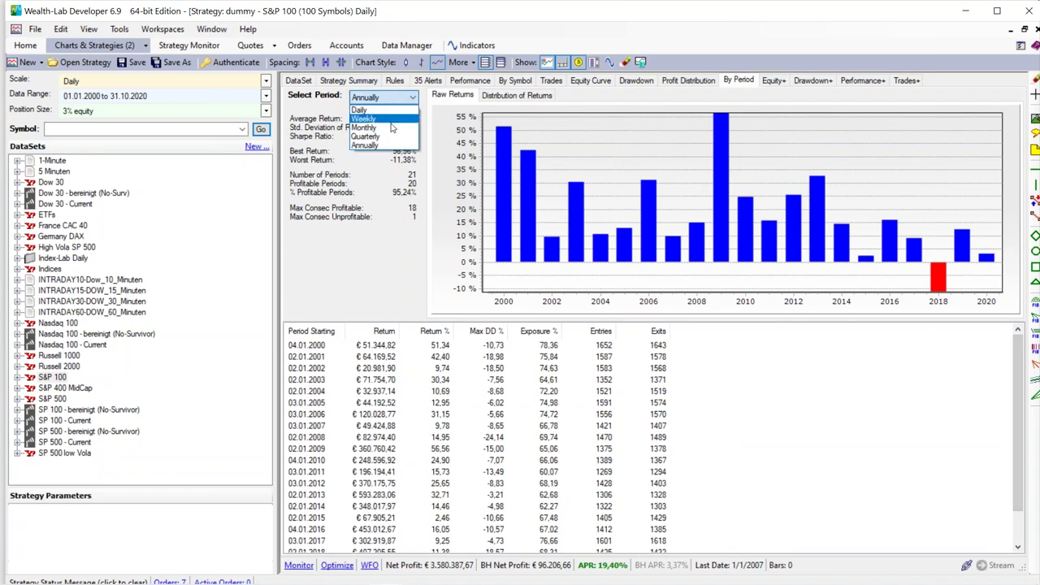
click(385, 136)
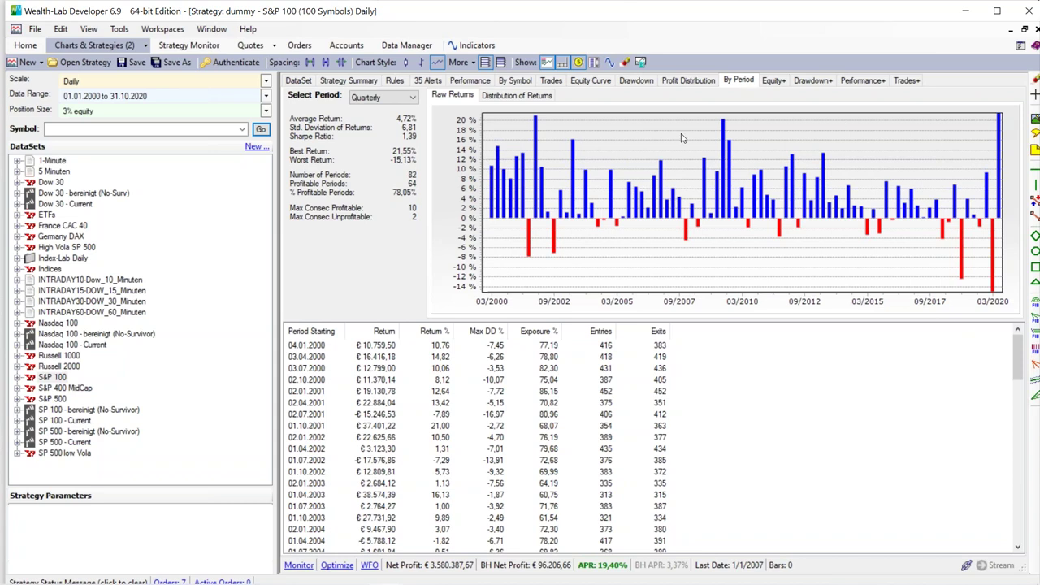
scroll(455, 372, down, 20)
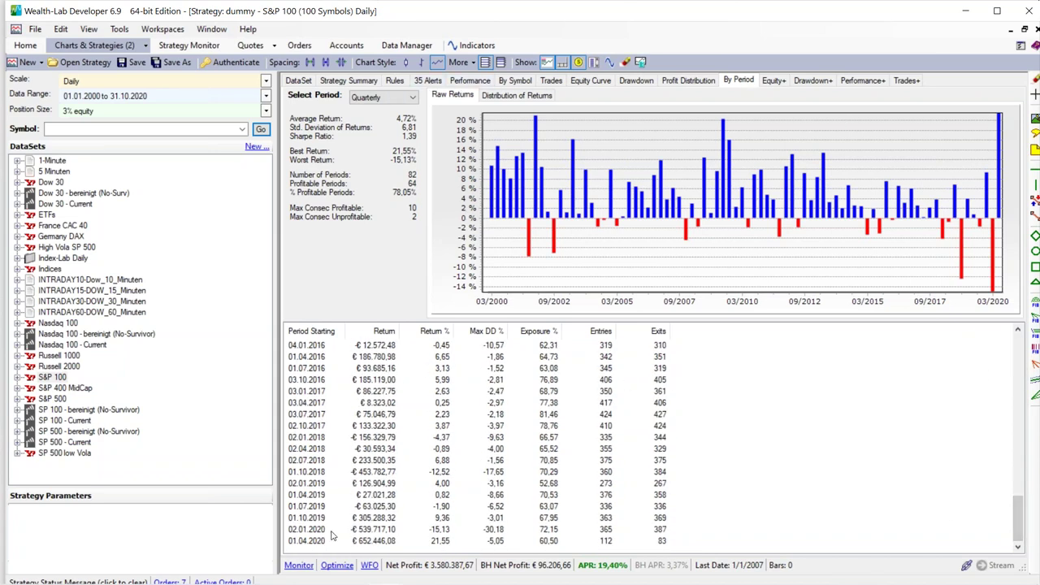
click(304, 532)
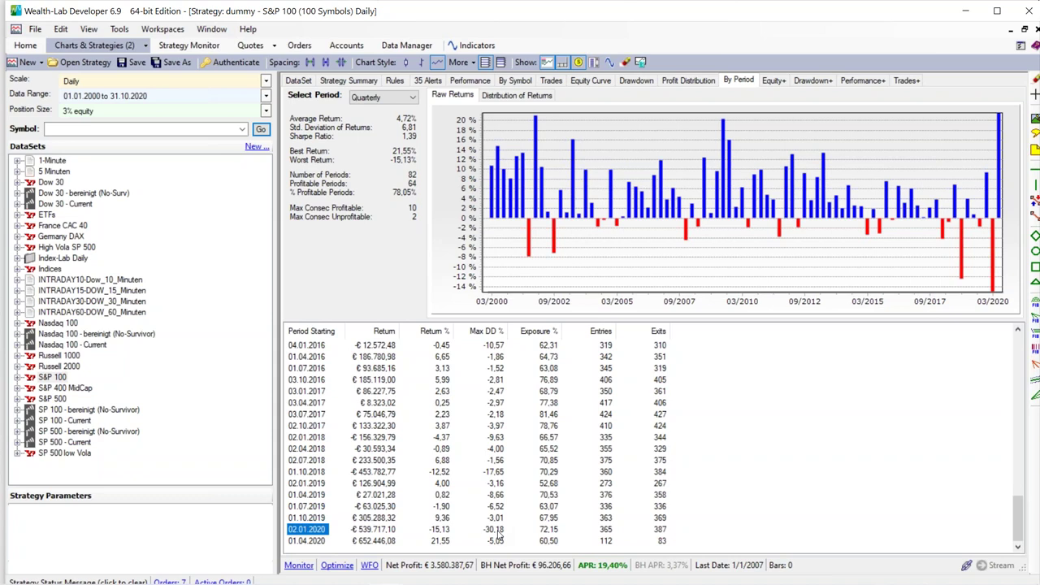
Step: Switch the S&P 100 period returns back to annual grouping
click(383, 97)
click(398, 147)
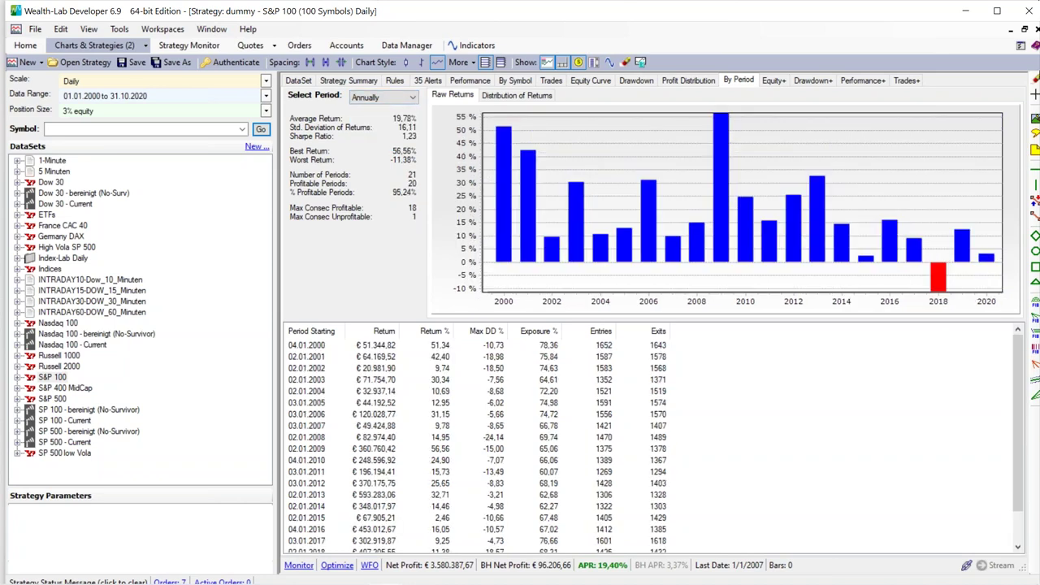
click(1028, 12)
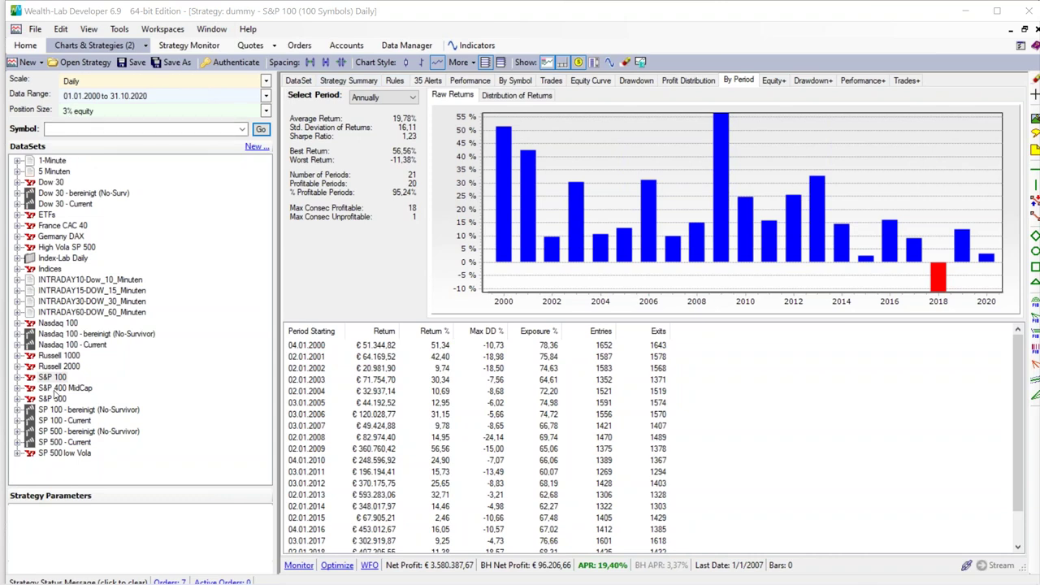
Step: Backtest the strategy on all symbols in the Dow 30 data set and inspect its Annualized Gain %
click(50, 183)
click(416, 115)
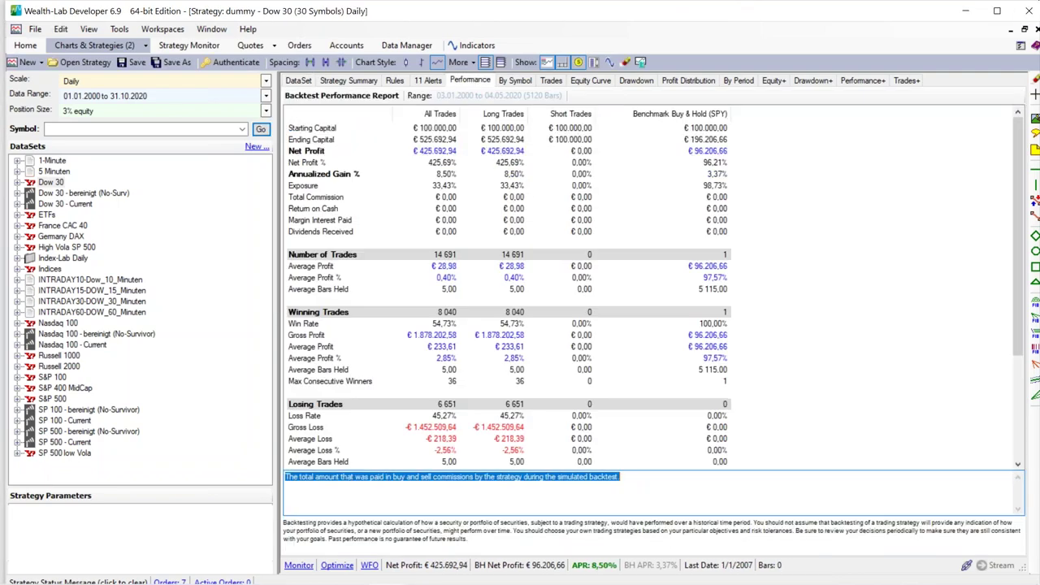
click(331, 178)
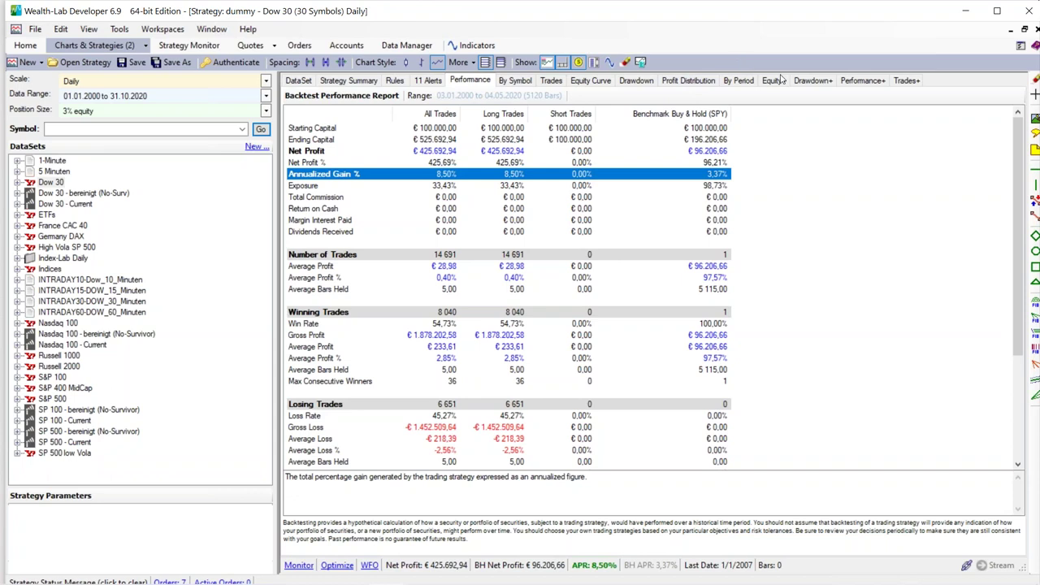
Step: Review the annual returns and drawdowns of the Dow 30 backtest for all years through 2020
click(738, 82)
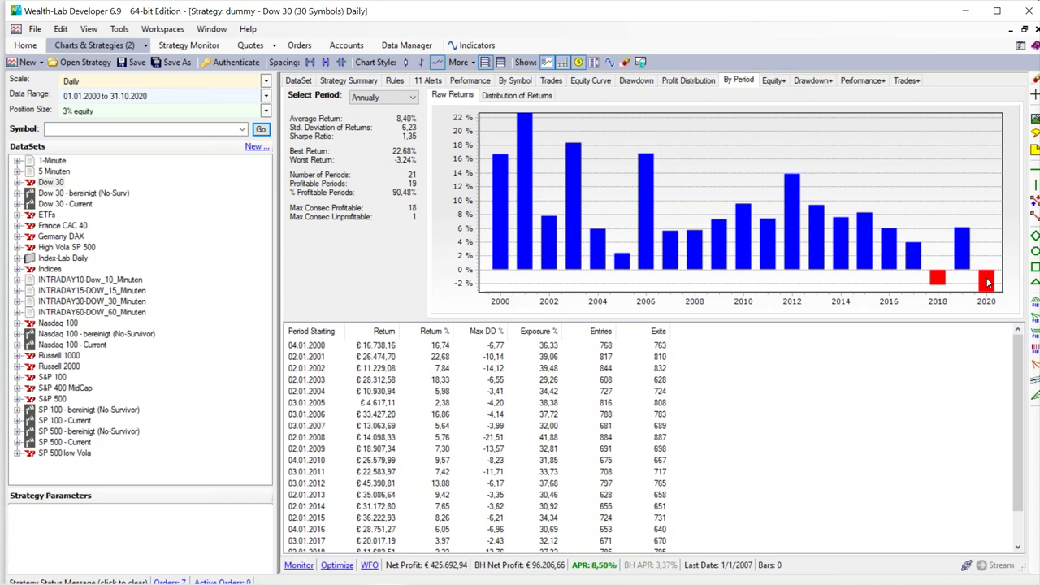
scroll(390, 504, down, 1)
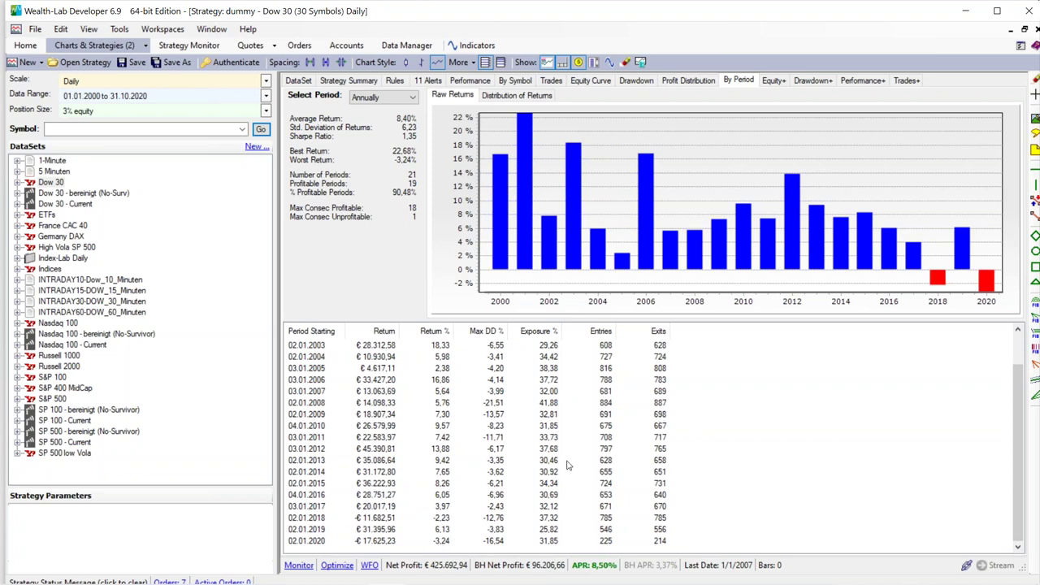
drag(1016, 374, 1019, 338)
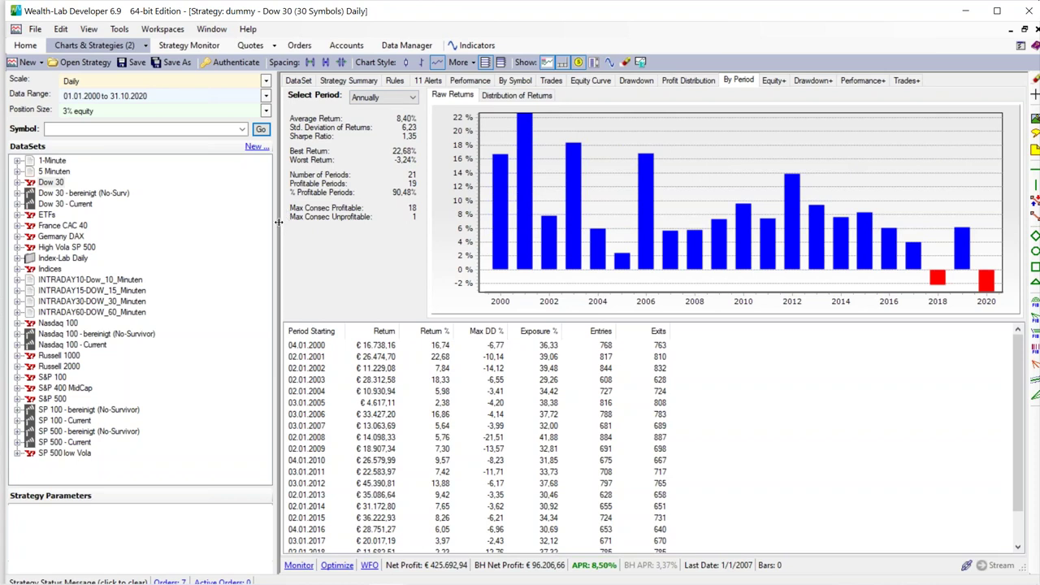
Step: Narrow the DataSets pane and tile the two dummy strategy windows vertically, including the minimized one
drag(277, 222, 91, 220)
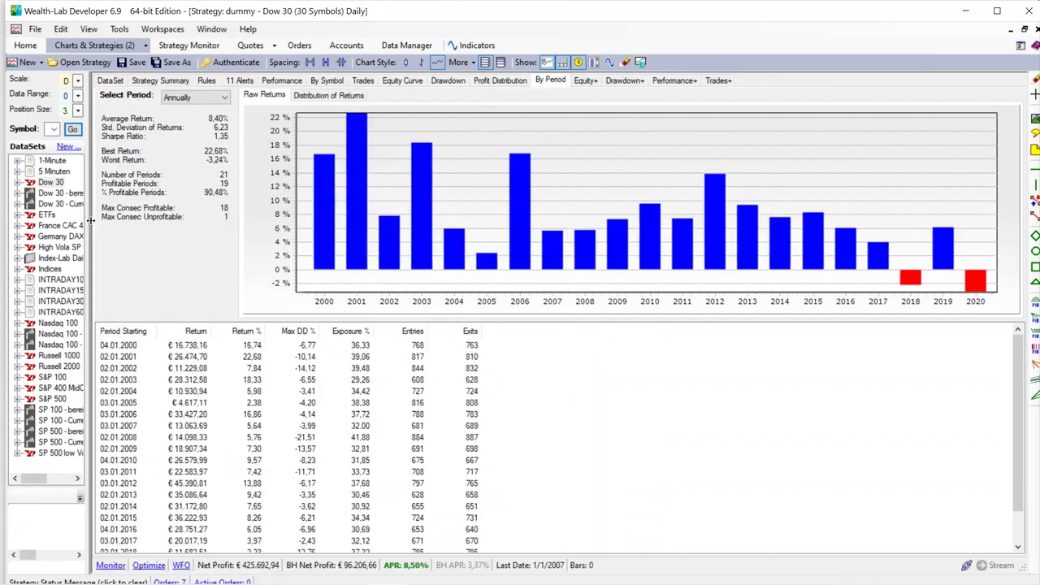
click(1025, 29)
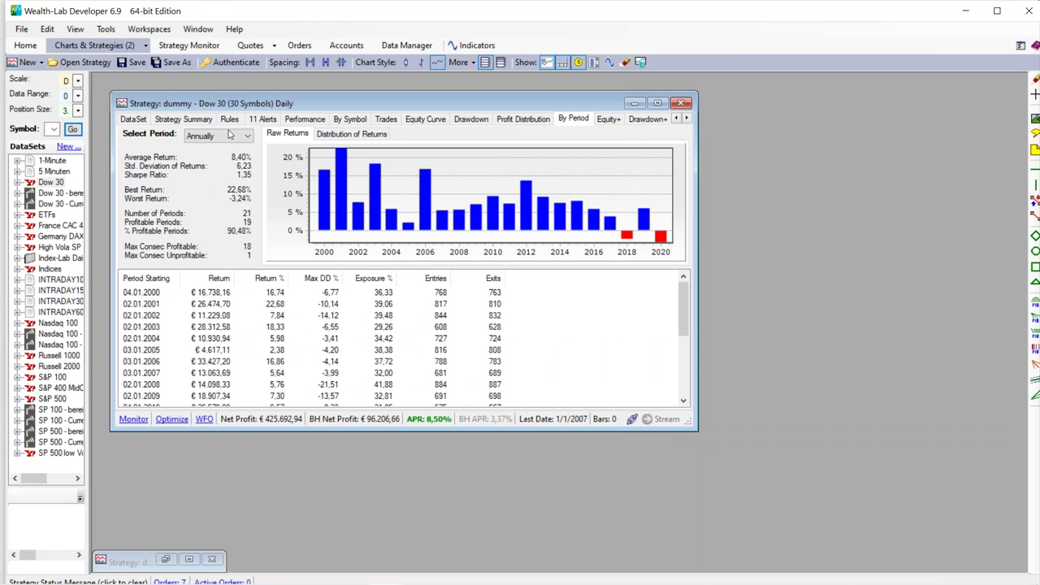
click(196, 30)
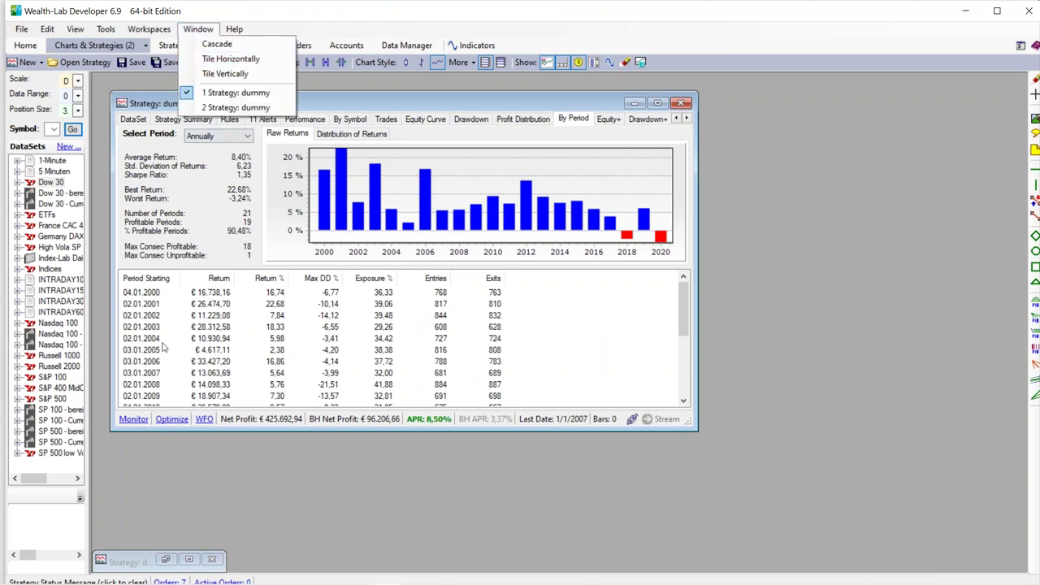
click(224, 76)
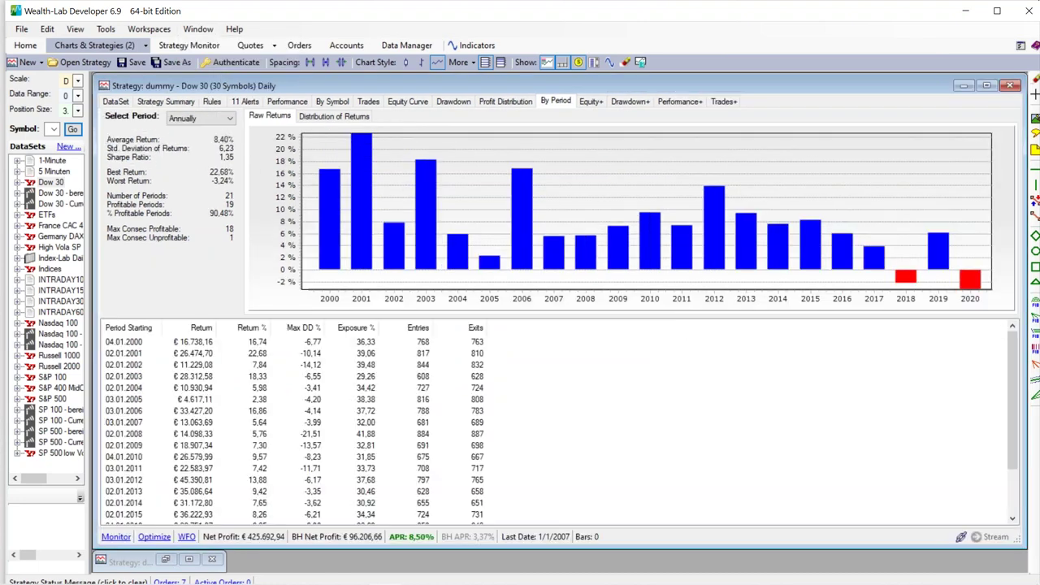
click(207, 31)
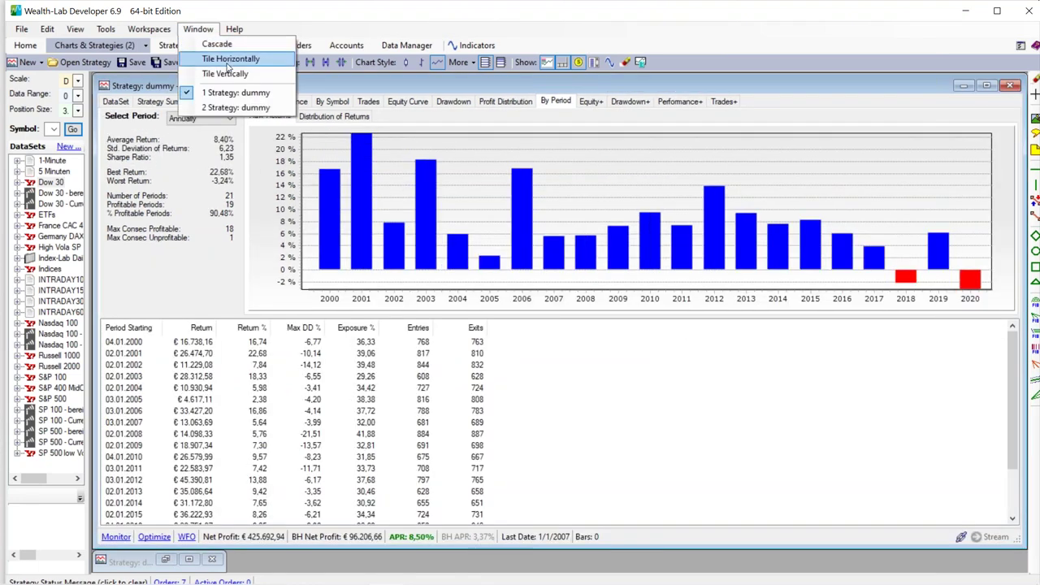
click(209, 29)
click(207, 30)
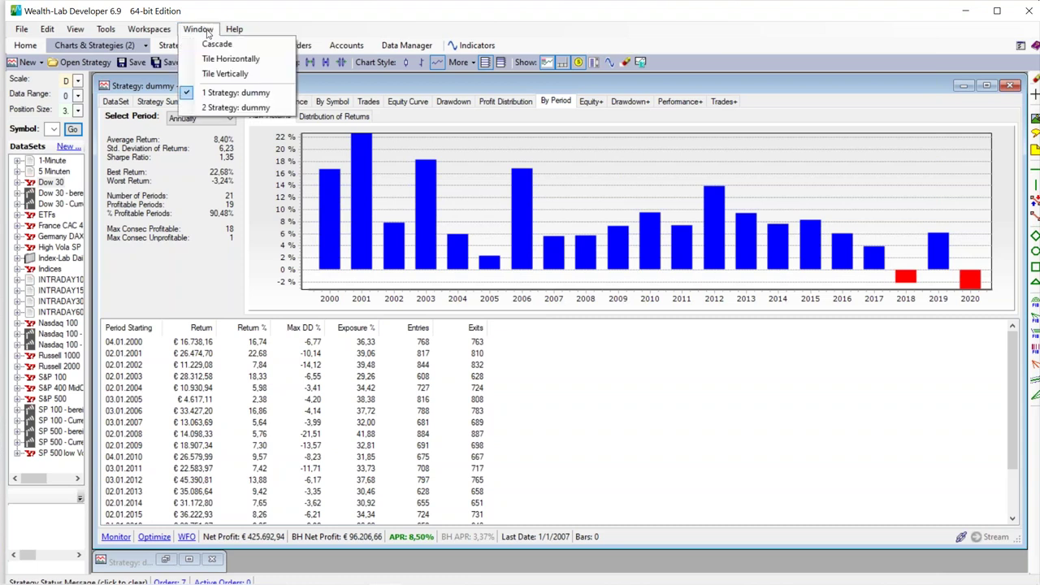
click(223, 74)
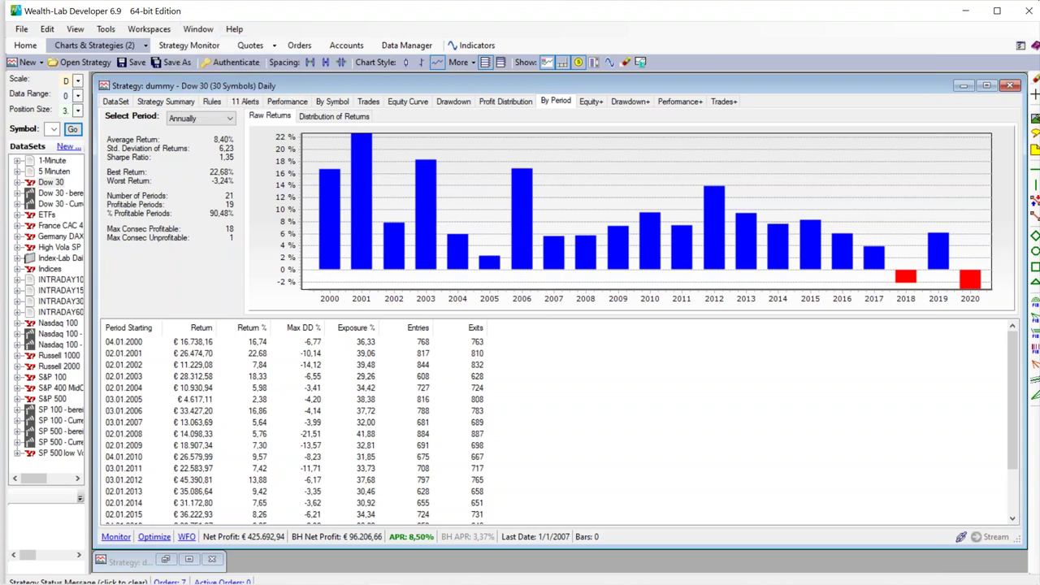
click(188, 559)
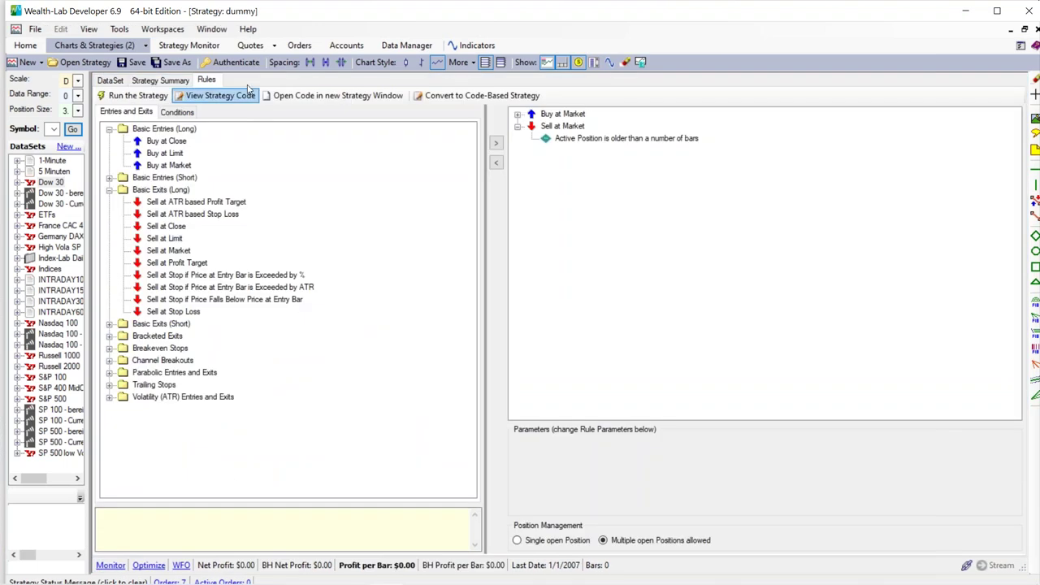
click(211, 29)
click(239, 74)
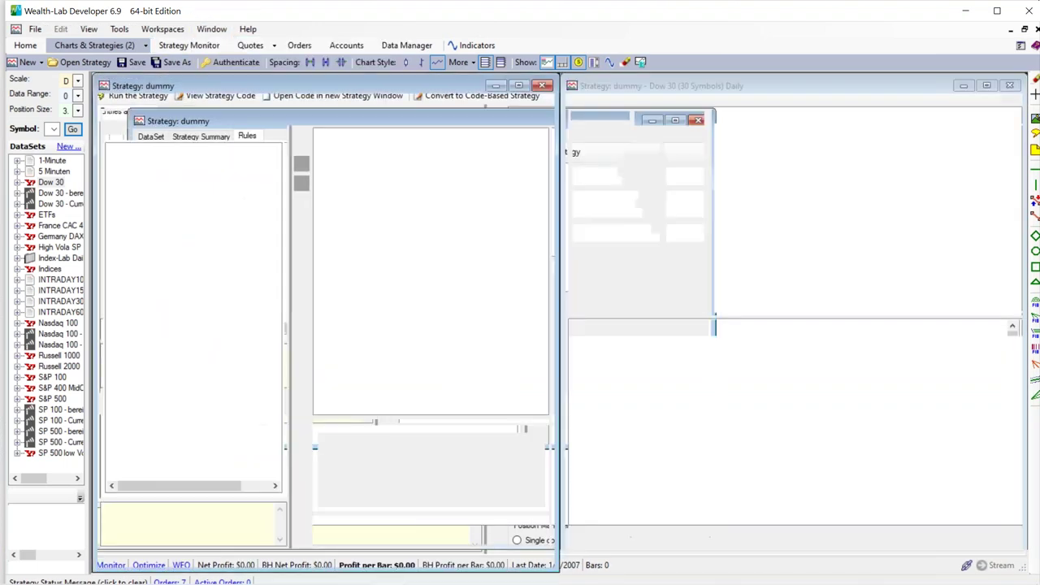
Step: Inspect the number-of-bars exit rule and the Annualized Gain % of the existing Dow 30 backtest
click(717, 87)
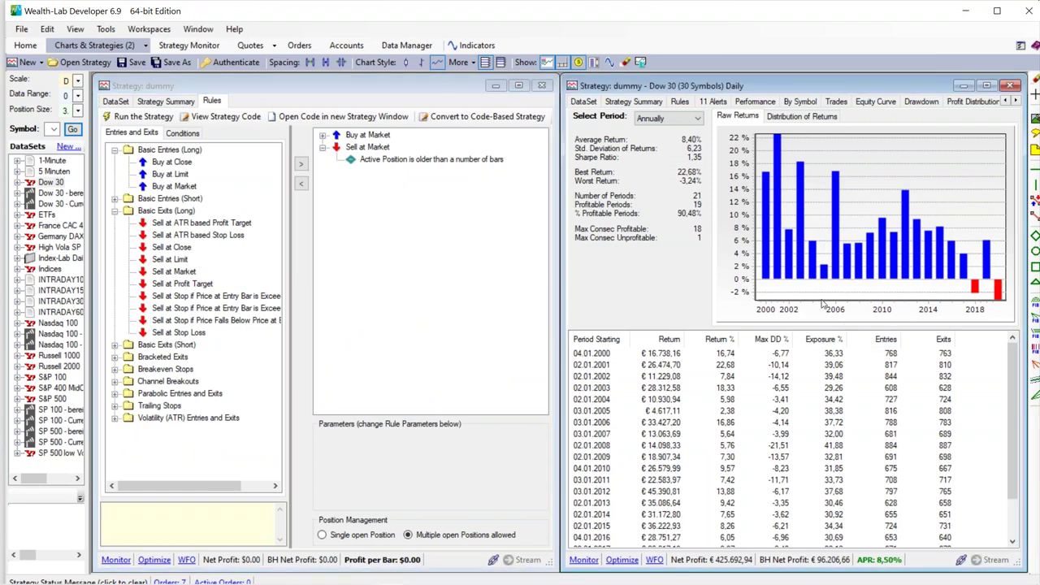
click(679, 101)
click(860, 165)
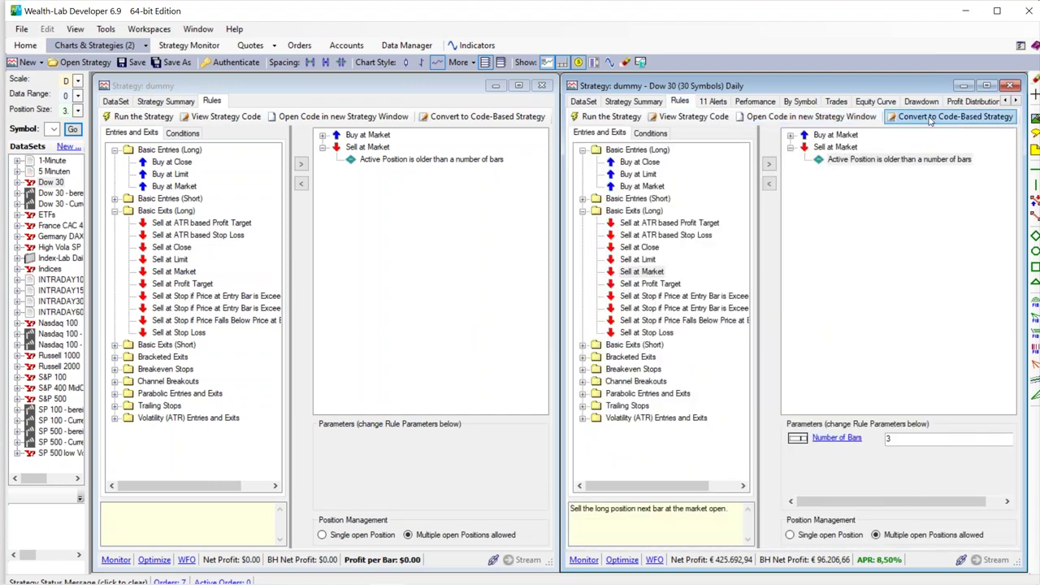
click(758, 104)
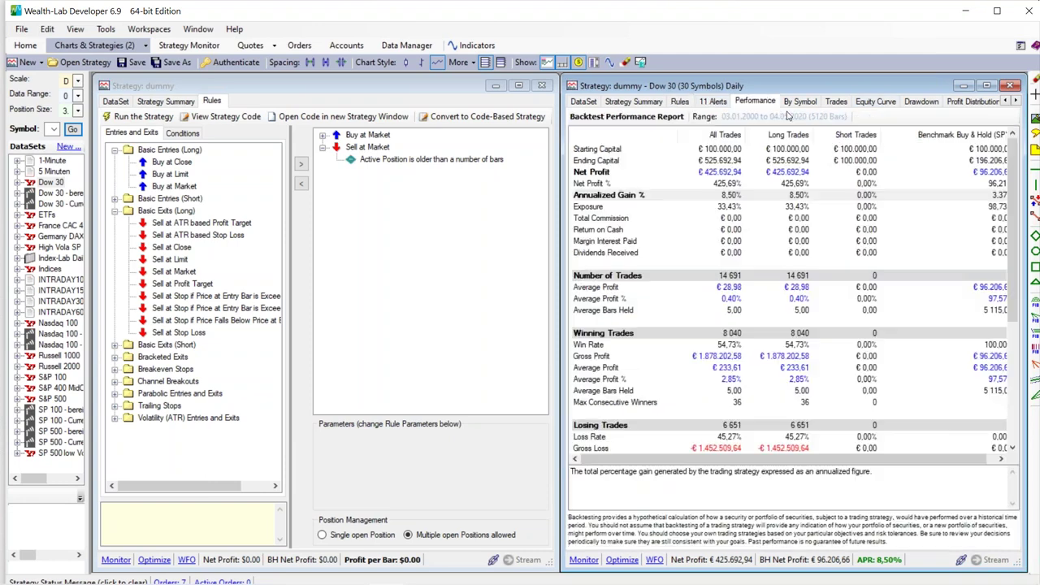
click(634, 198)
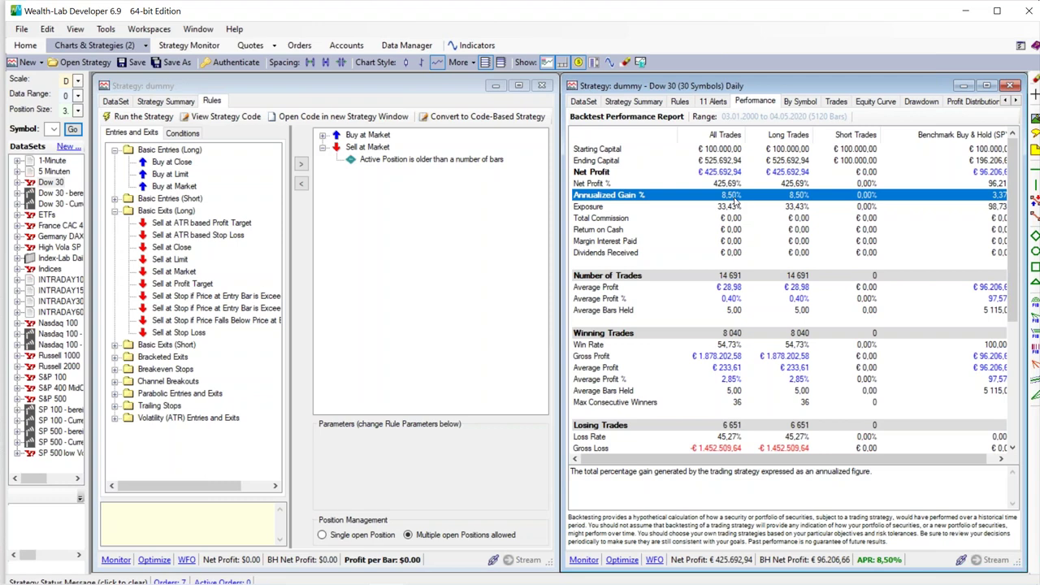
Step: Backtest the second dummy strategy, which has not been run, on all symbols in the Dow 30 data set
click(393, 162)
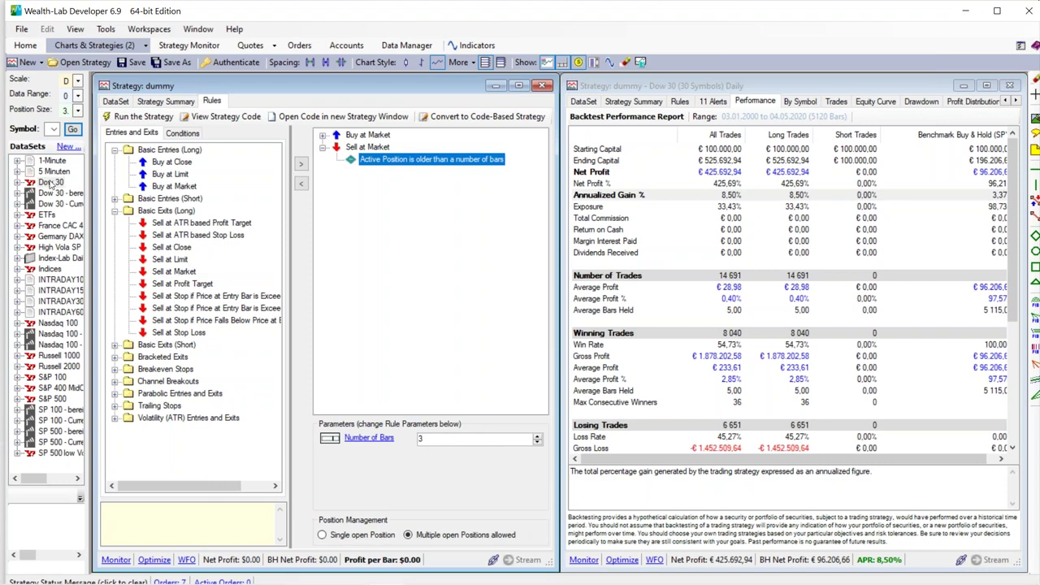
click(50, 183)
click(170, 137)
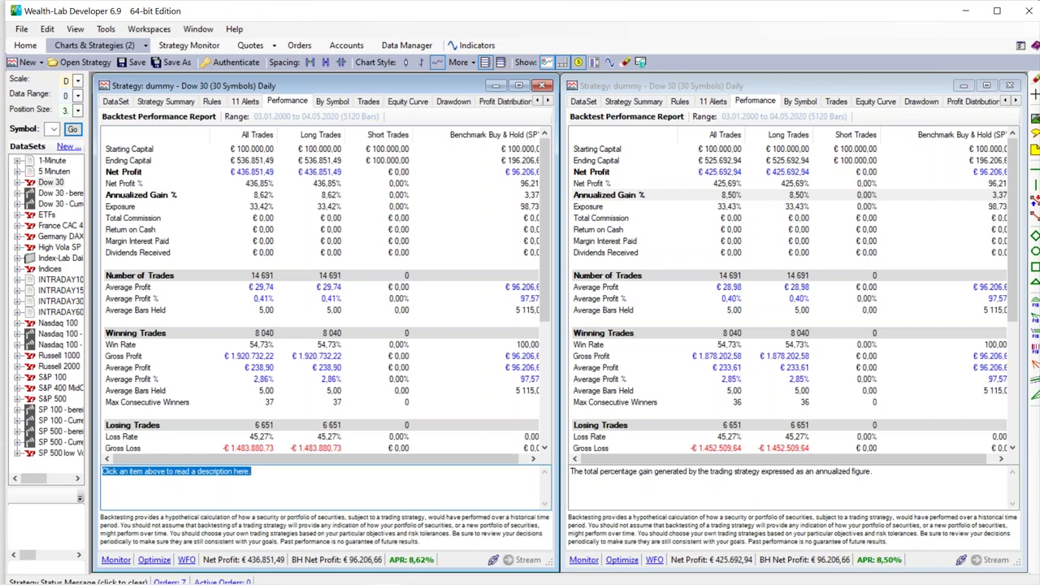
Step: Compare the Annualized Gain % and Number of Trades between the two Dow 30 performance reports
click(601, 200)
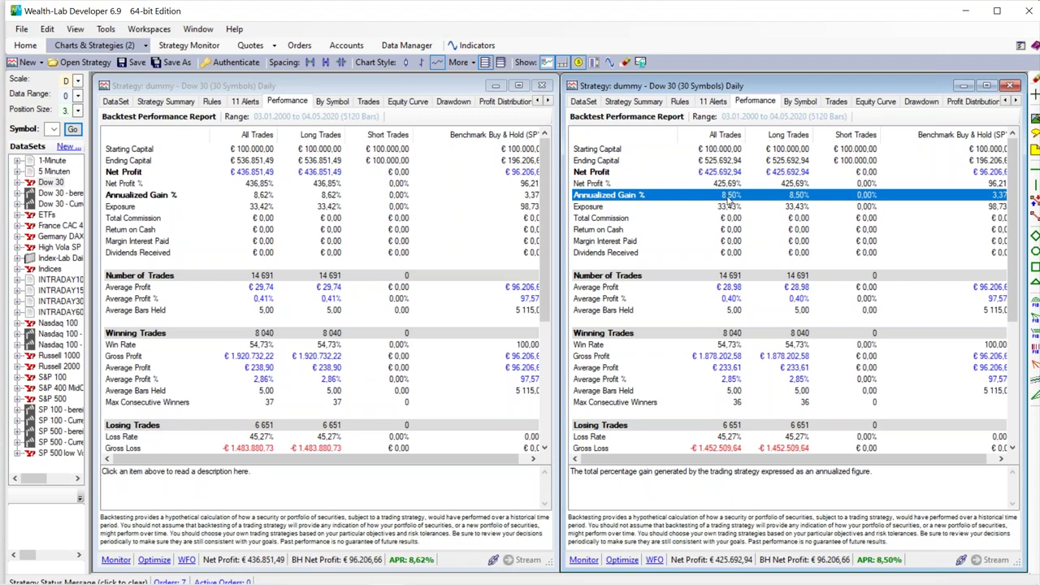
click(153, 199)
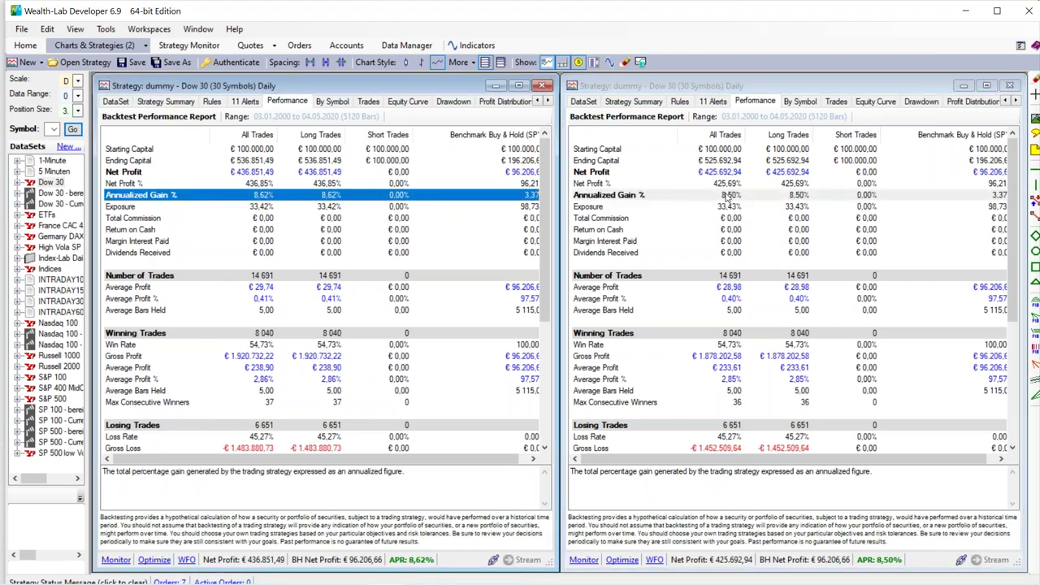
click(603, 277)
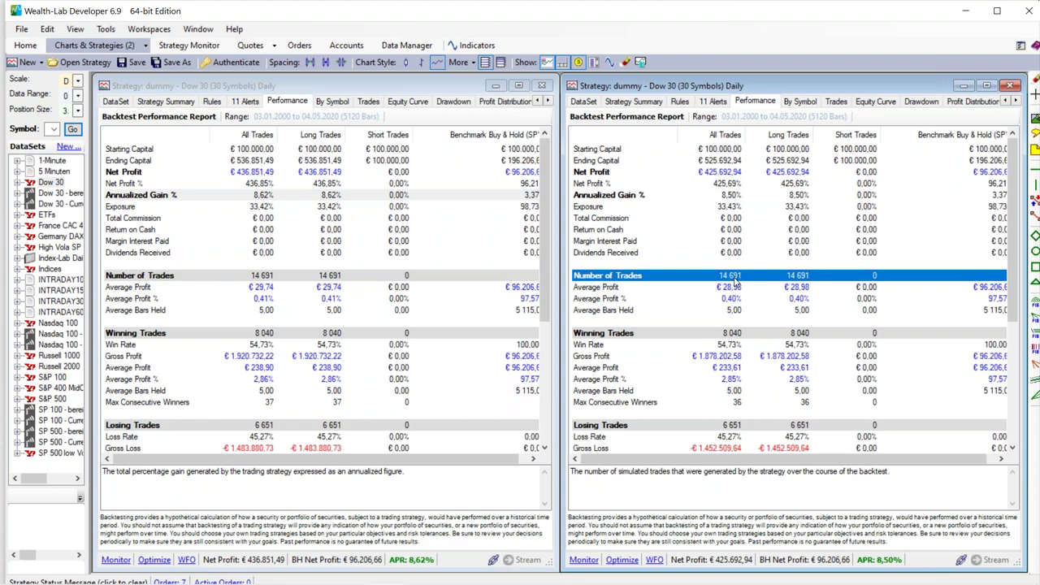
click(207, 279)
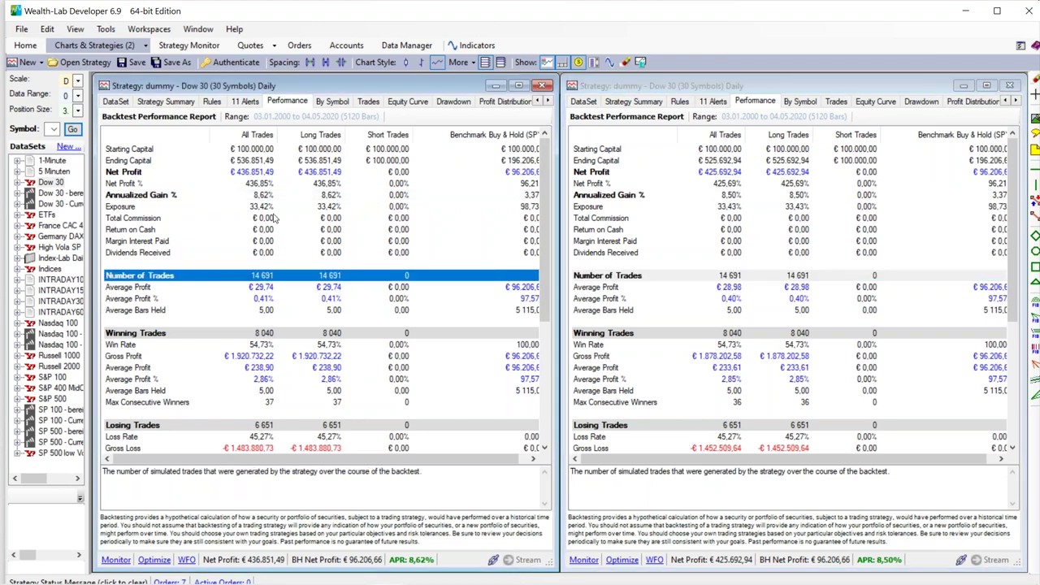
click(140, 196)
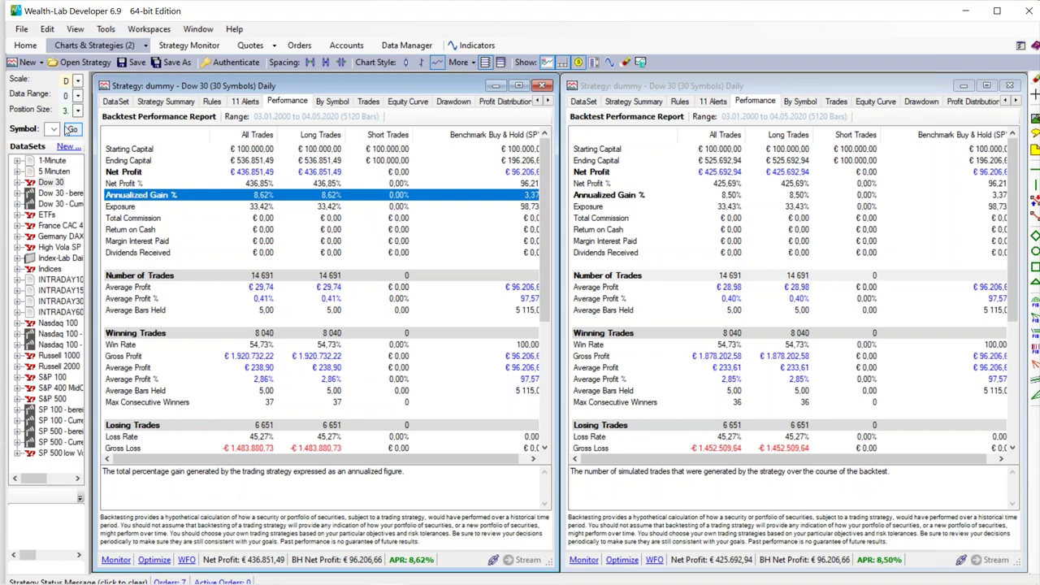
Step: Add a Sell at Stop Loss exit to the rules of the second dummy strategy
click(212, 101)
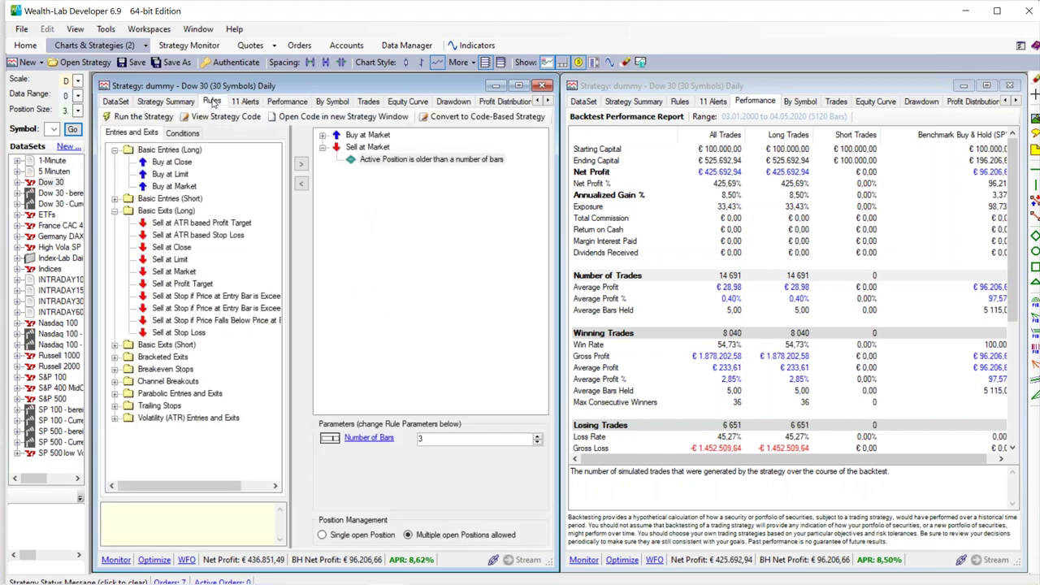
click(687, 197)
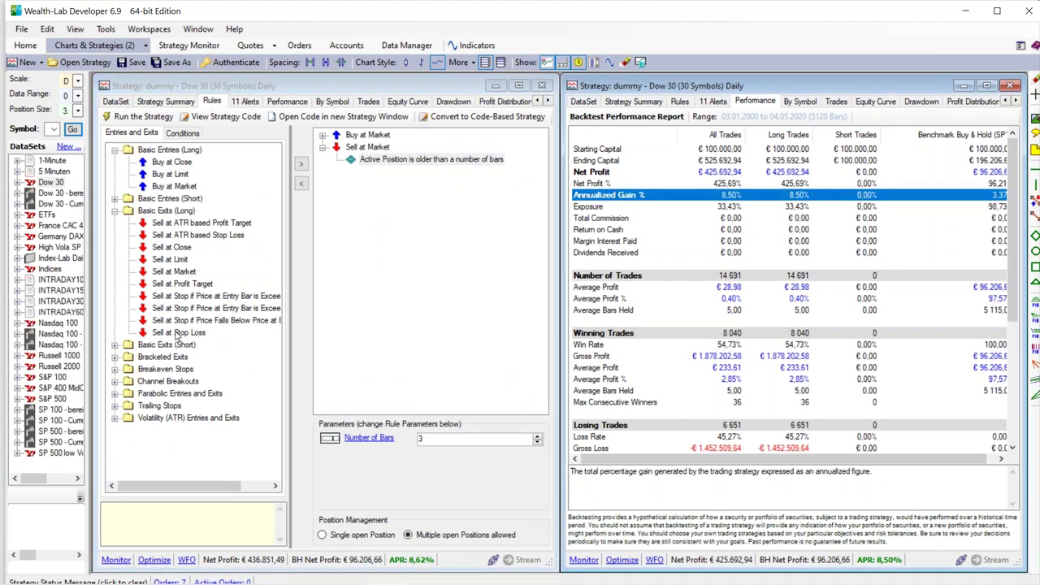
drag(174, 333, 365, 192)
click(371, 173)
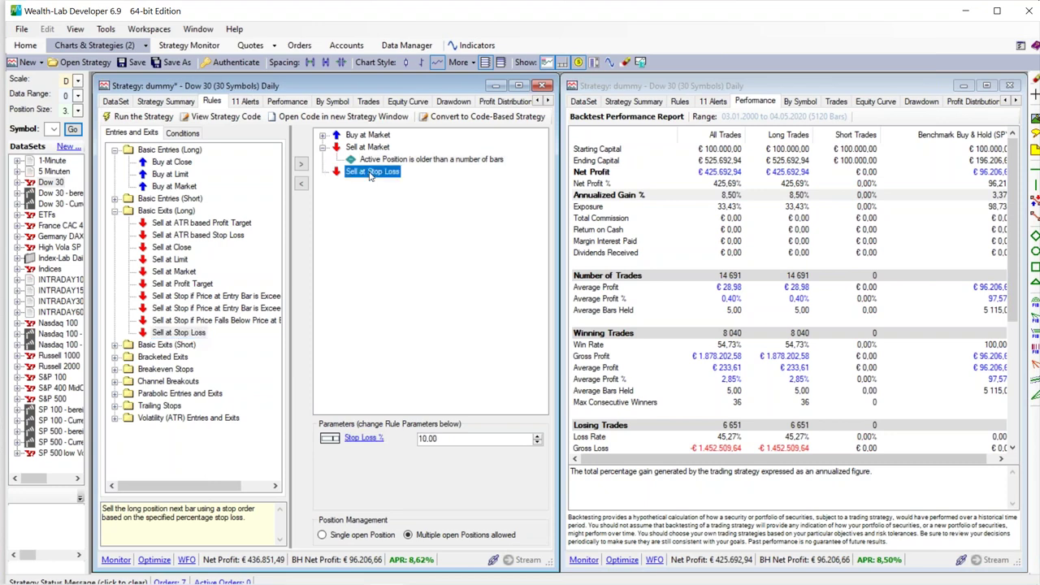
Step: Rerun the Dow 30 backtest with Stop Loss % set to 1 and inspect its Annualized Gain %
click(438, 437)
text(1)
key(Tab)
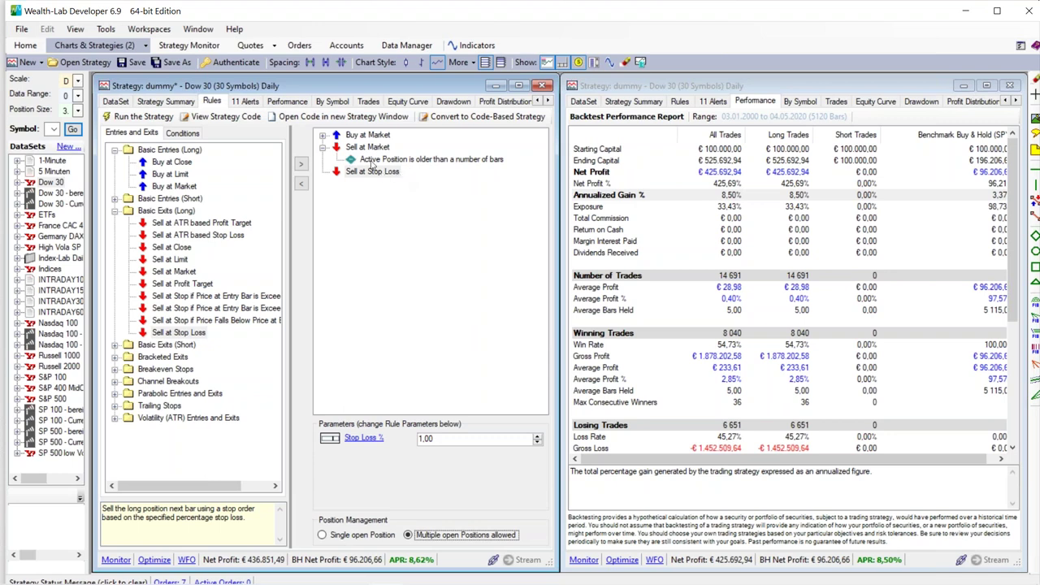
click(74, 131)
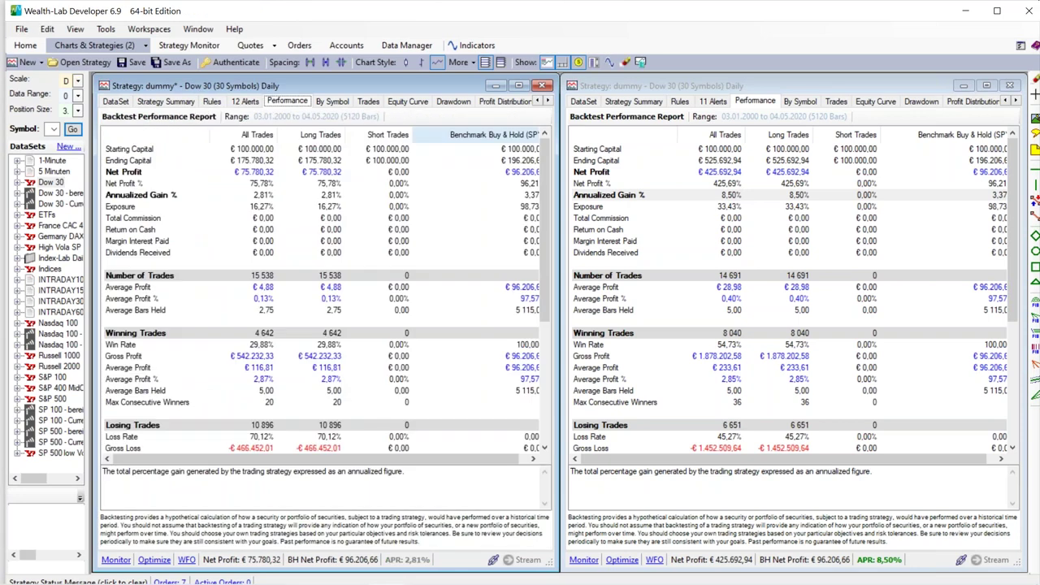
click(149, 200)
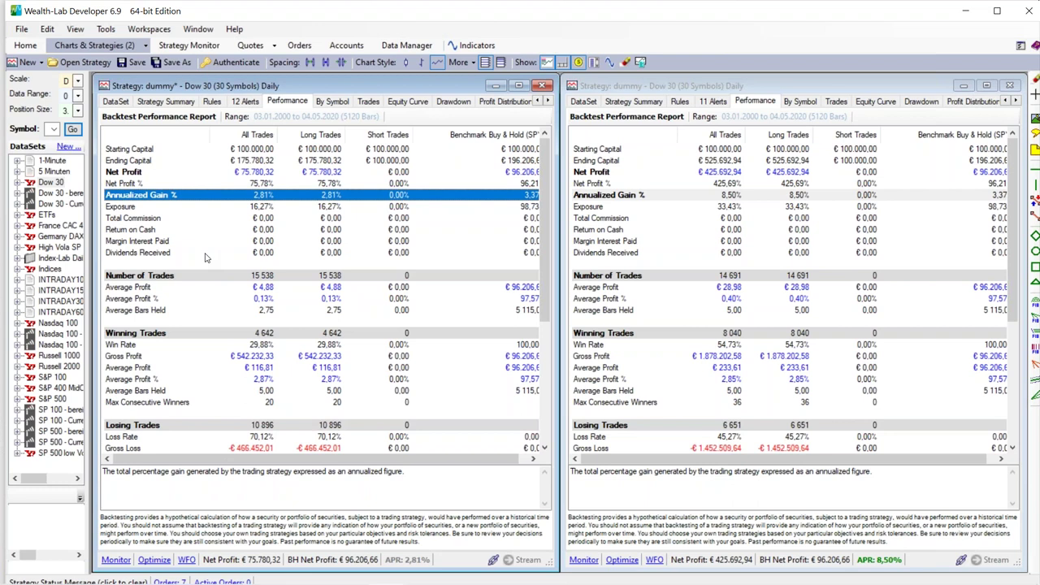
Step: Rerun the Dow 30 backtest with Stop Loss % set to 3 and compare Annualized Gain % with the version without a stop loss
click(216, 104)
click(443, 440)
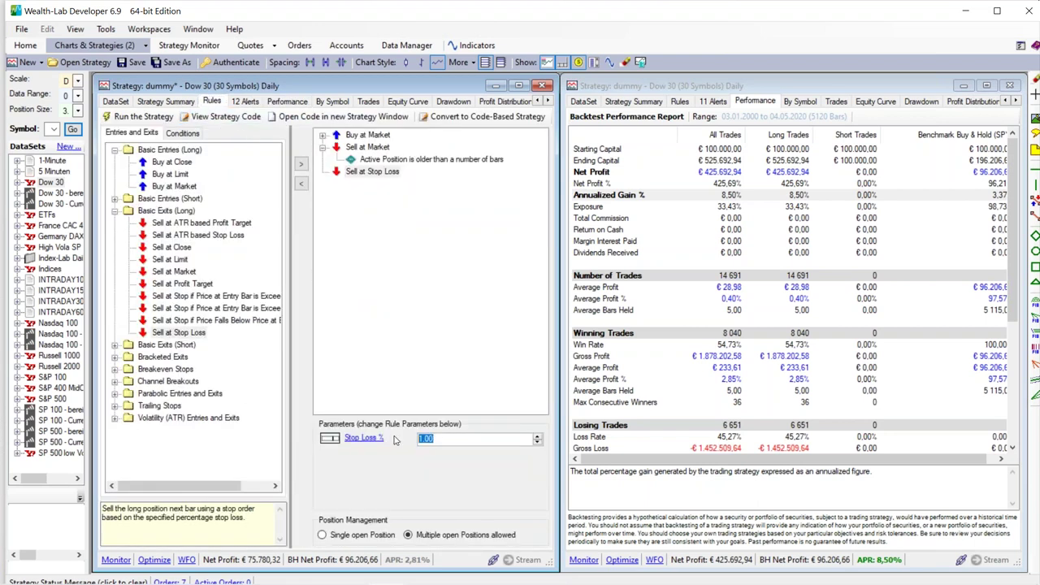
text(3)
key(Tab)
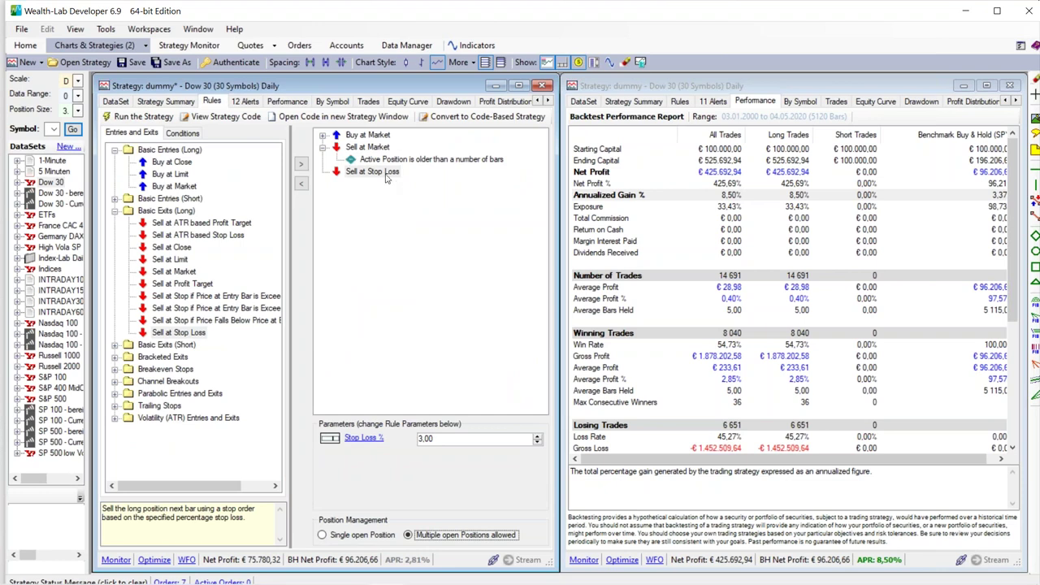
click(307, 102)
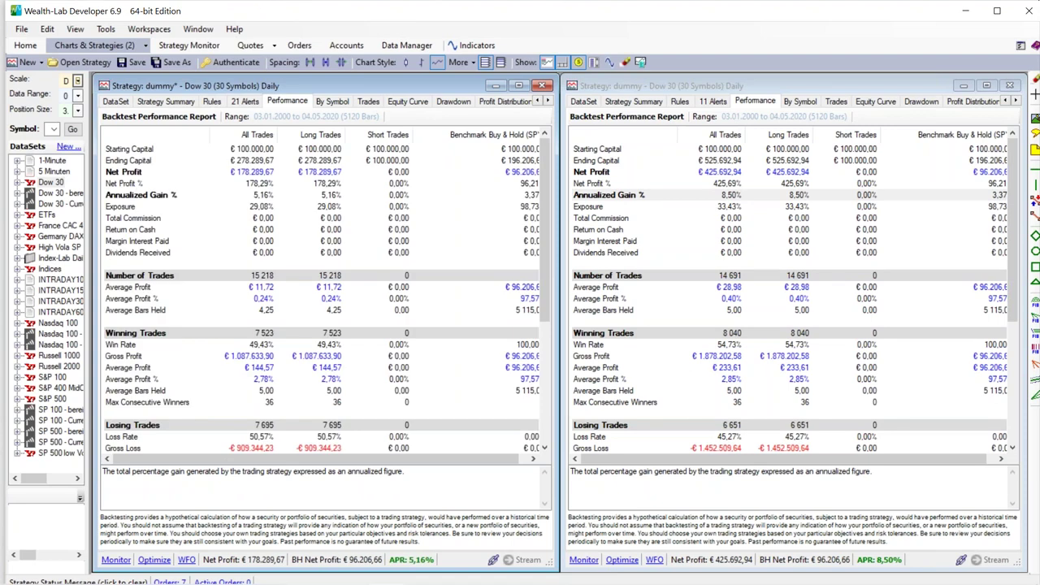
click(130, 196)
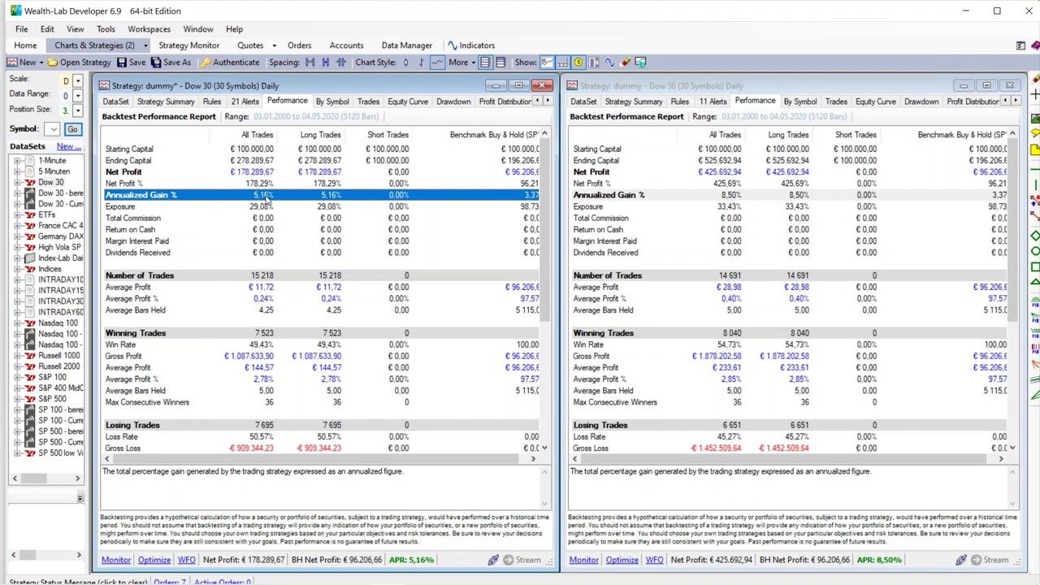
click(649, 199)
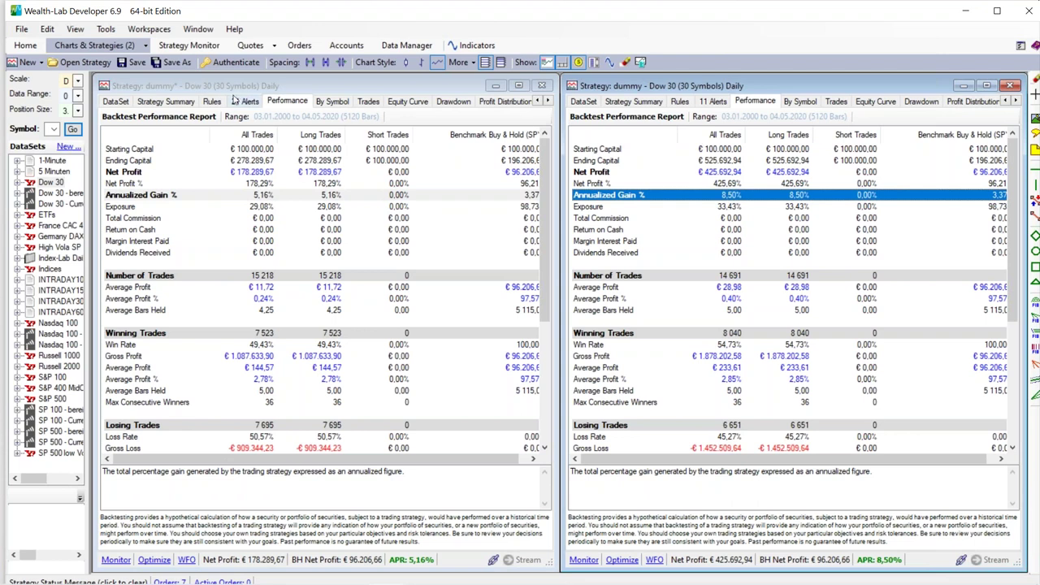
Step: Expose Stop Loss % of the Sell at Stop Loss rule as a strategy parameter and open the strategy's code in a new strategy window
click(214, 102)
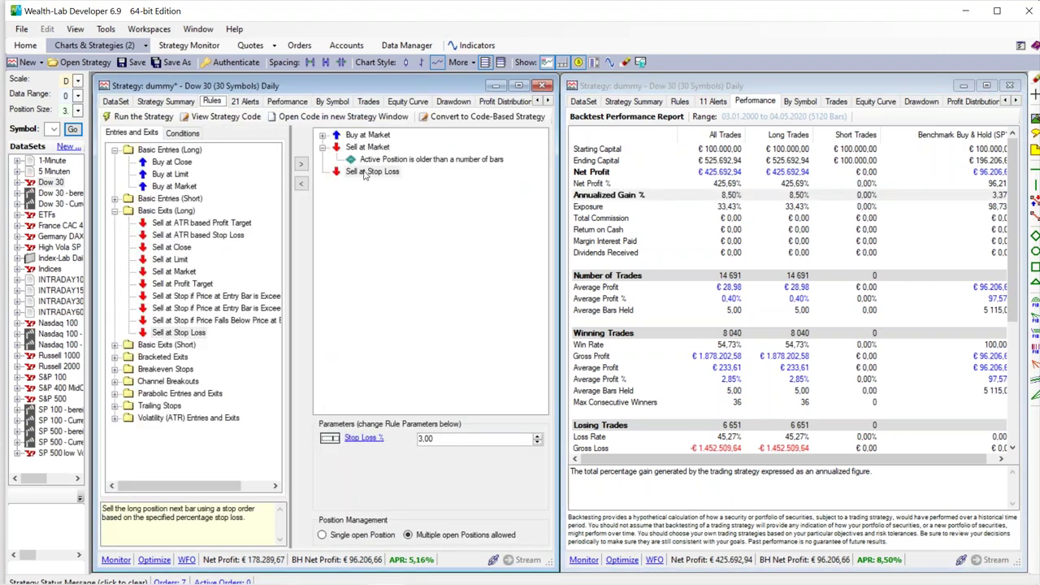
click(360, 172)
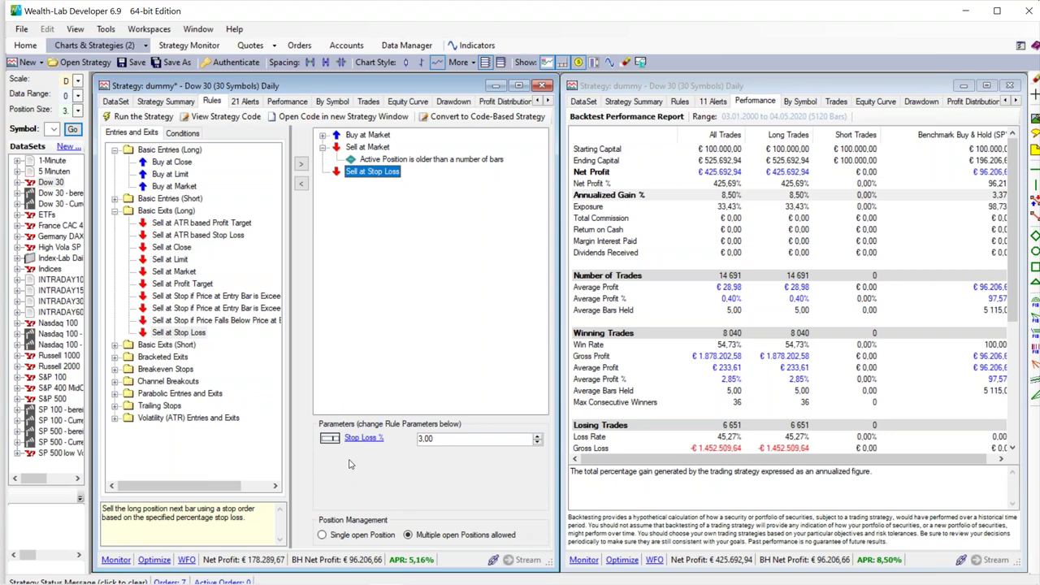
click(331, 440)
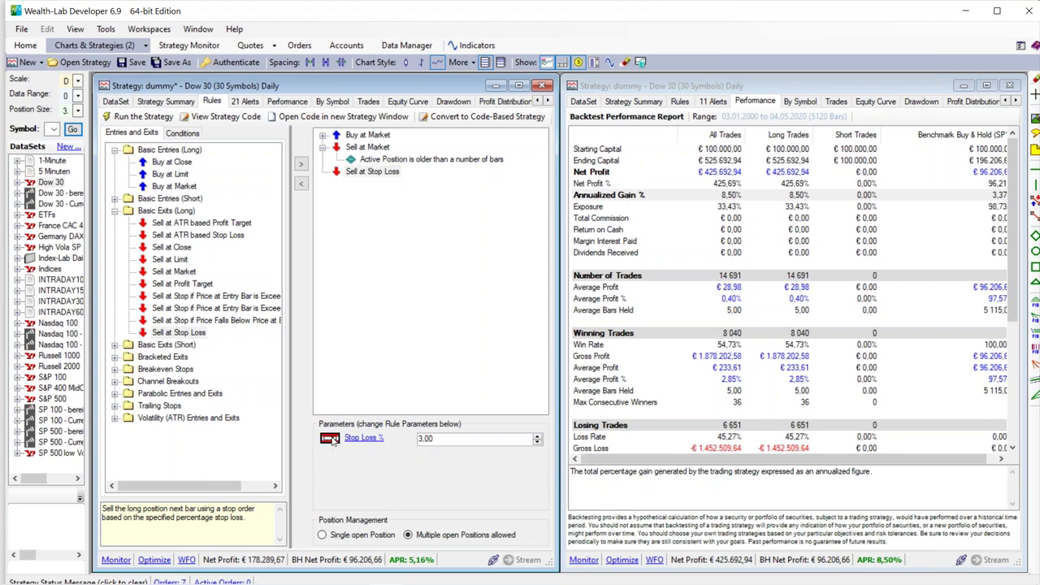
click(298, 120)
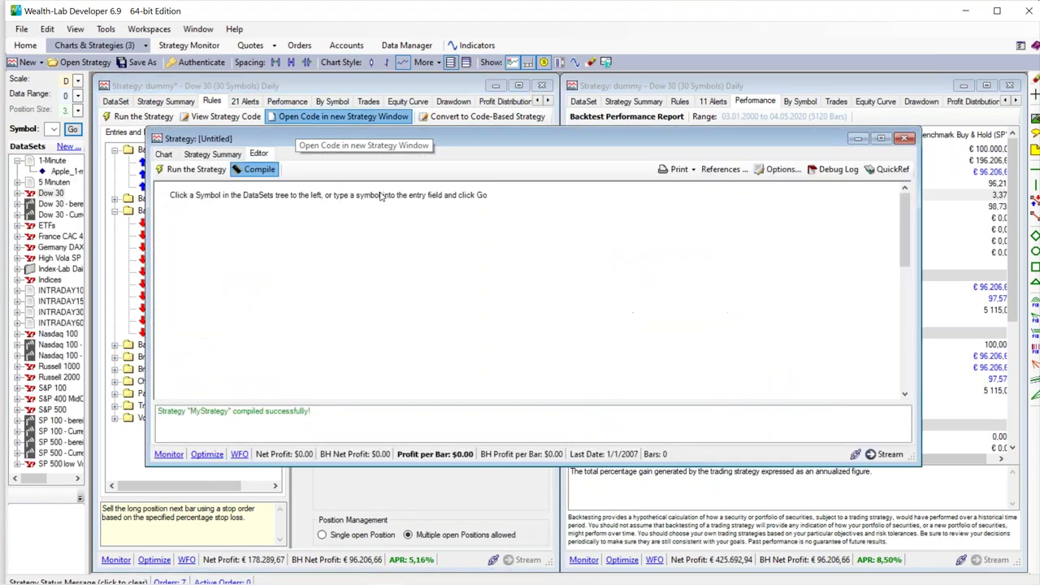
Step: Open the optimization settings of the untitled strategy and set the Stop Loss % parameter's stop value to 15 and step to 1
drag(356, 142, 377, 118)
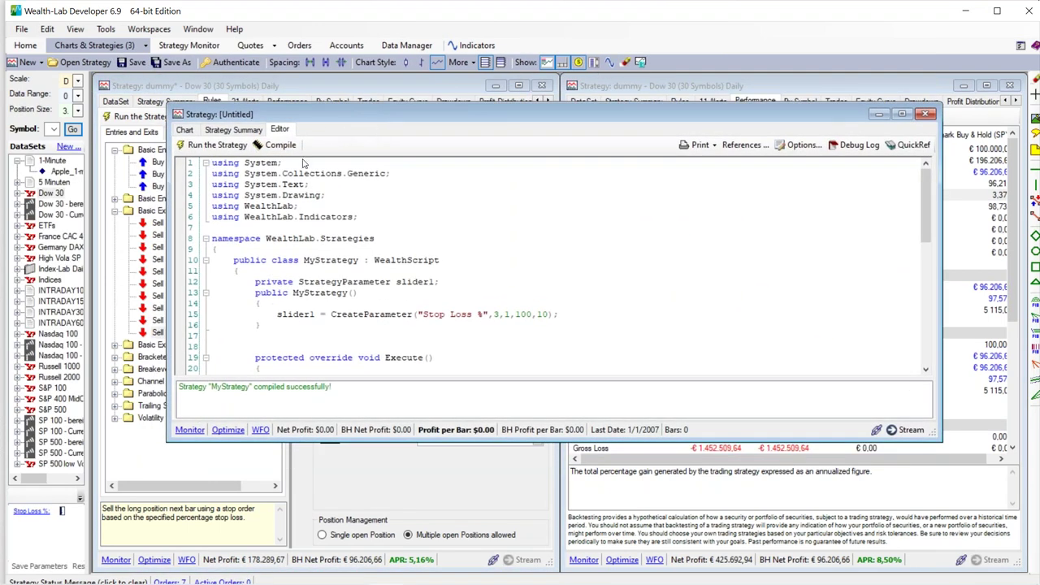
click(229, 430)
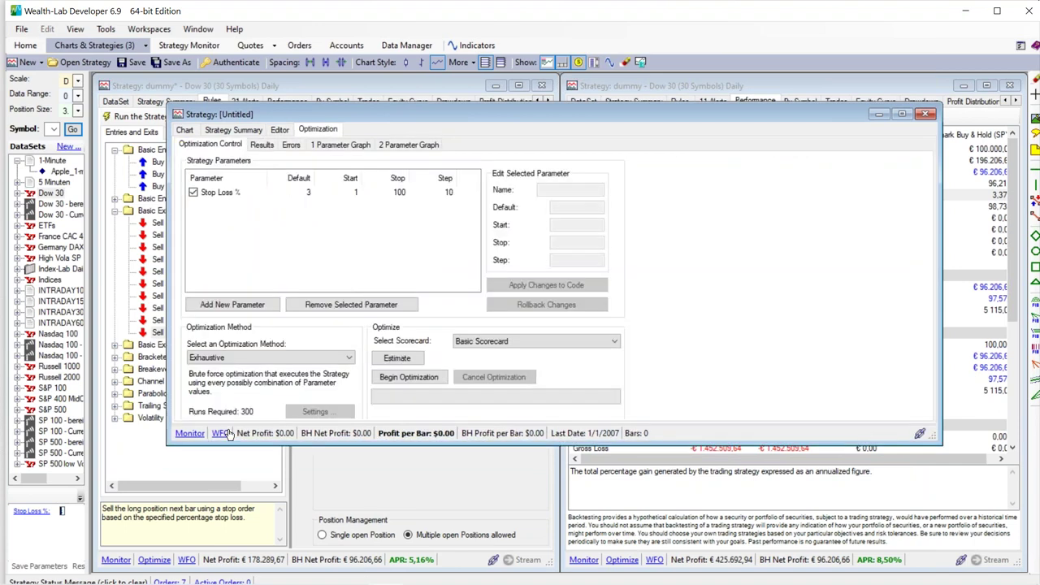
click(231, 195)
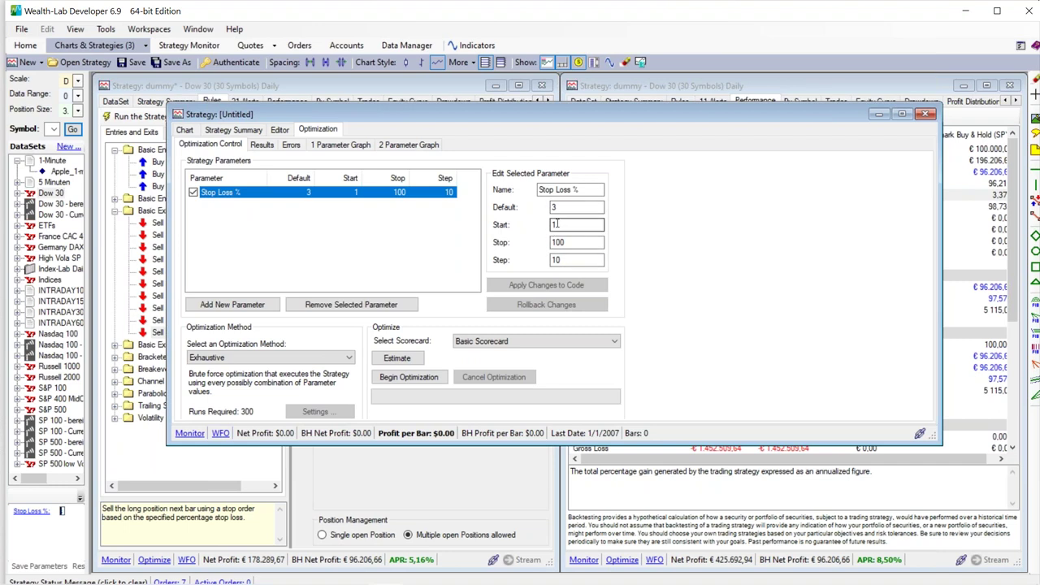
double_click(580, 242)
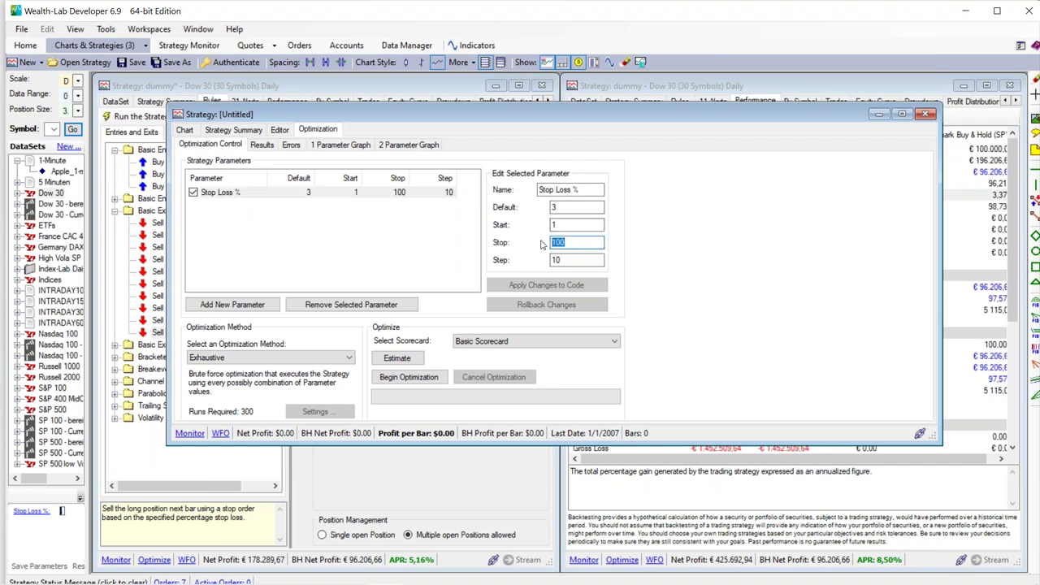
text(15)
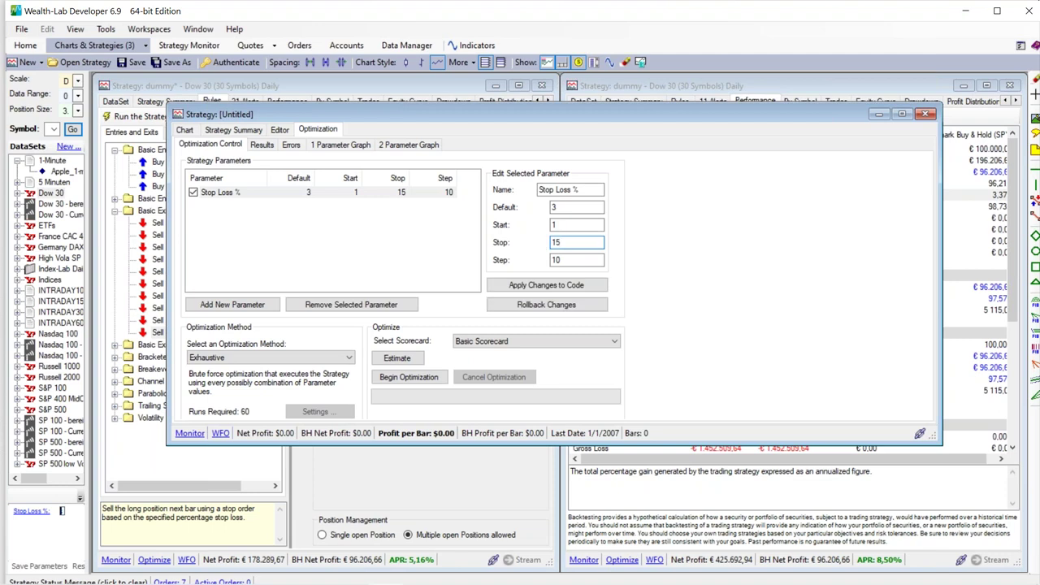
key(Tab)
text(1)
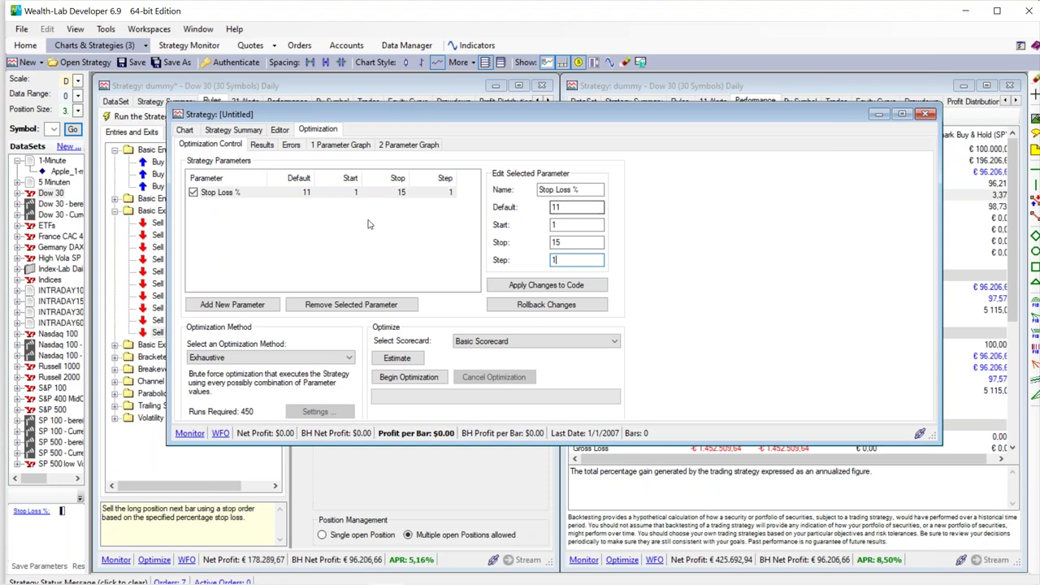
Step: Run the Exhaustive optimization of Stop Loss % and sort the results by APR % from highest to lowest
click(410, 377)
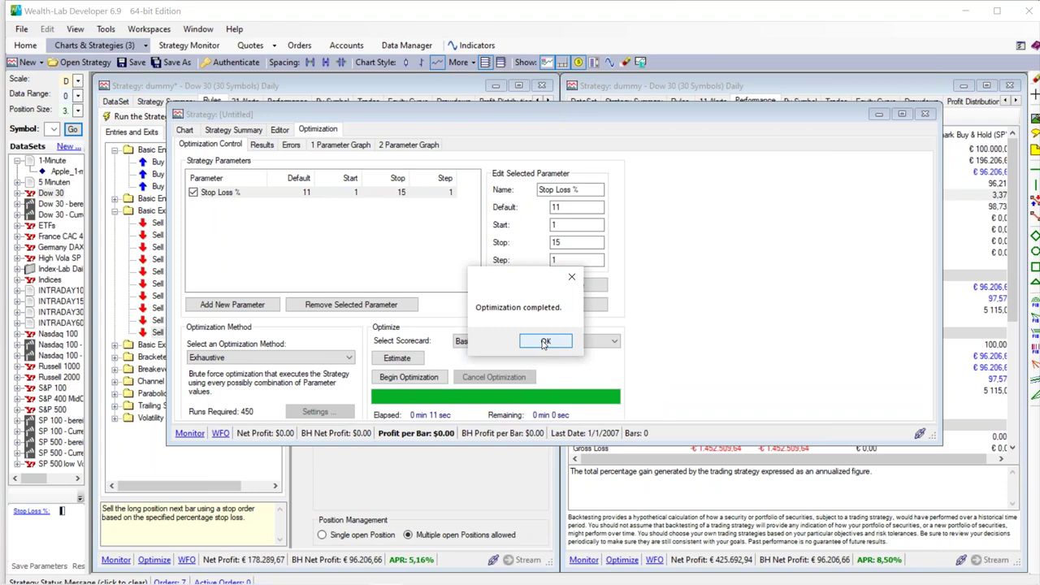
click(544, 342)
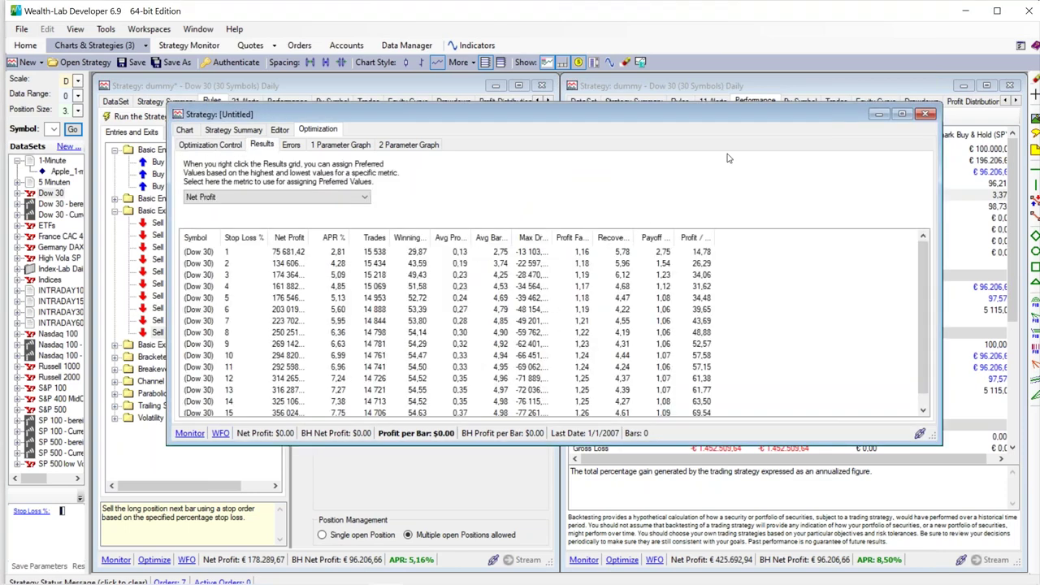
click(902, 115)
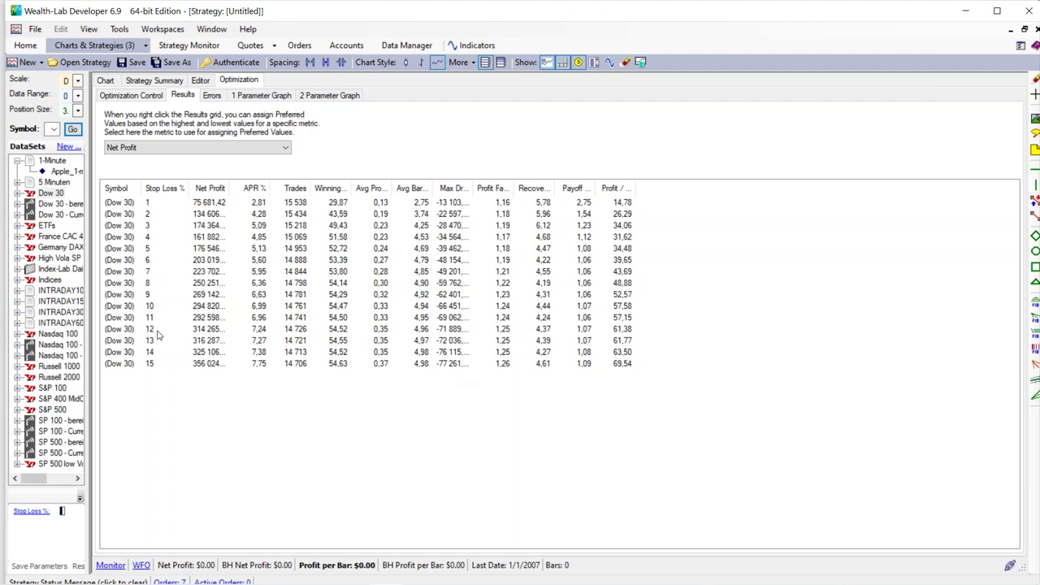
click(253, 188)
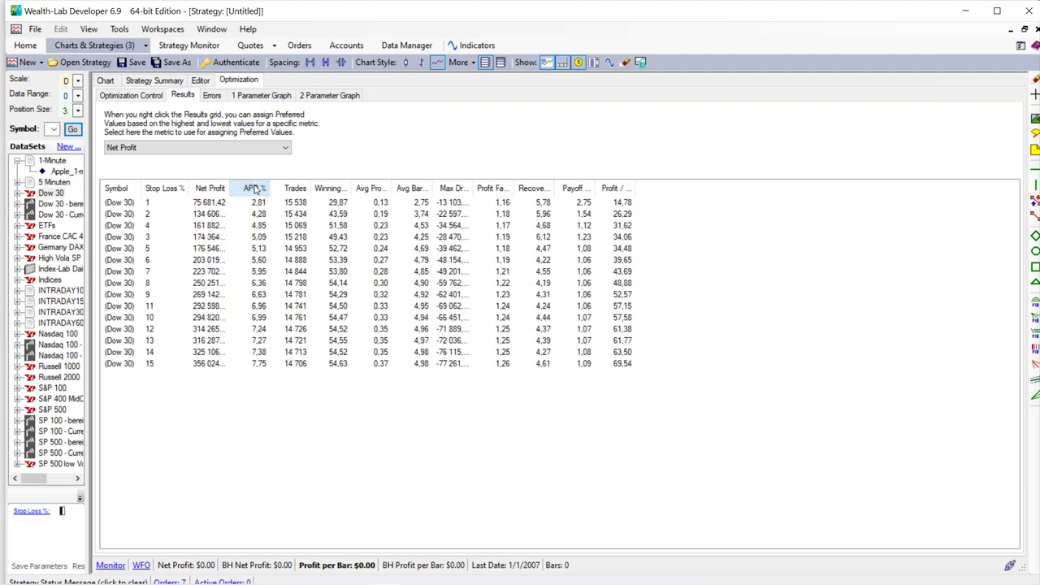
click(253, 189)
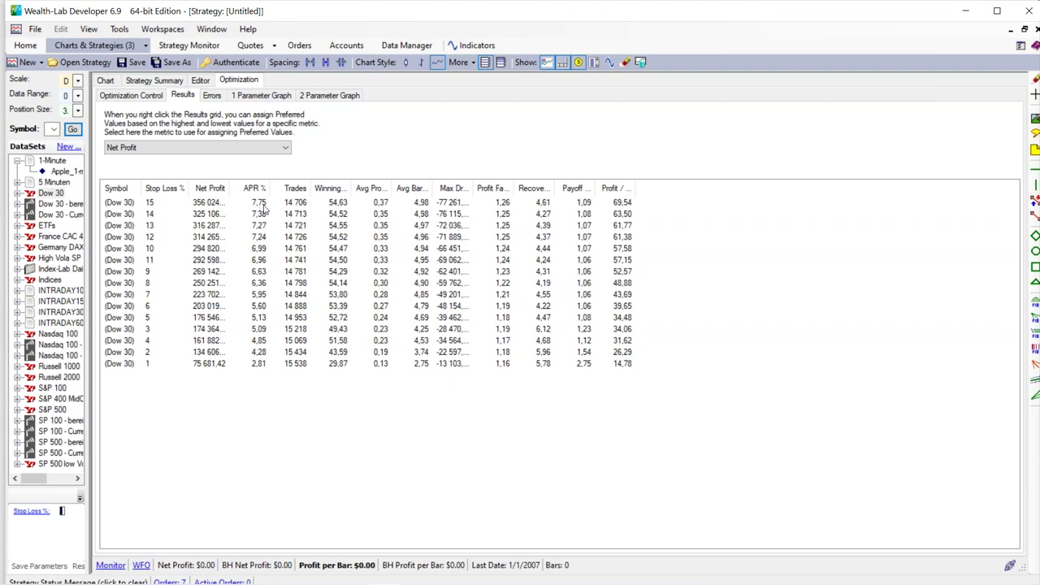
Step: Graph APR % against Stop Loss % for the Dow 30 optimization results
click(275, 96)
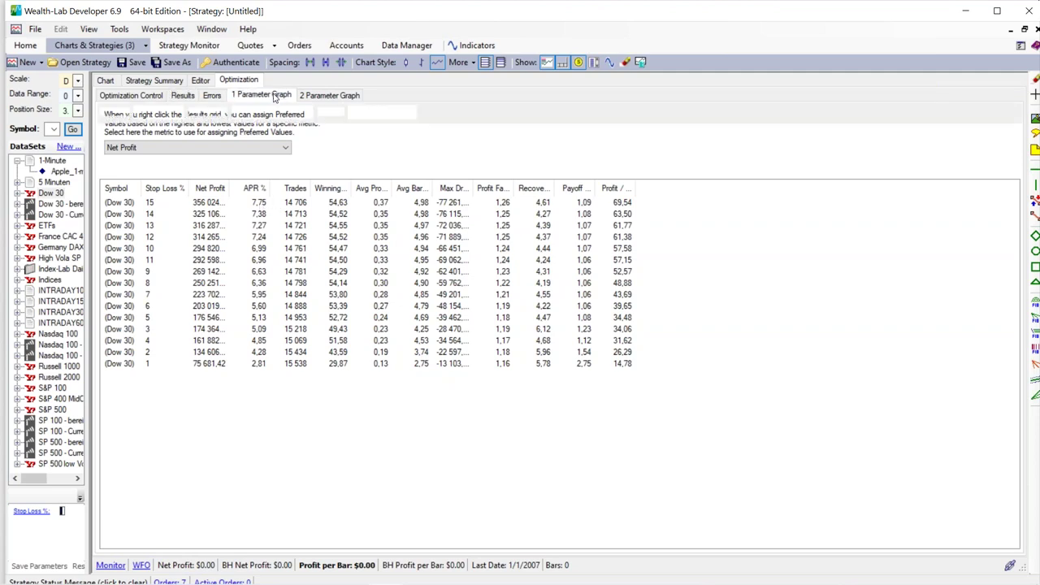
click(370, 116)
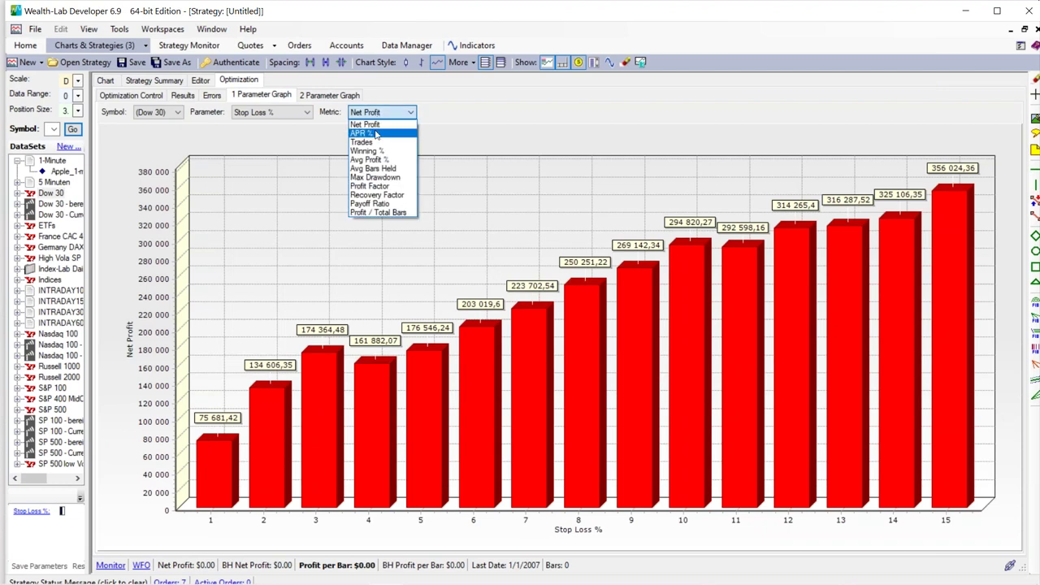
click(375, 134)
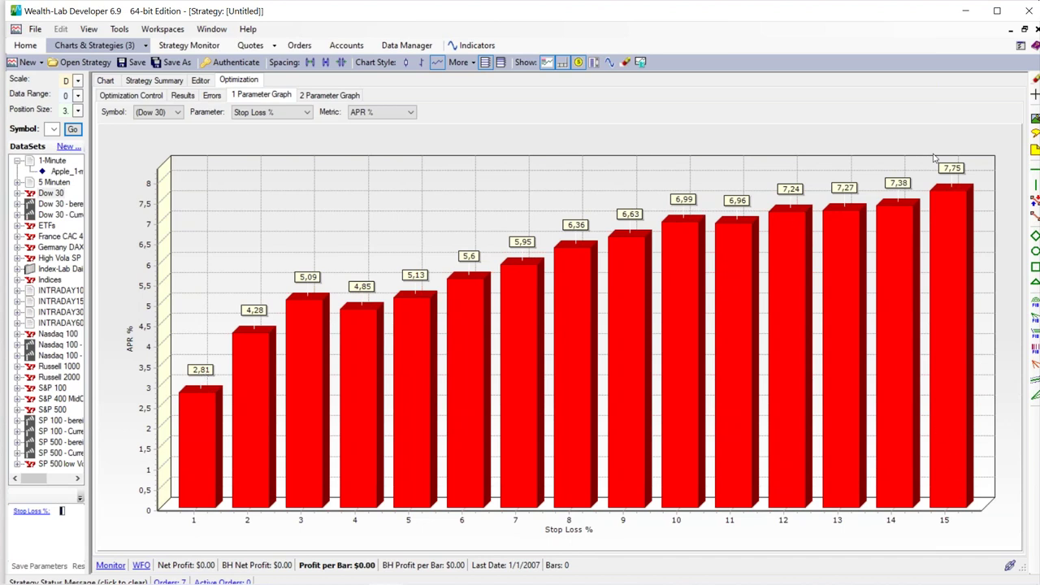
Step: Restore the untitled strategy window and close it without saving its changes
click(1025, 30)
drag(816, 130, 864, 220)
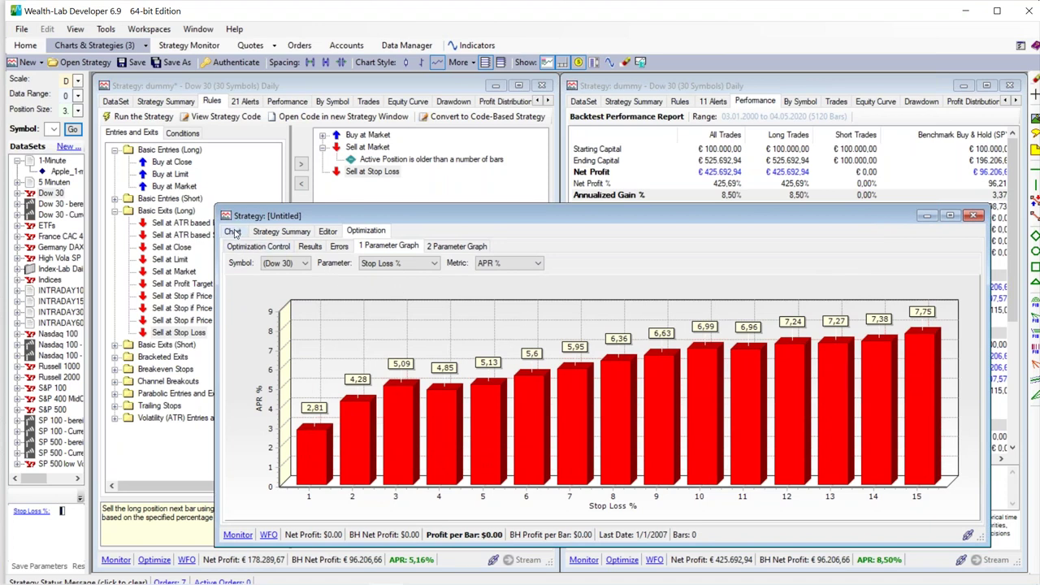
click(974, 217)
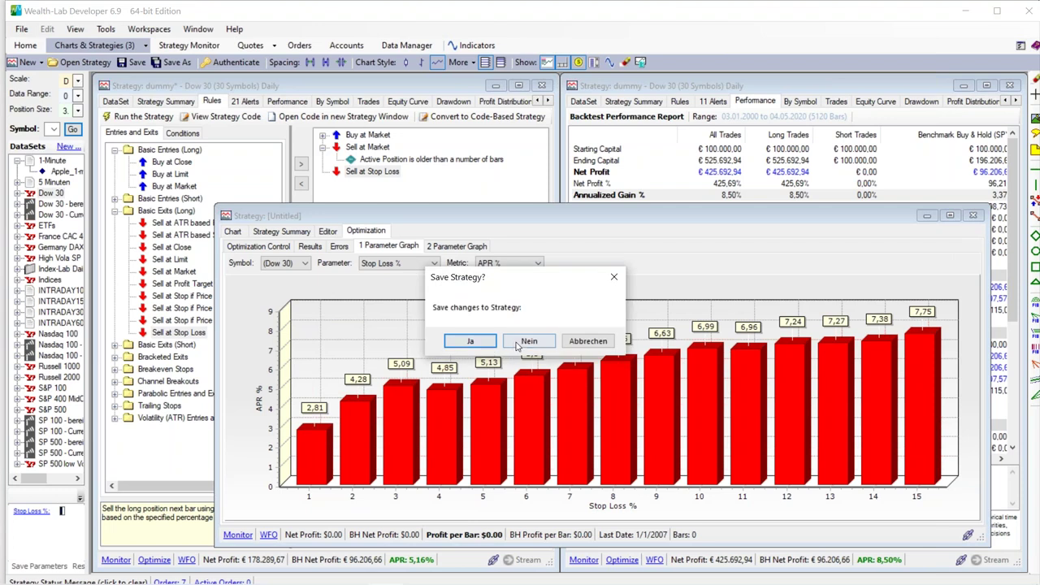
click(520, 341)
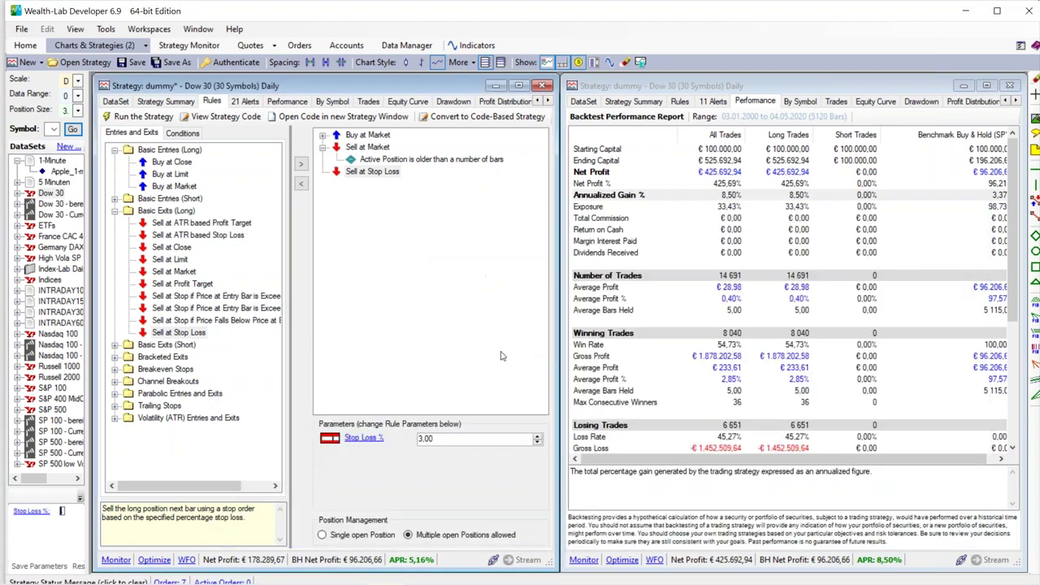
Step: Sort the stop-loss strategy's trade list by Profit % with the biggest losses first and examine the losing trades
click(382, 174)
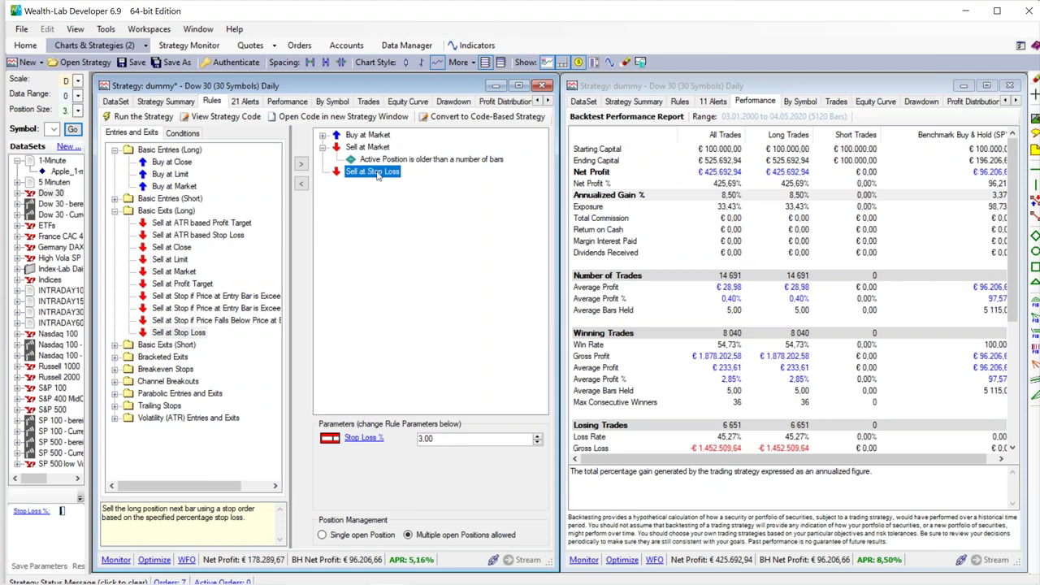
click(368, 102)
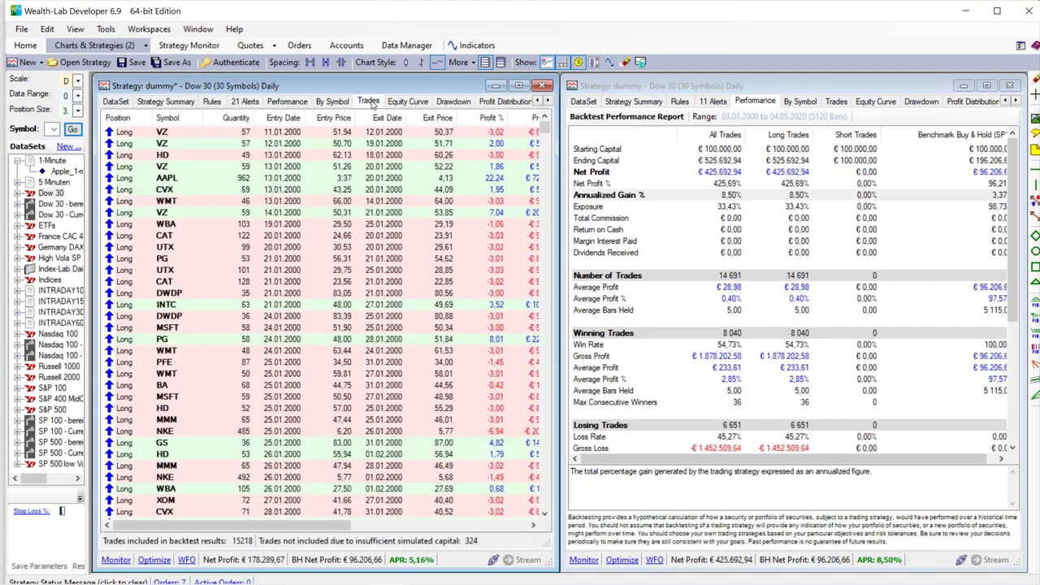
click(520, 86)
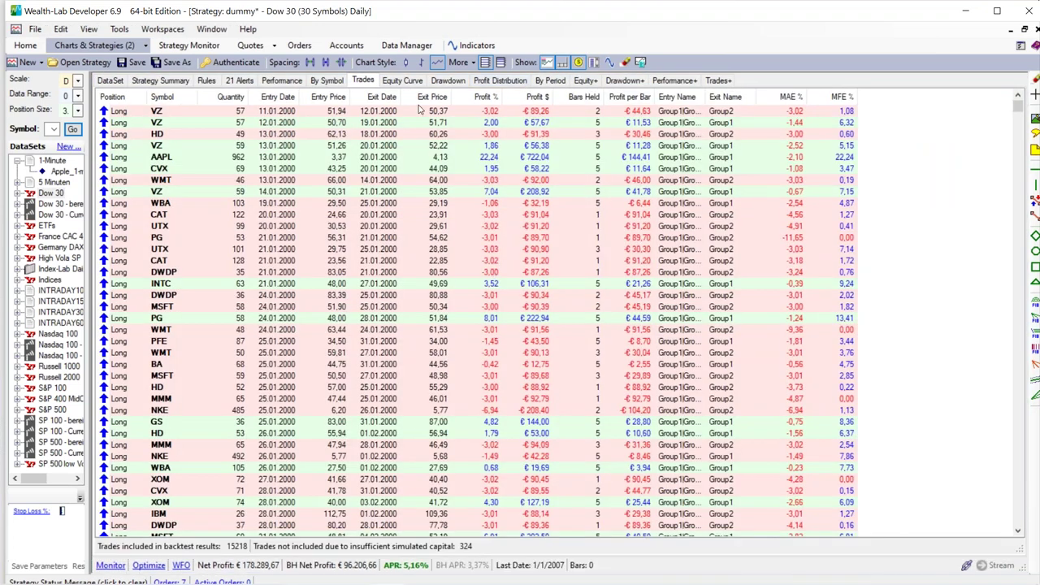
click(482, 98)
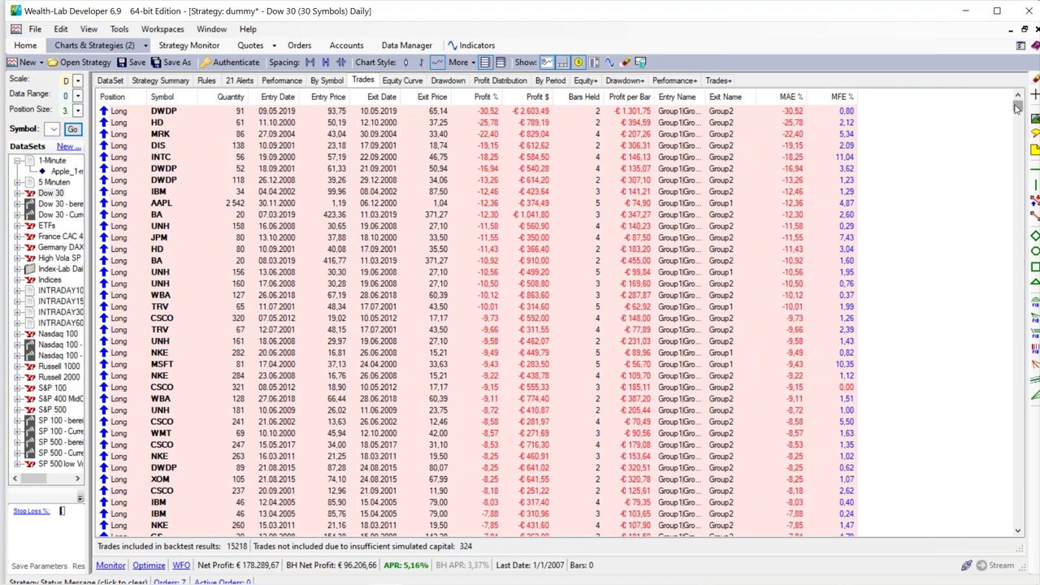
drag(1016, 108, 1017, 194)
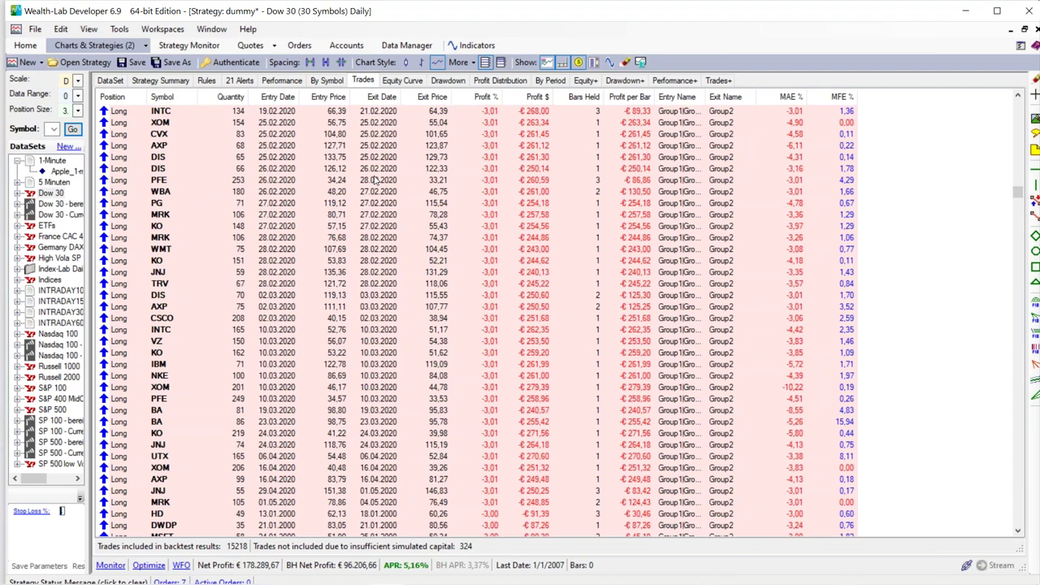
Step: Remove the Sell at Stop Loss exit from the strategy's rules
click(277, 81)
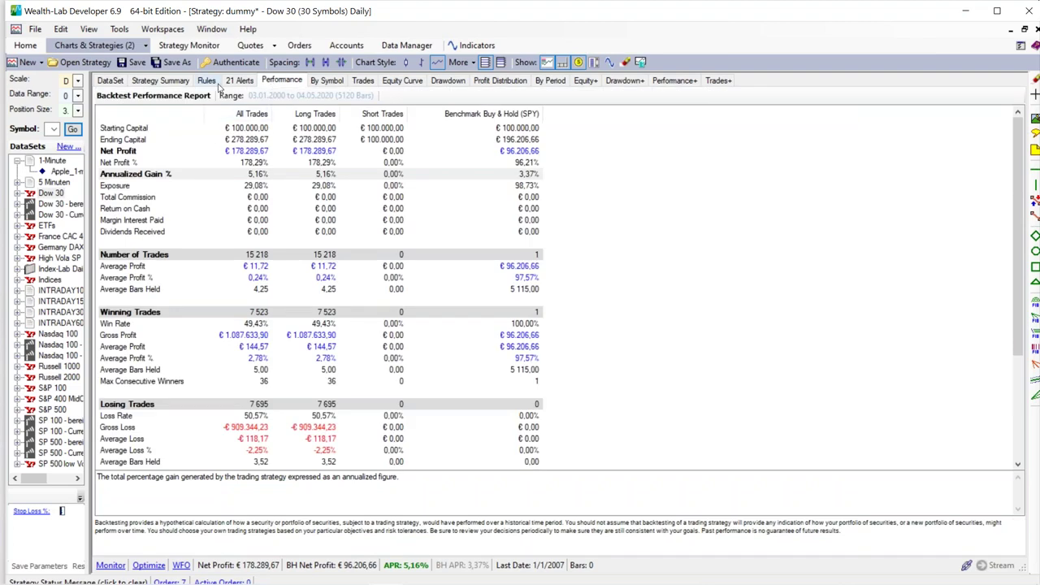
click(212, 83)
click(572, 152)
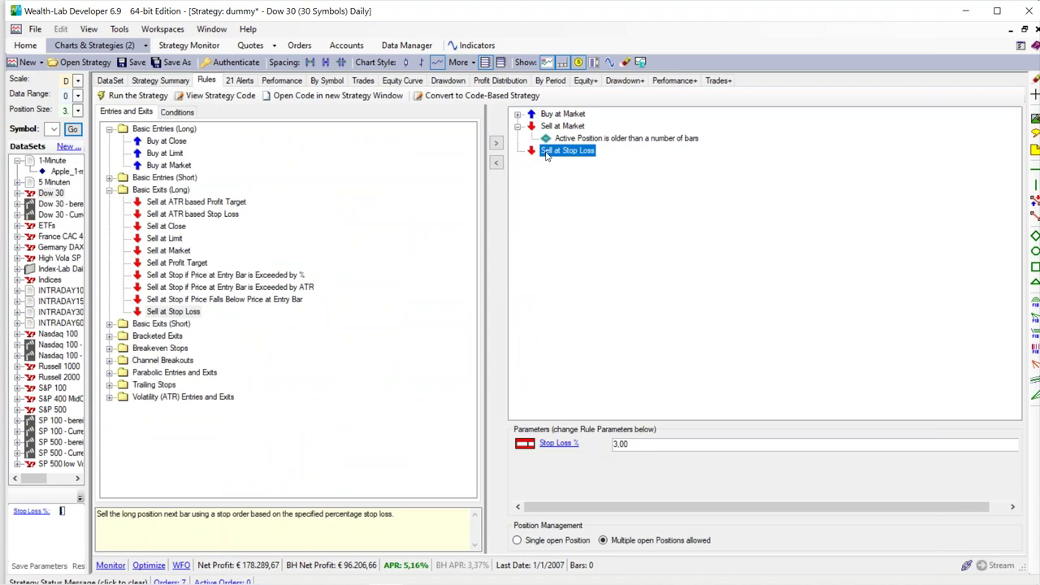
click(496, 163)
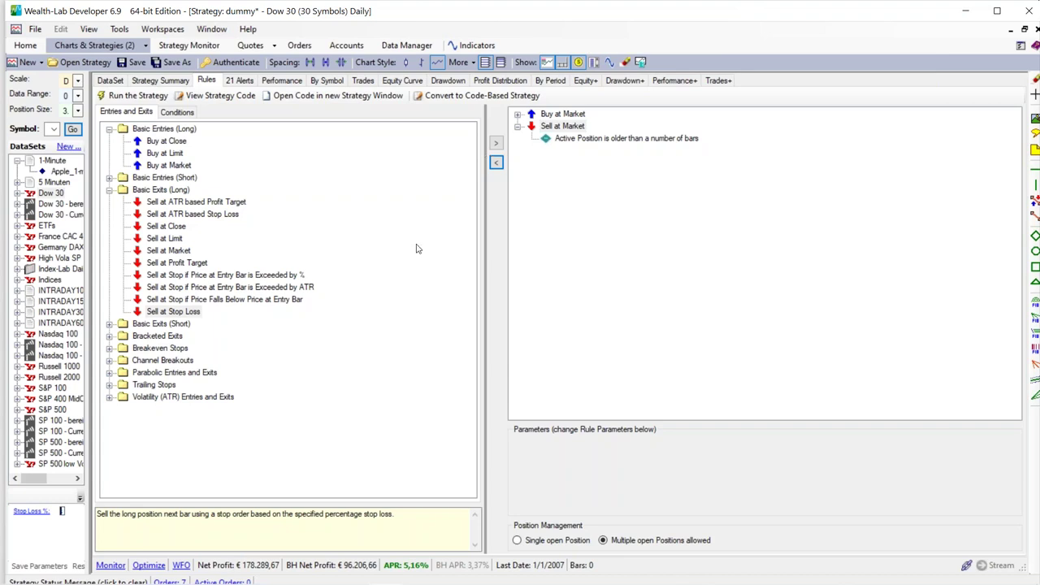
Step: Add a Sell at ATR Stop exit from the Volatility (ATR) Entries and Exits group to the strategy's rules
click(108, 398)
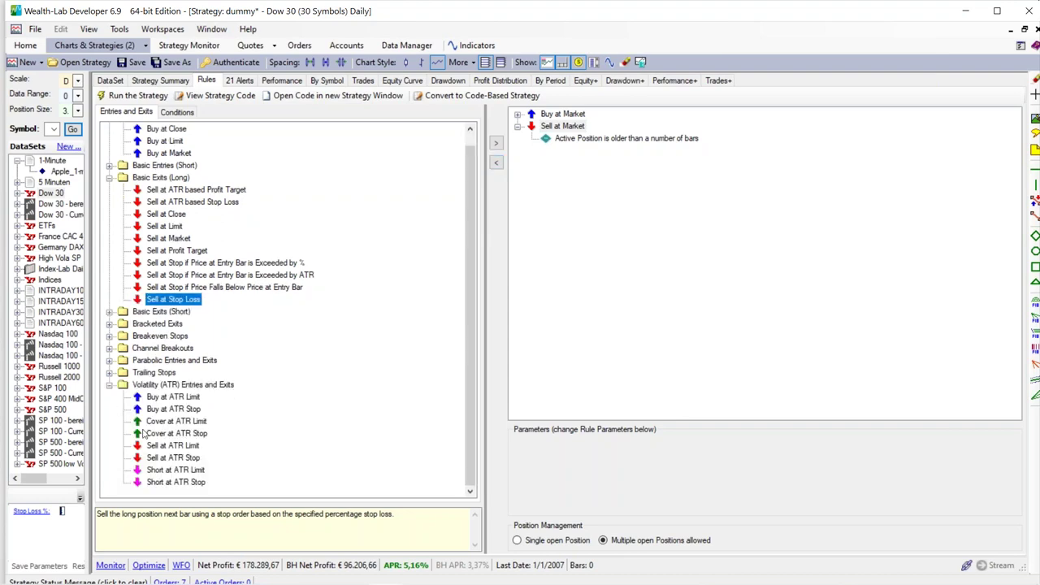
click(152, 447)
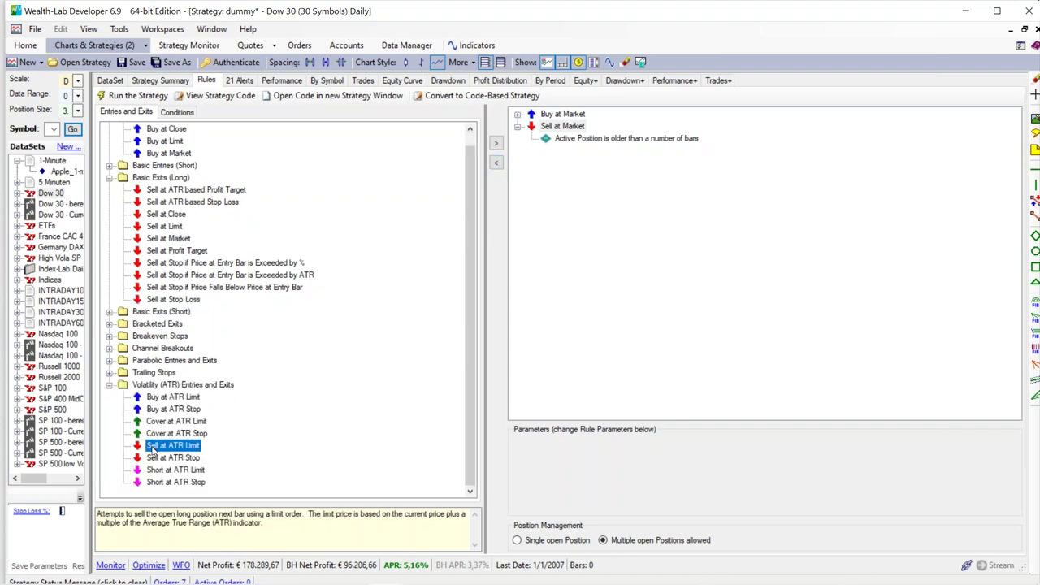
click(153, 459)
drag(582, 191, 596, 175)
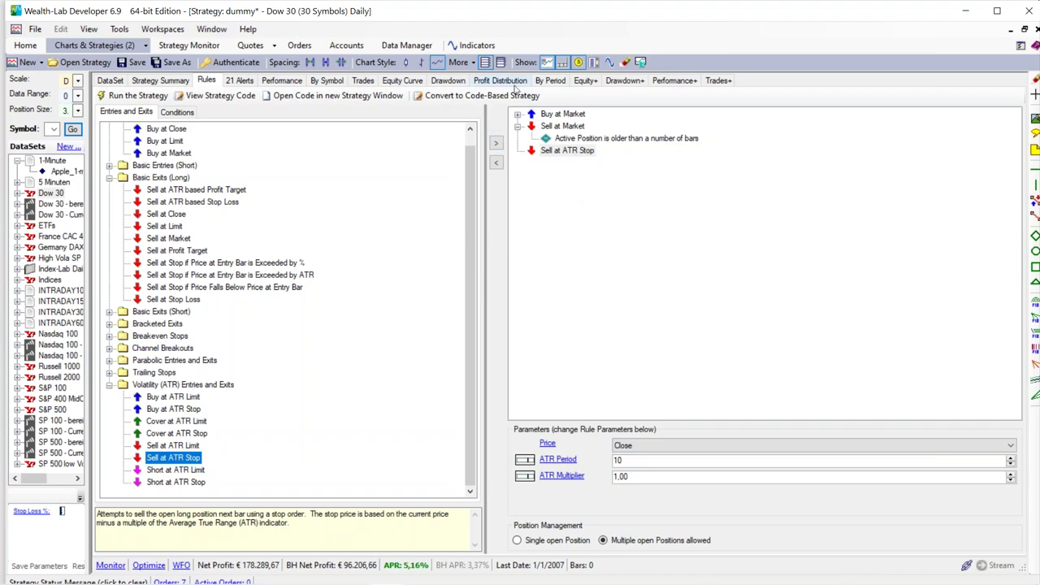
Step: Rerun the Dow 30 backtest with the ATR stop and compare its Annualized Gain % with the version without a stop
click(1024, 30)
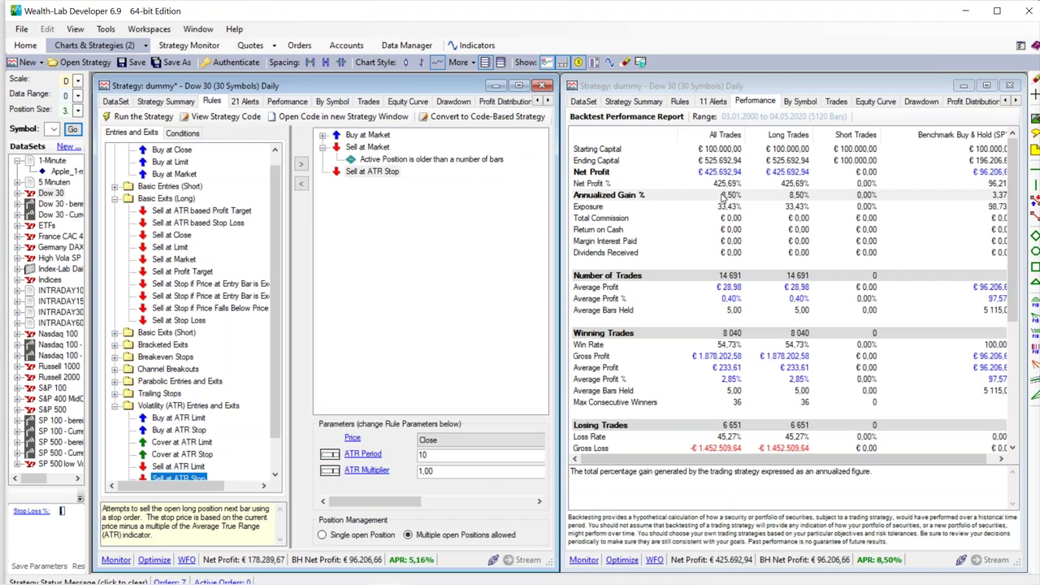
click(376, 175)
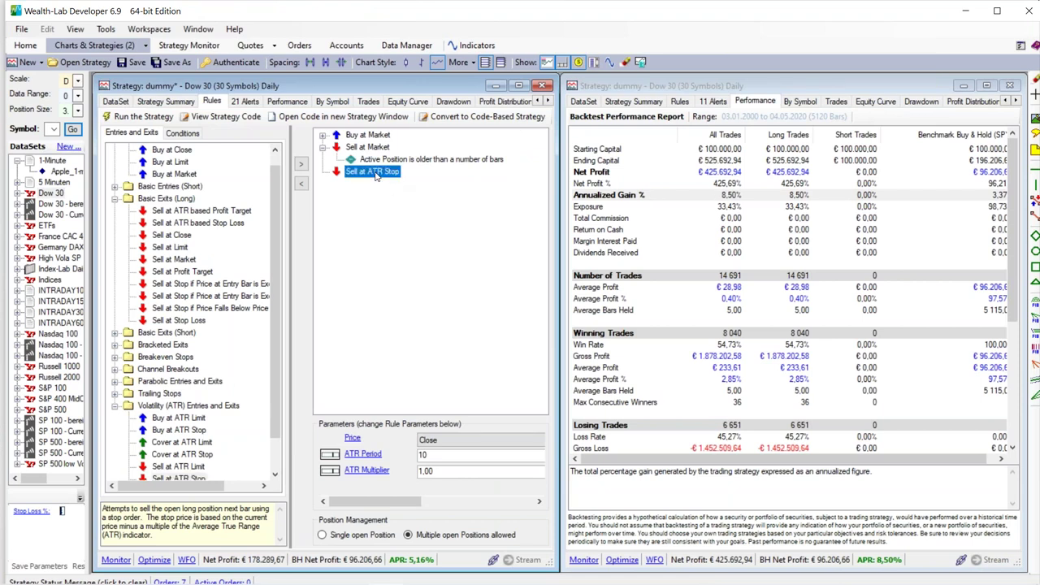
click(294, 103)
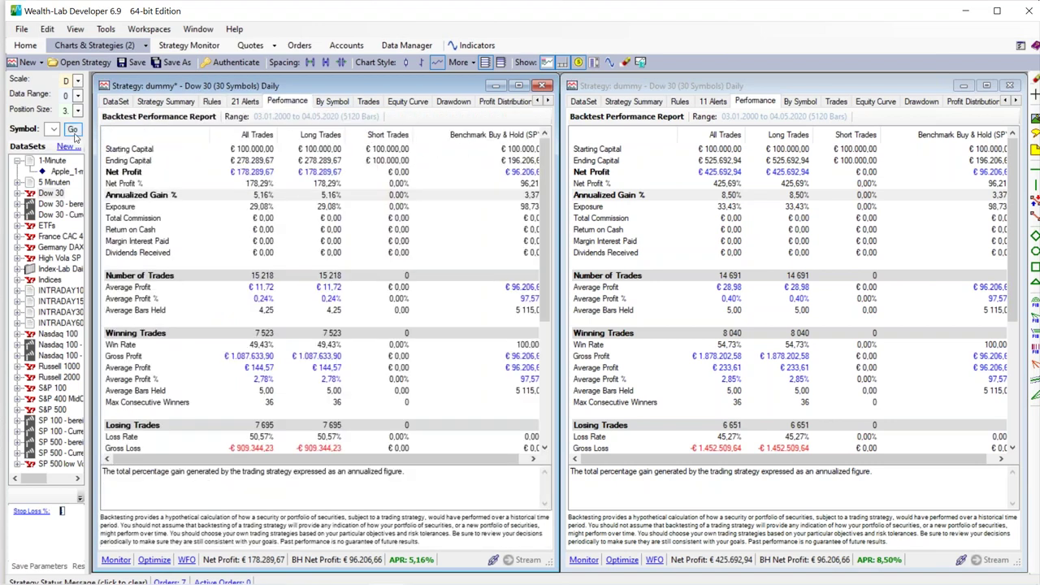
click(73, 130)
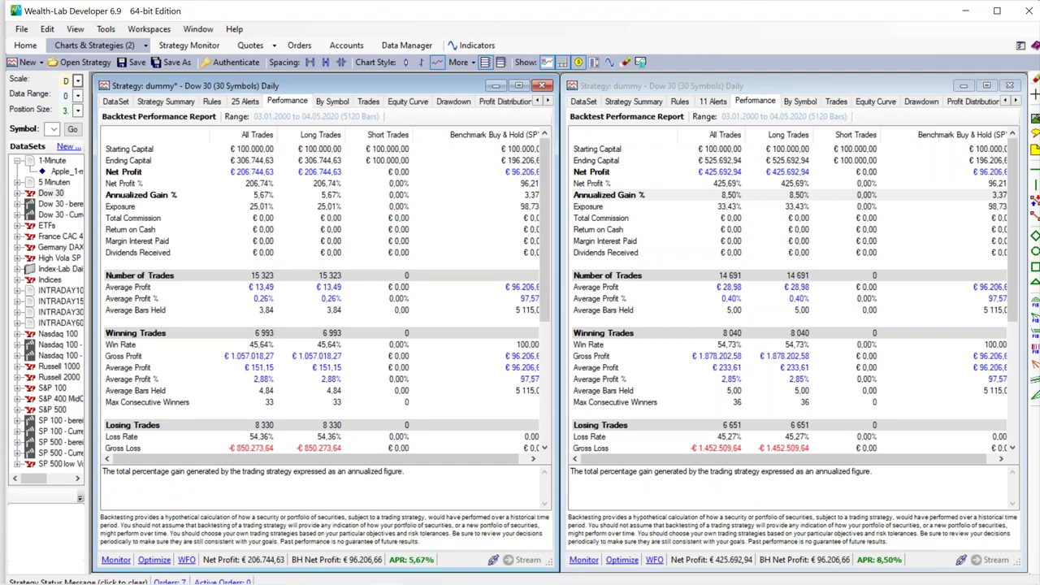
click(144, 197)
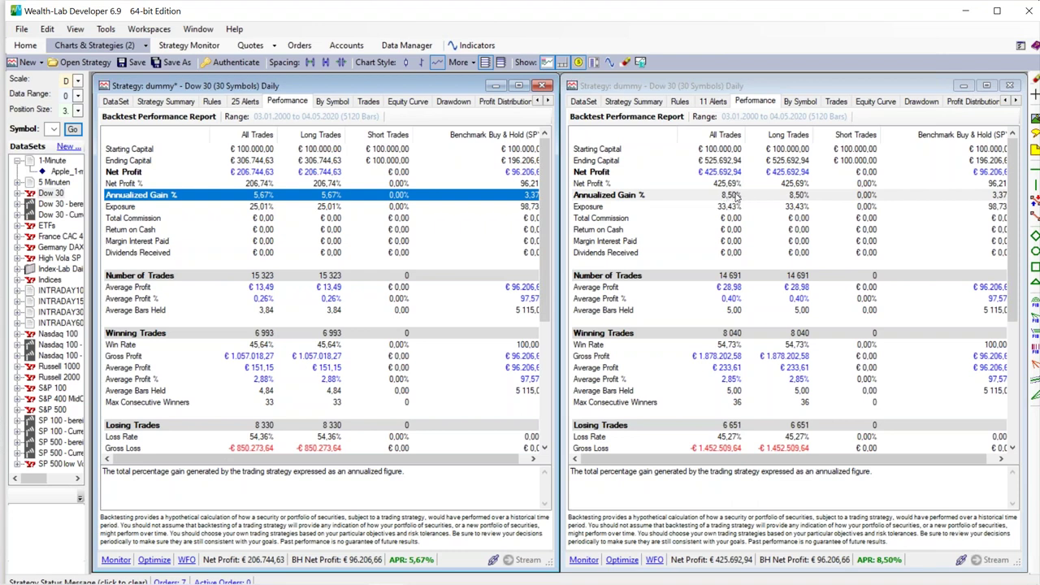
Step: Expose ATR Period of the Sell at ATR Stop rule as a strategy parameter
click(212, 101)
click(384, 173)
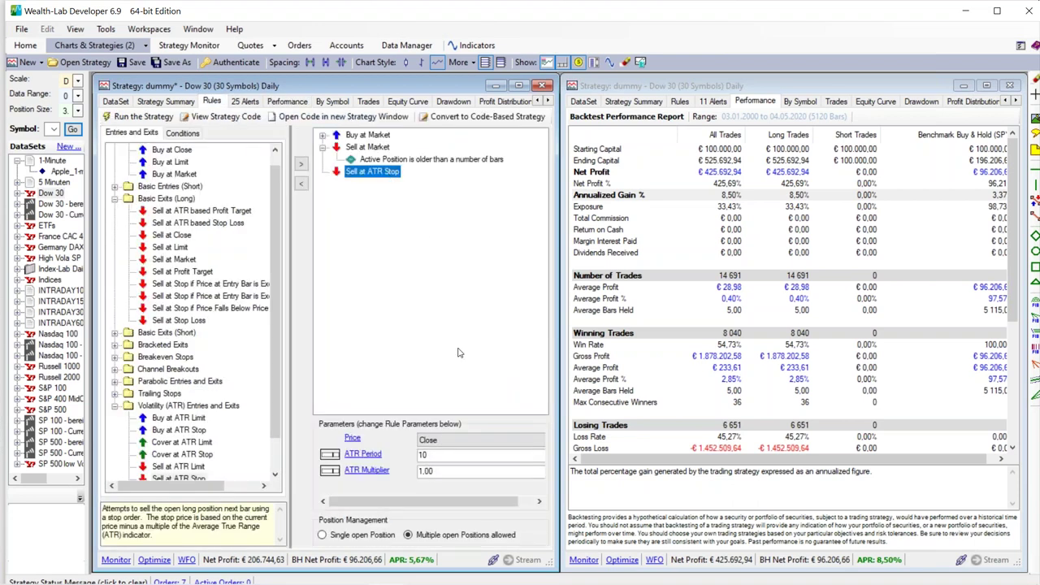
click(330, 455)
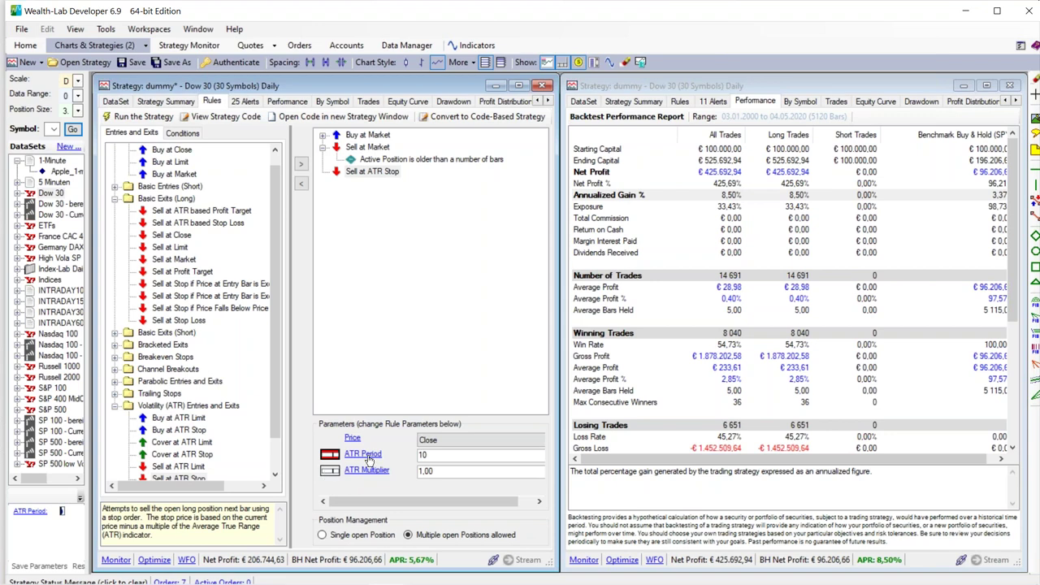
Step: Expose ATR Multiplier of the Sell at ATR Stop rule as a strategy parameter
click(330, 471)
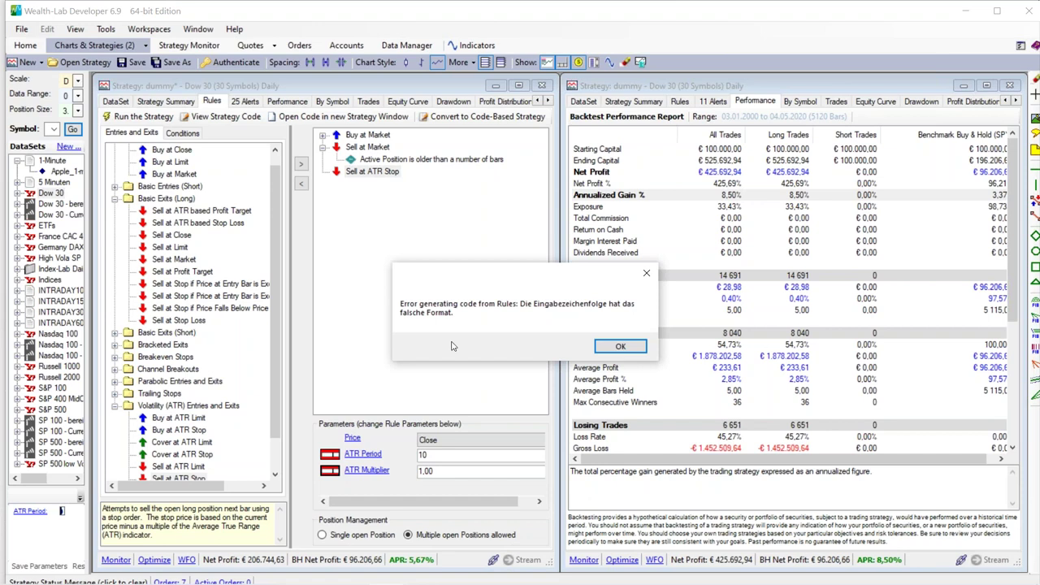
click(624, 350)
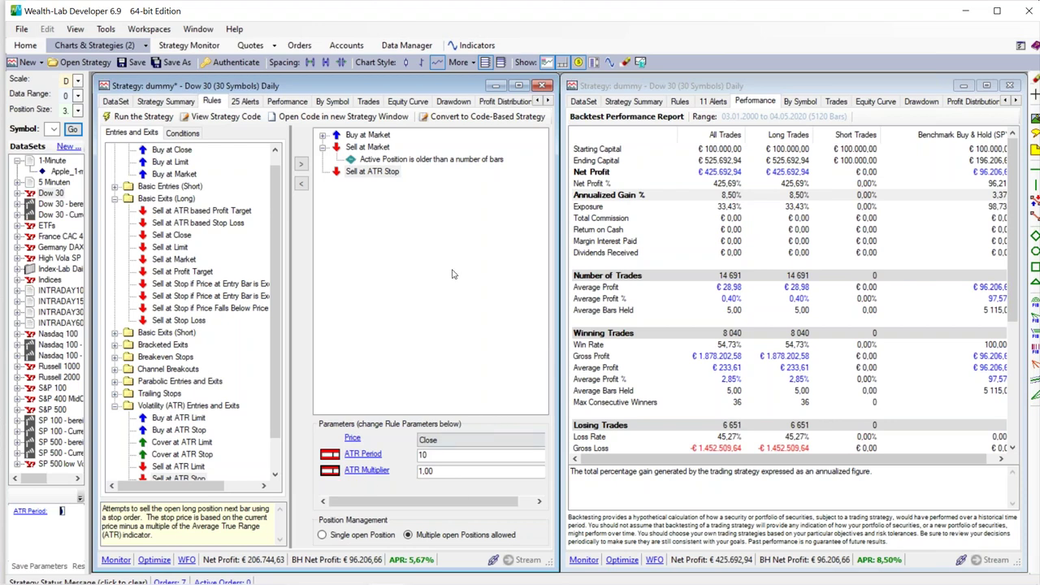
click(437, 471)
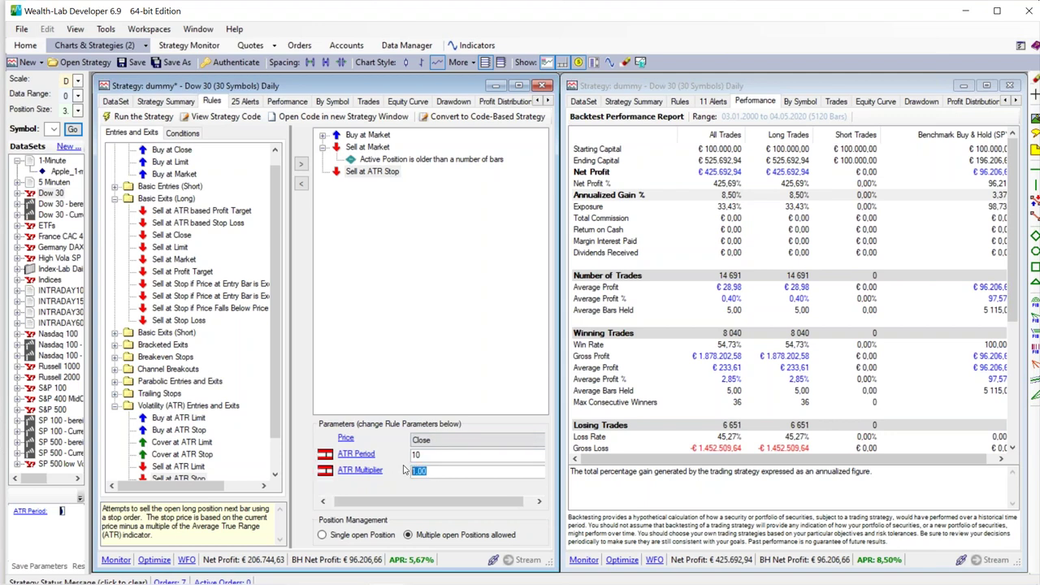
key(Return)
Step: Try to open the strategy's code in a new strategy window
click(321, 119)
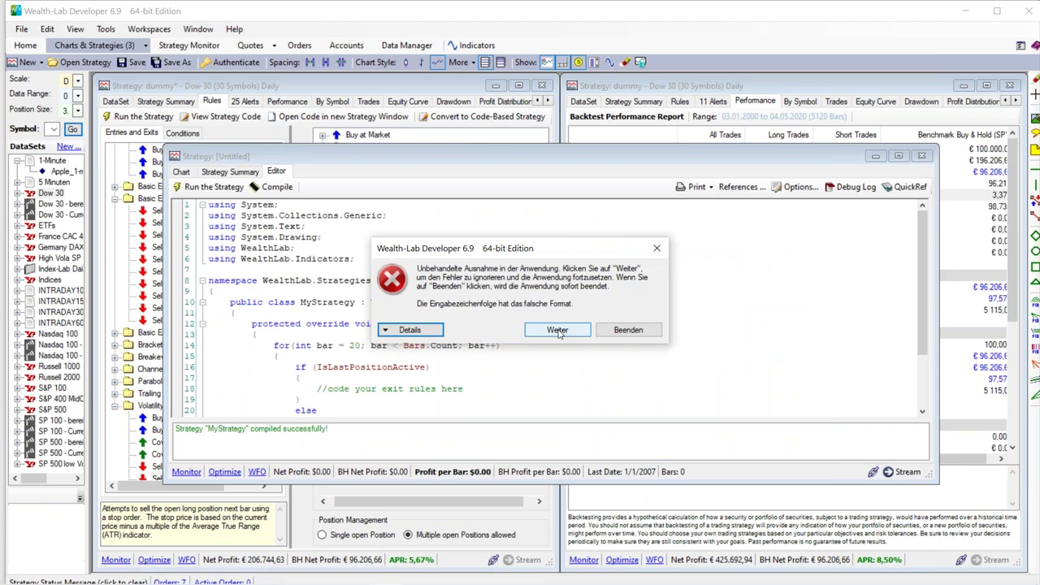
click(657, 248)
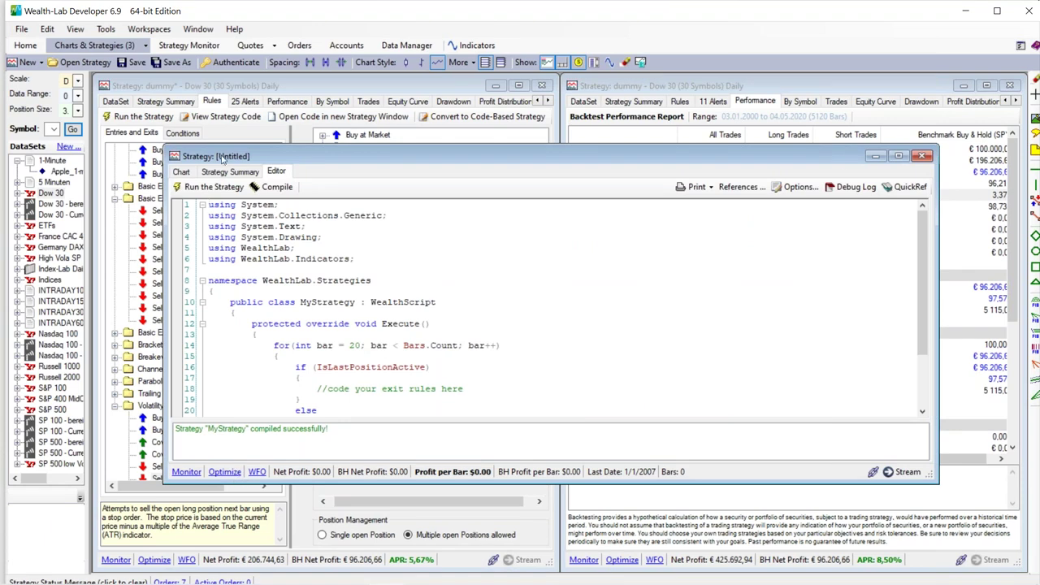
click(922, 155)
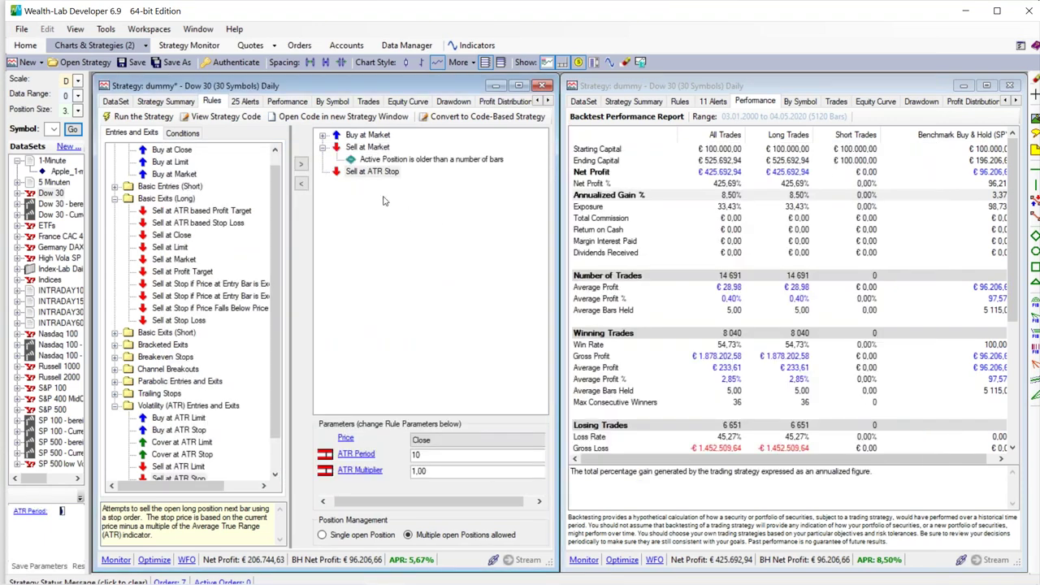
Step: Set the ATR Multiplier of the Sell at ATR Stop rule to 3
click(373, 174)
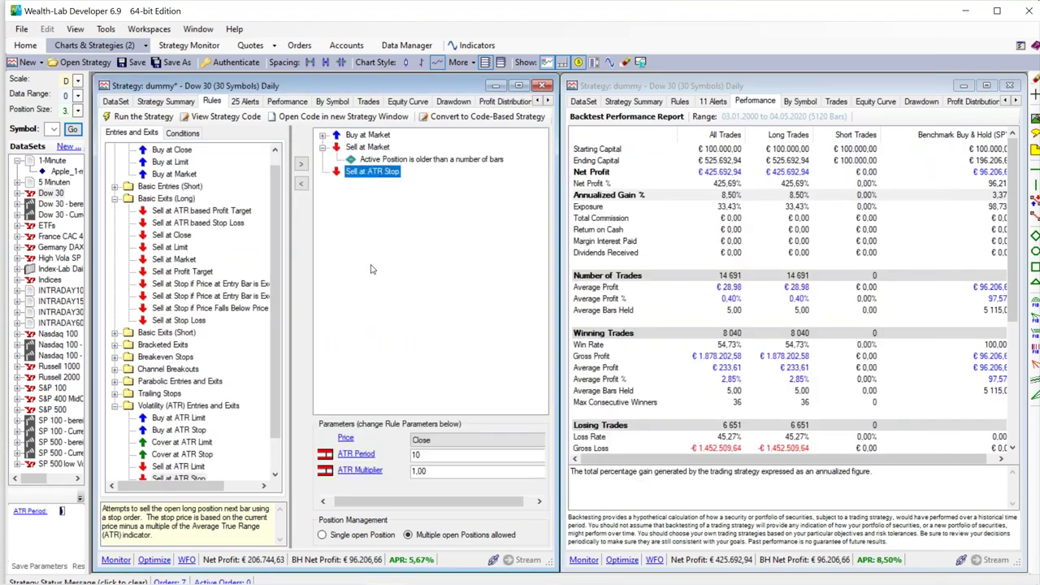
click(439, 470)
click(439, 470)
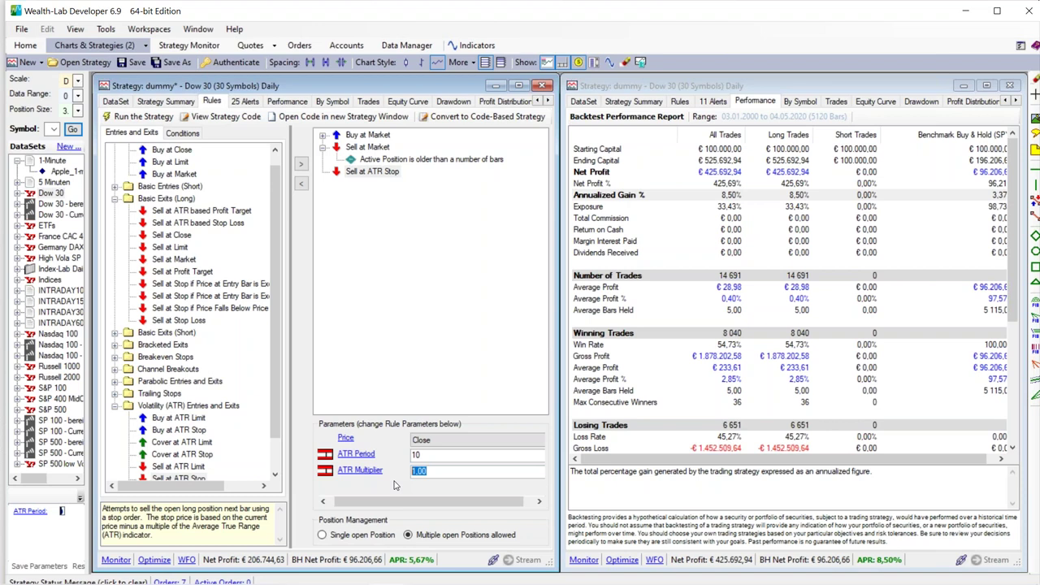
text(3)
key(Tab)
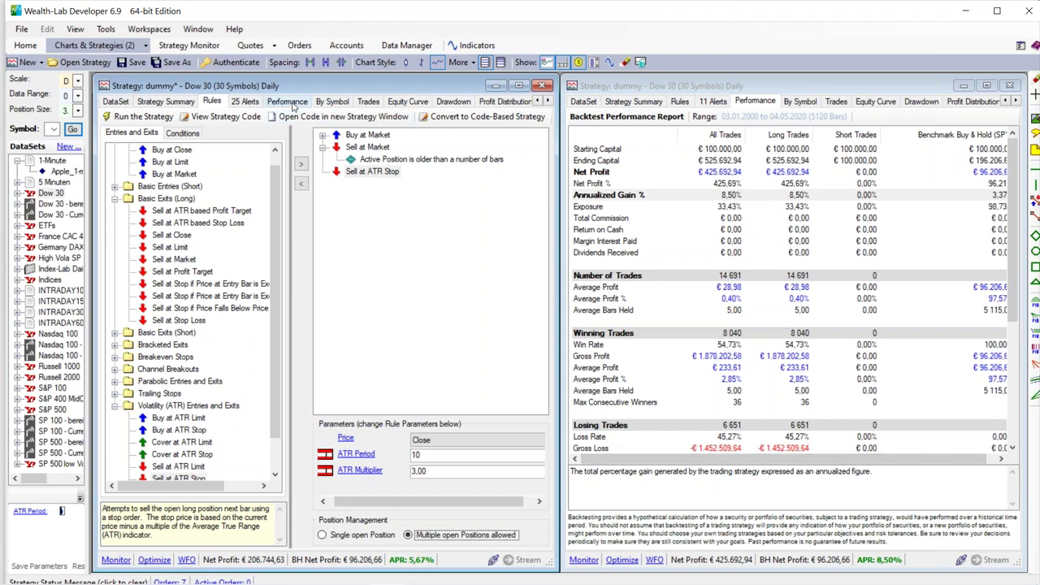
Step: Rerun the Dow 30 backtest with the changed ATR Multiplier and check its Annualized Gain %
click(289, 102)
click(72, 130)
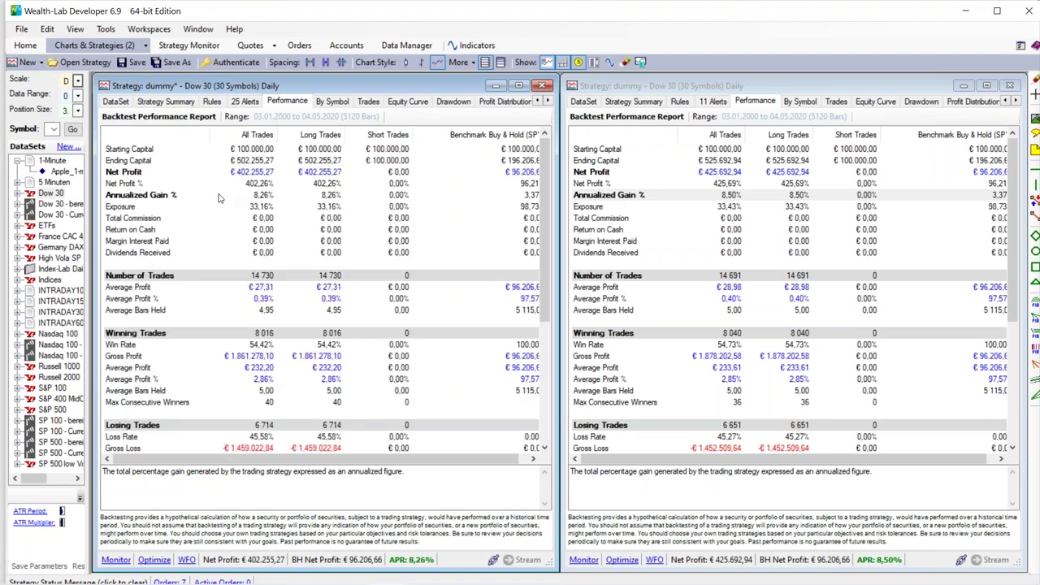
click(156, 197)
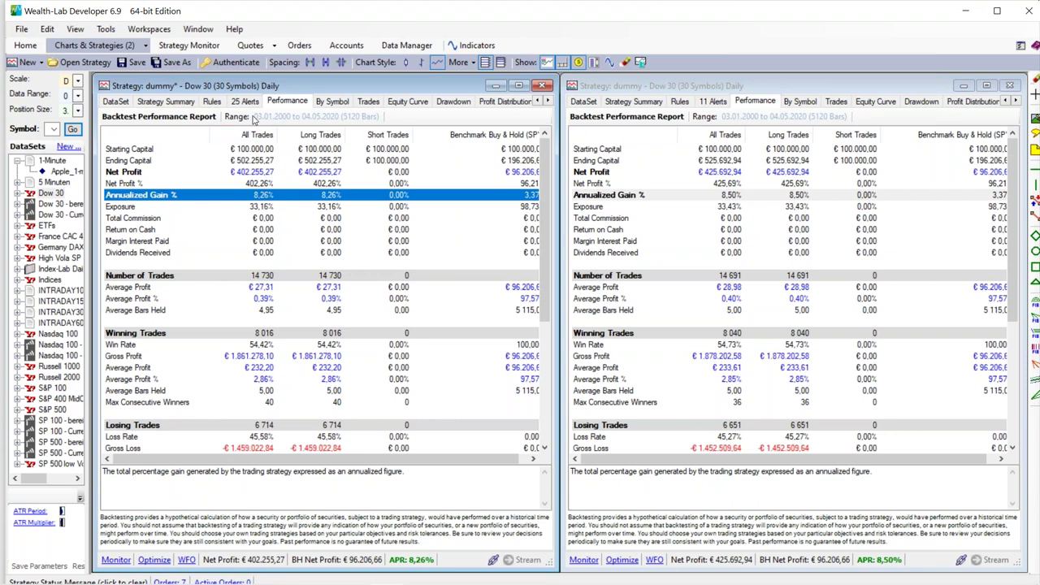
Step: Compare the Annualized Gain % of the ATR stop version with that of the version without a stop
click(212, 101)
click(366, 174)
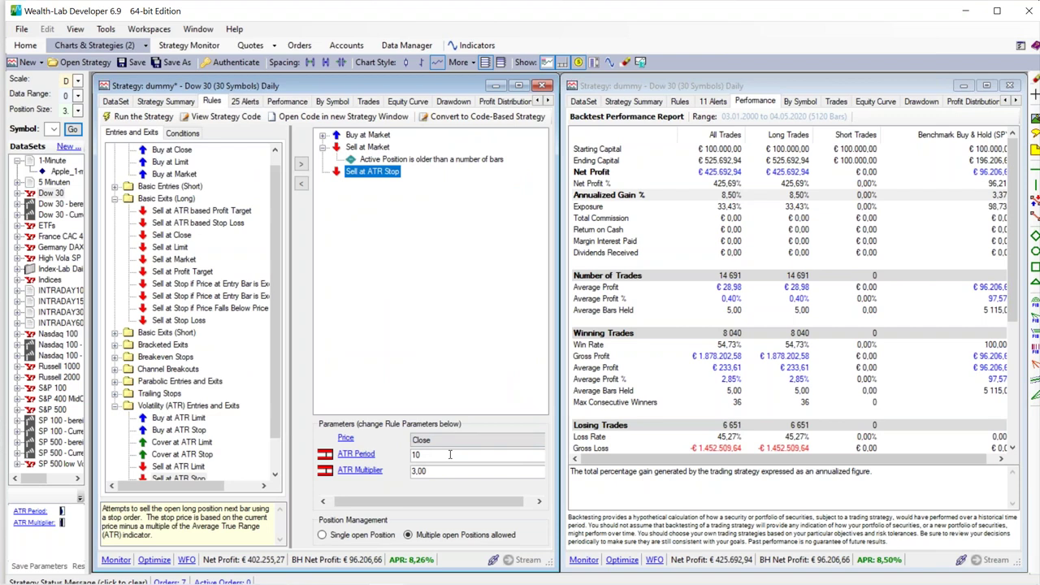
click(747, 199)
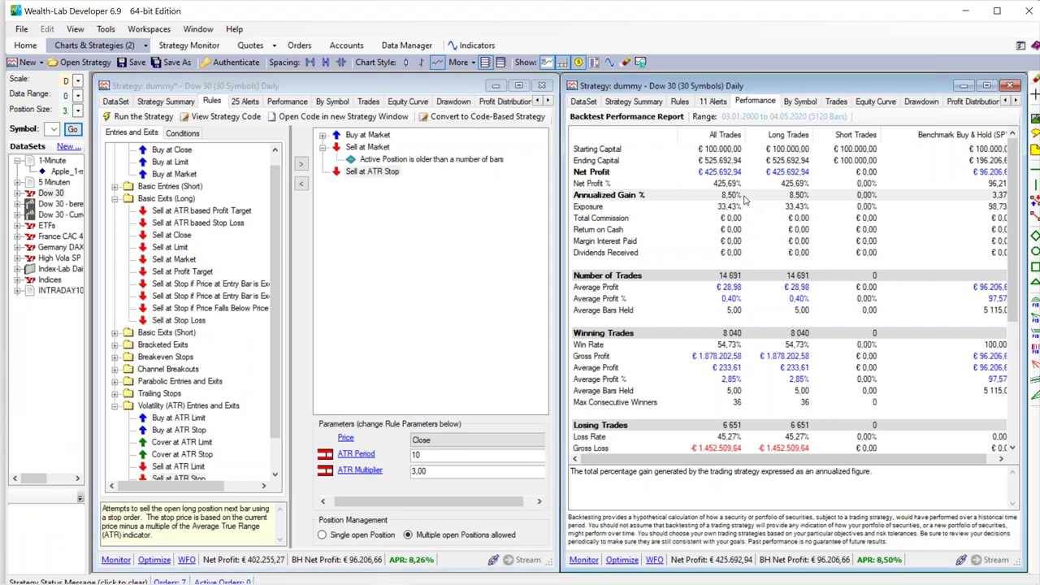
click(287, 101)
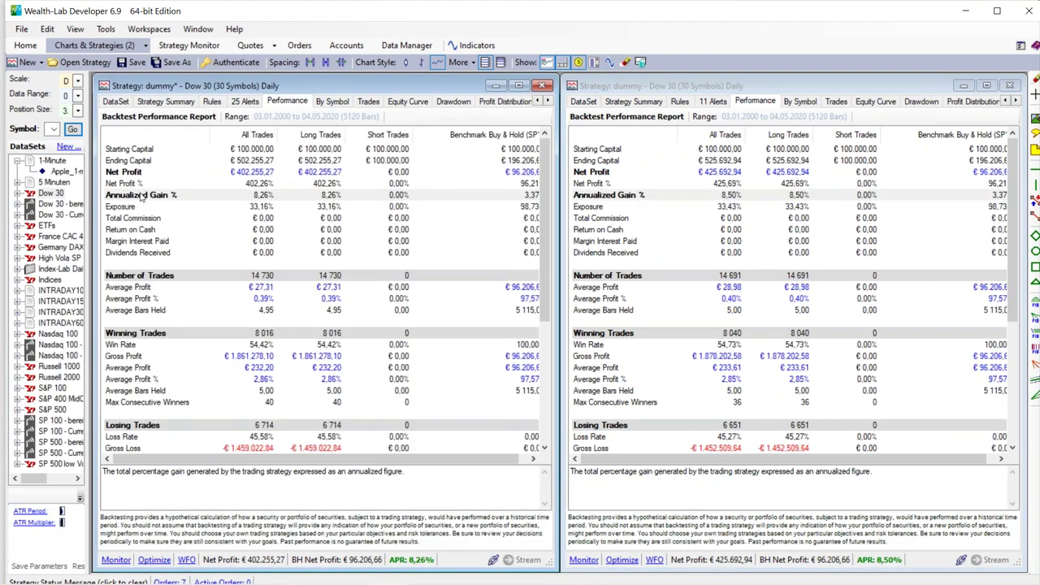
click(142, 200)
click(679, 199)
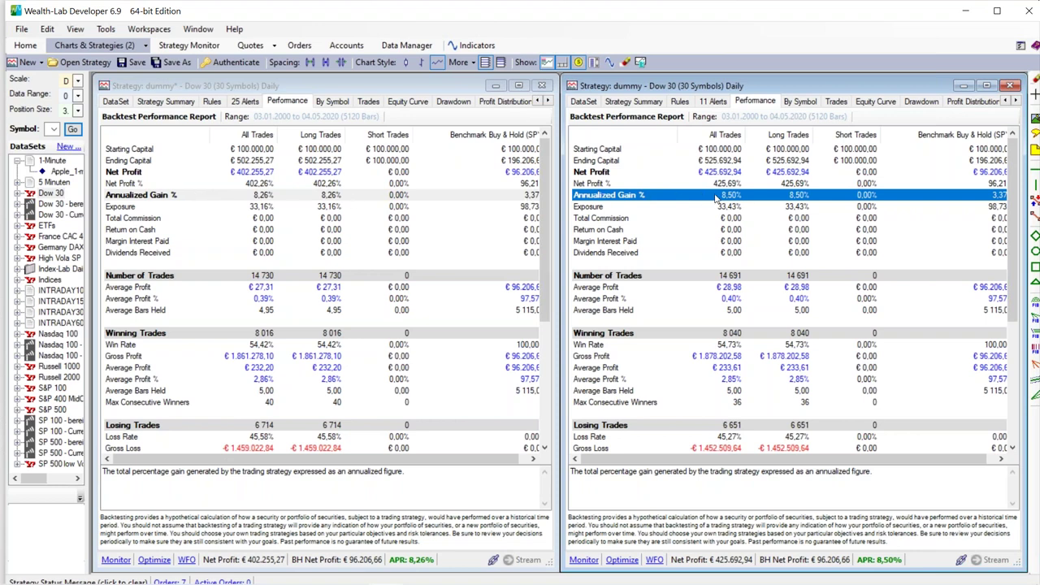
click(185, 199)
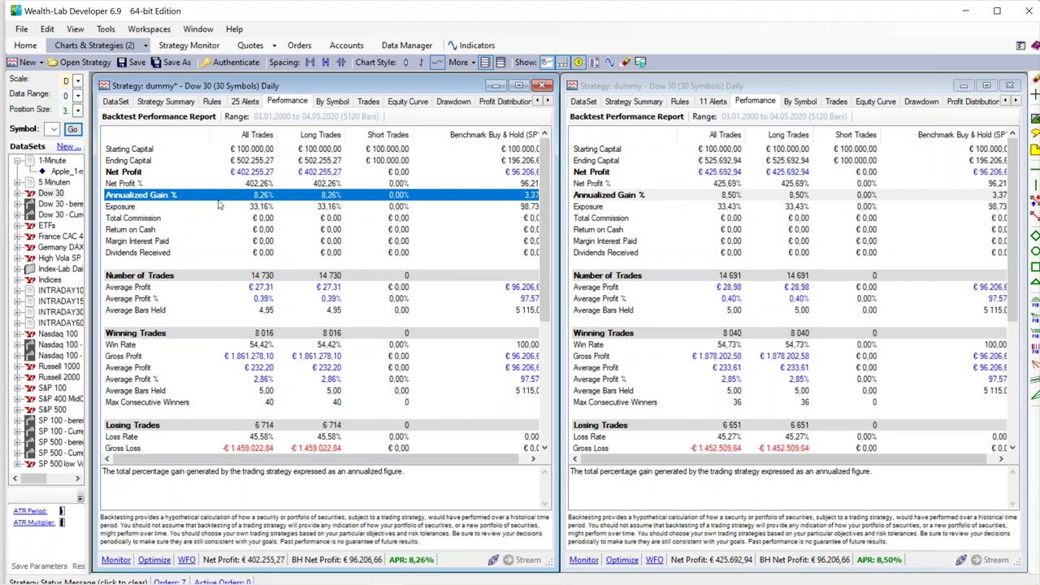
Step: Remove the Sell at ATR Stop exit from the strategy's rules
click(213, 101)
click(392, 172)
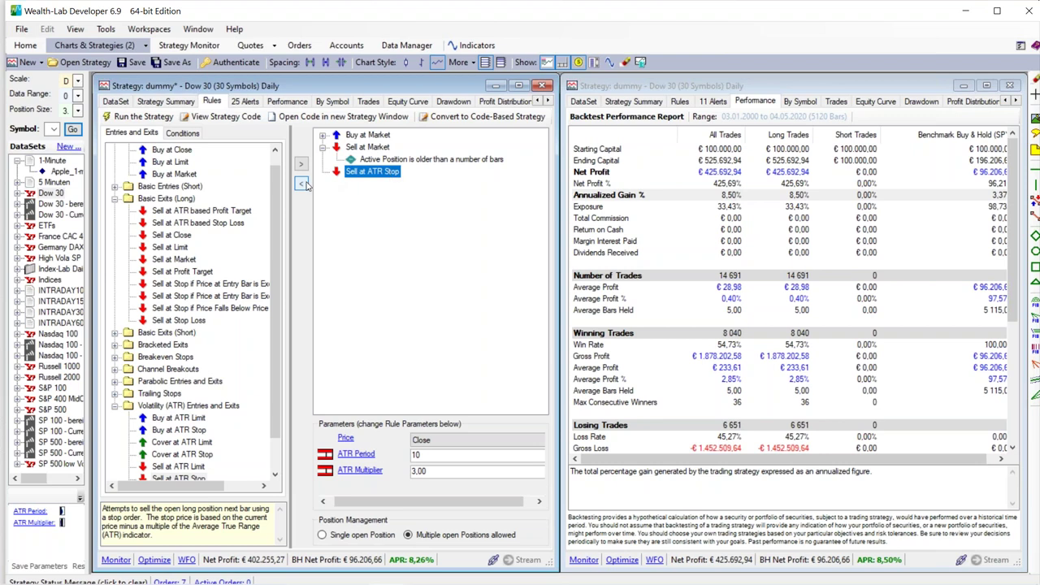
click(302, 185)
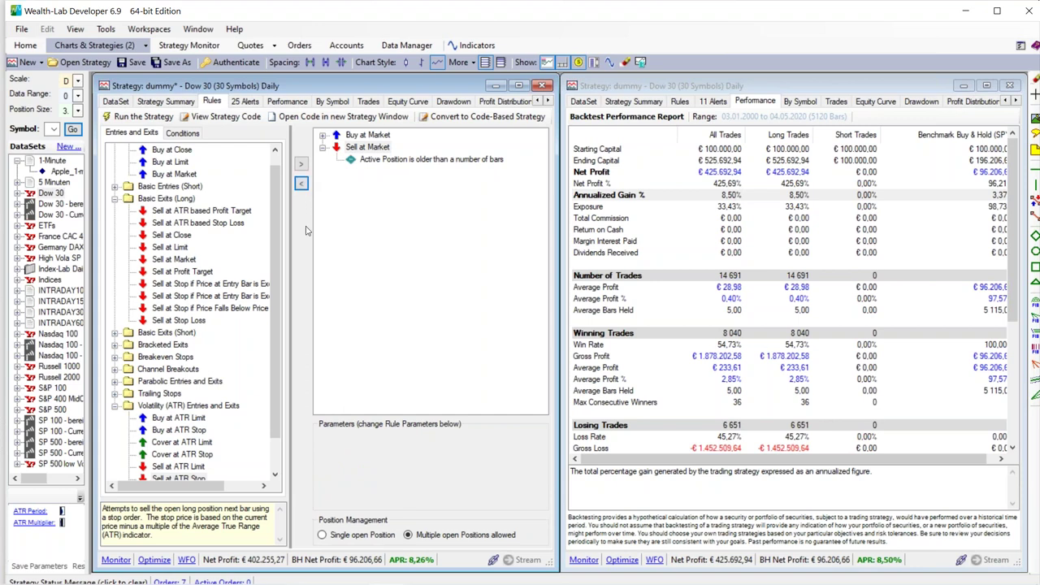
Step: Add a Sell at percent based Trailing Stop exit from the Trailing Stops group and set its Percent to 1
click(116, 393)
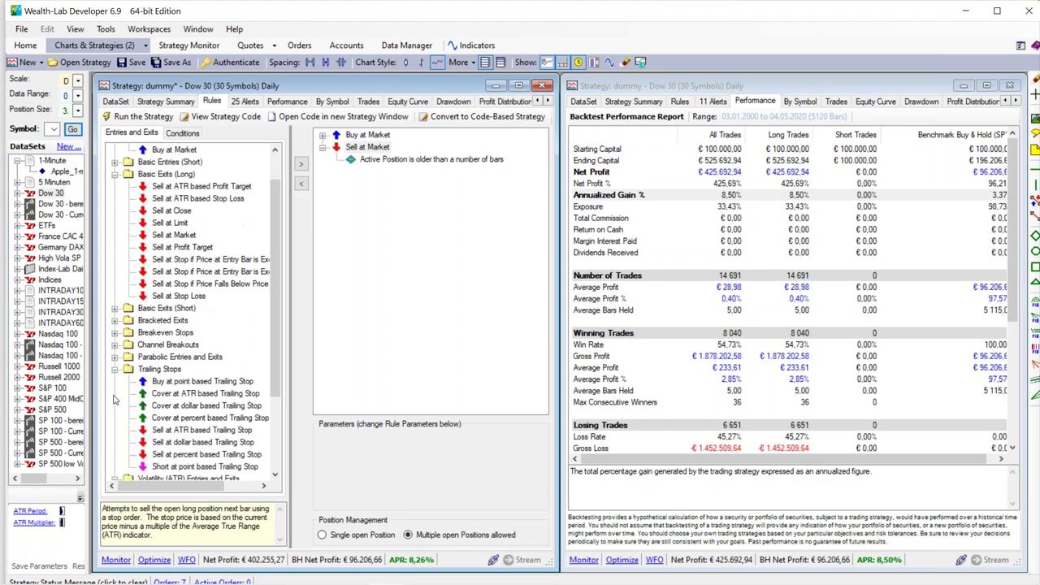
drag(207, 454, 466, 291)
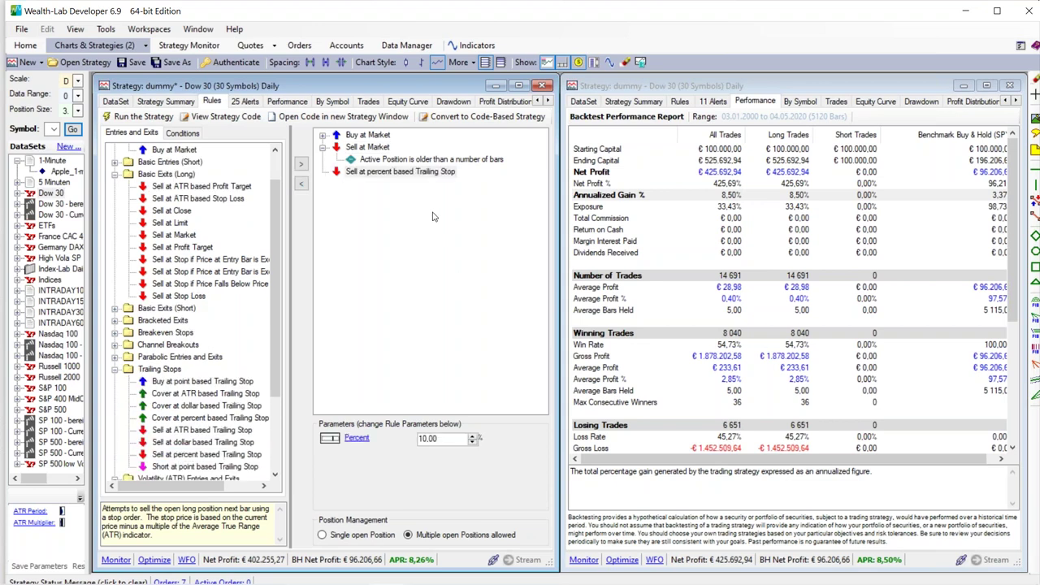
click(421, 173)
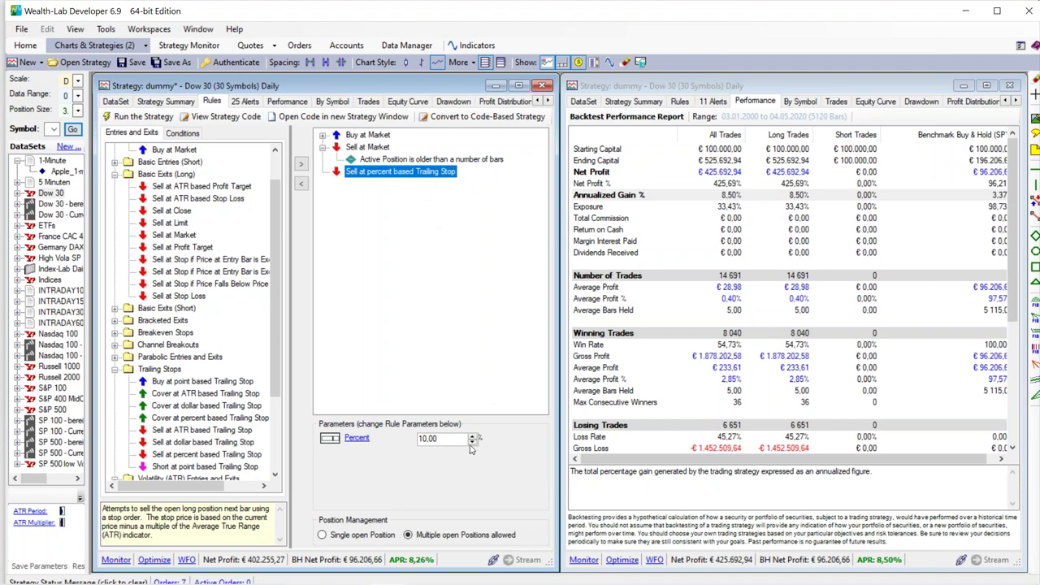
click(420, 439)
text(1)
key(Tab)
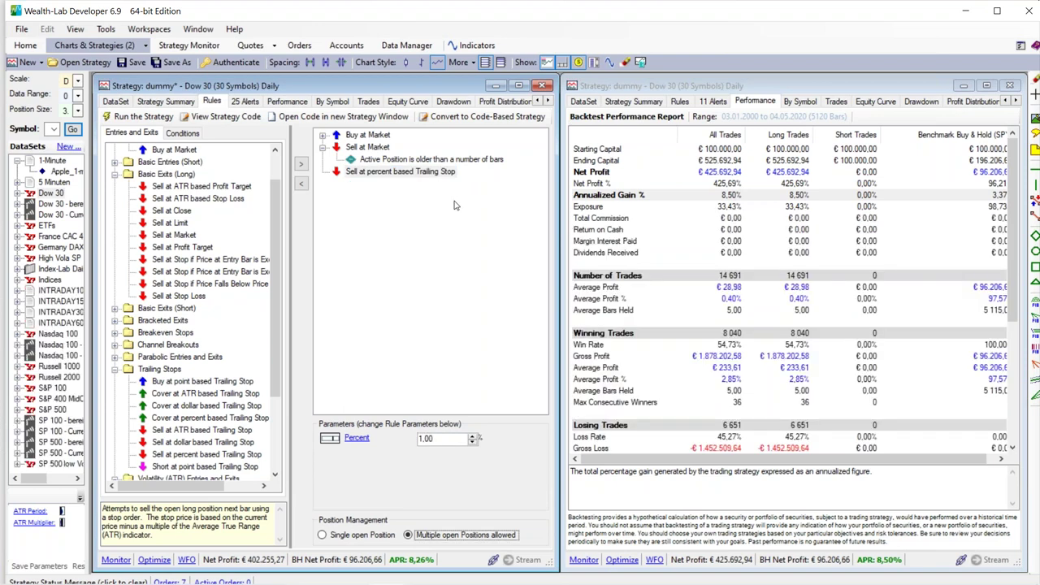
Step: Rerun the Dow 30 backtest with the 1% trailing stop and check its Annualized Gain %
click(286, 102)
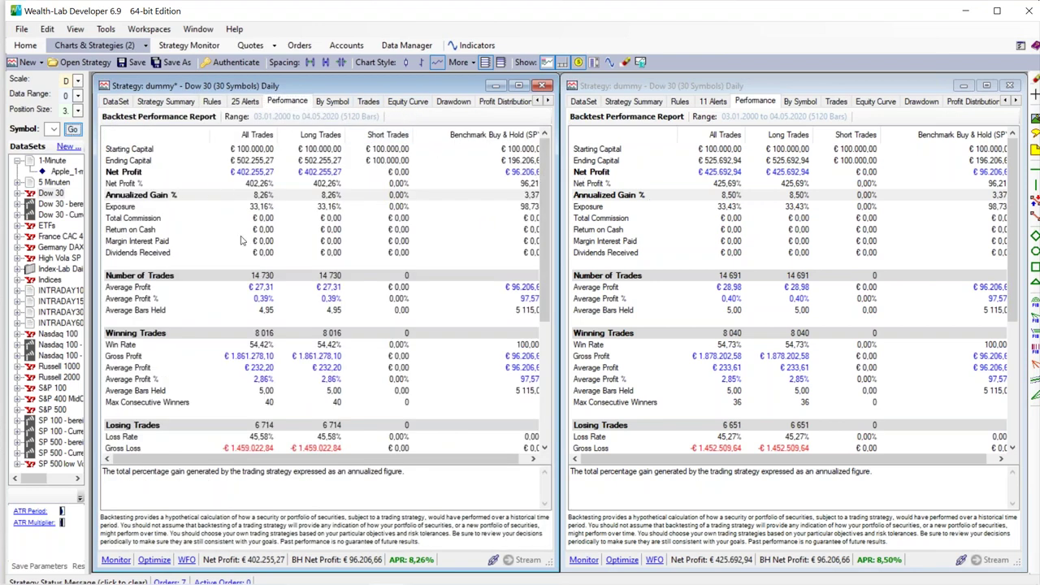
key(F5)
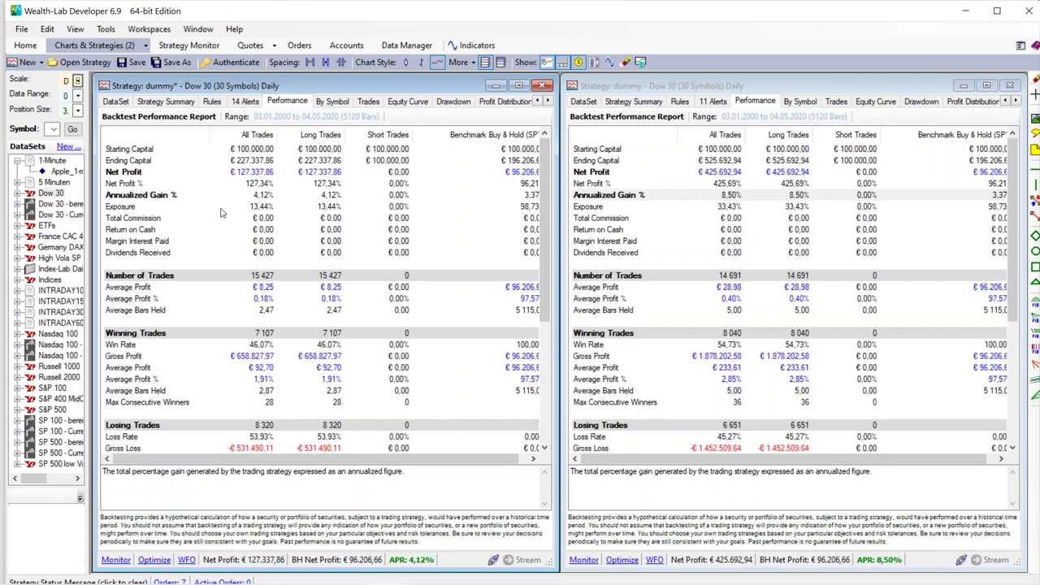
click(143, 196)
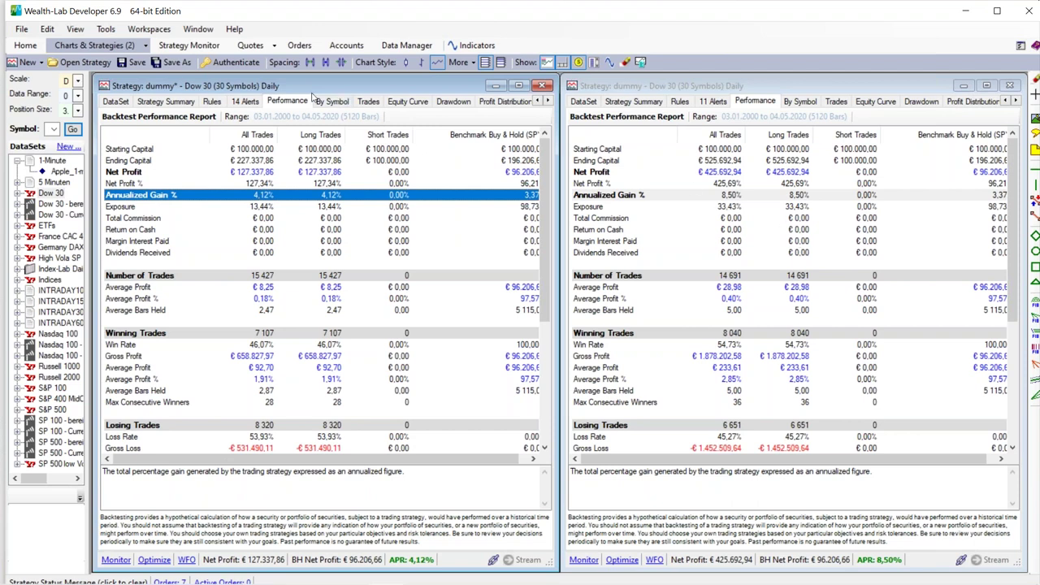
Step: Expose Percent of the Sell at percent based Trailing Stop rule as a strategy parameter
click(210, 102)
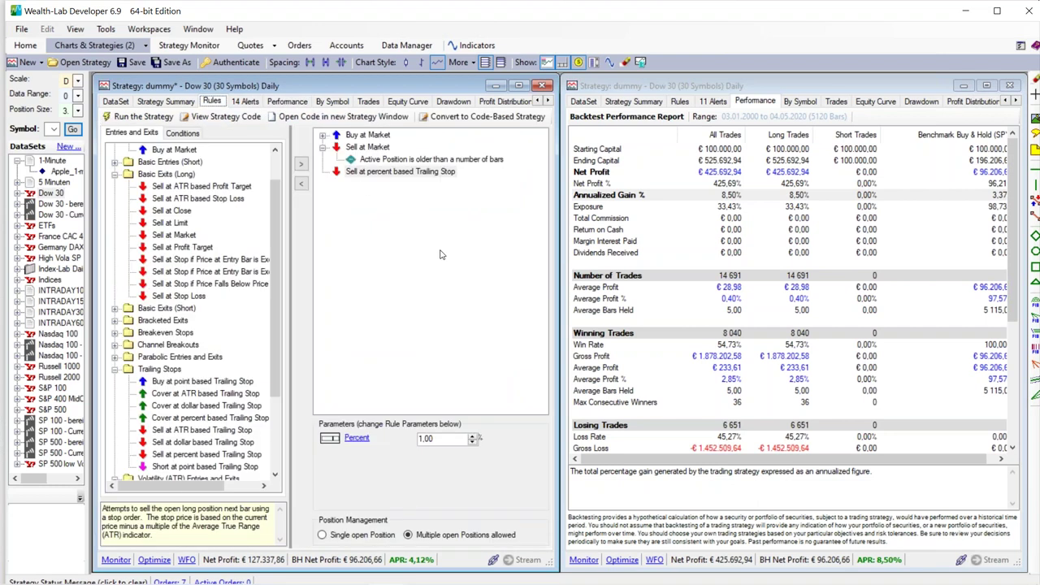
click(397, 175)
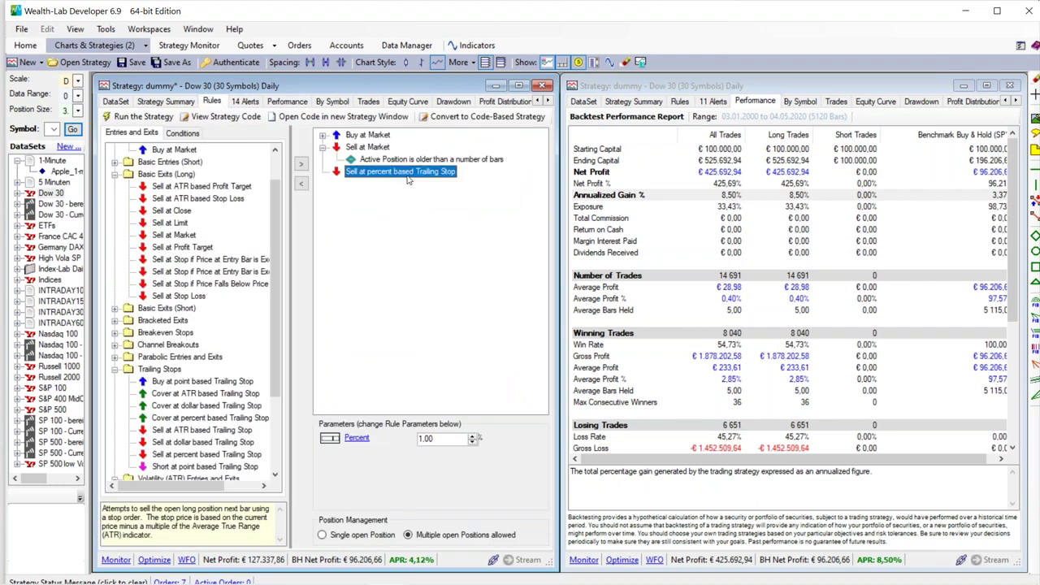
click(331, 441)
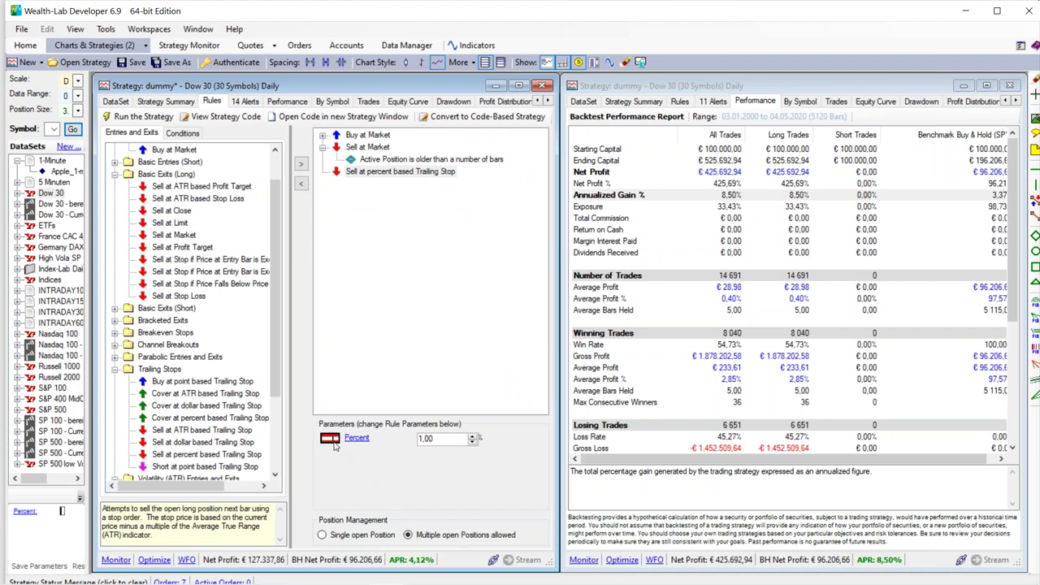
Step: Open the strategy's code in a new strategy window and show its optimization settings in a maximized window
click(312, 118)
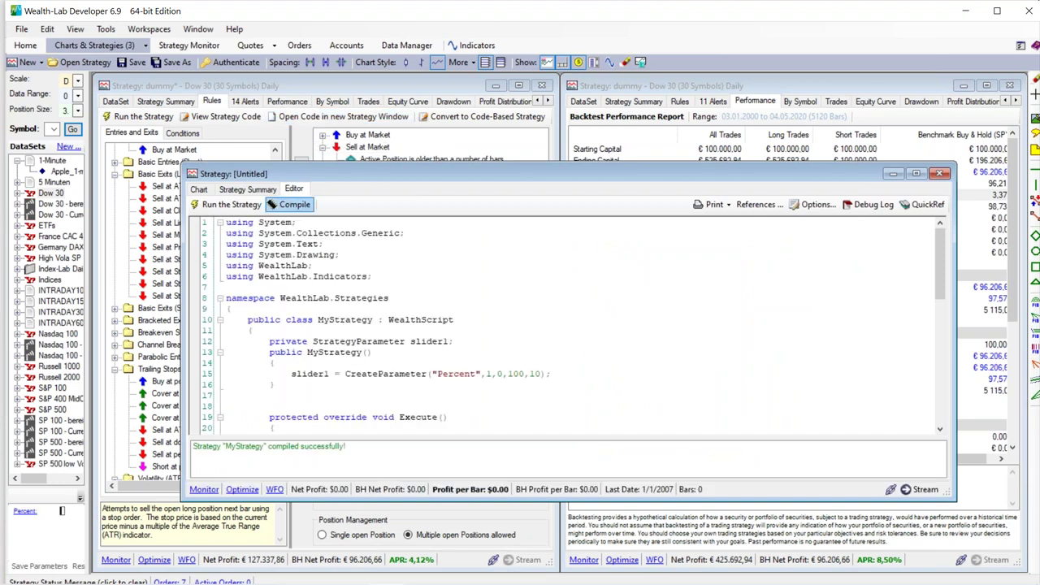
click(250, 490)
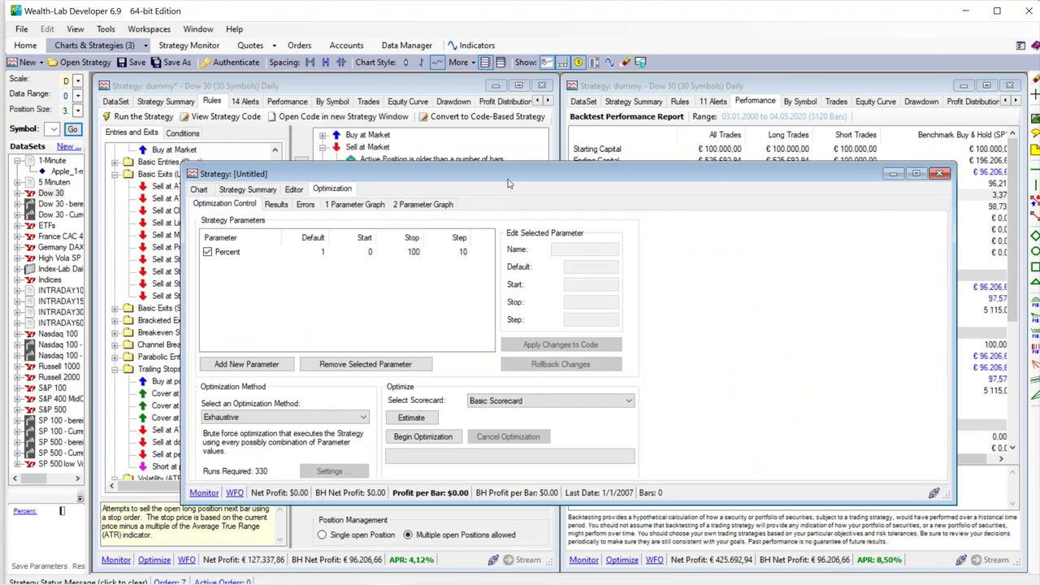
double_click(509, 179)
Step: Set the optimization range of the Percent parameter to start 1, stop 15 and step 1
click(155, 144)
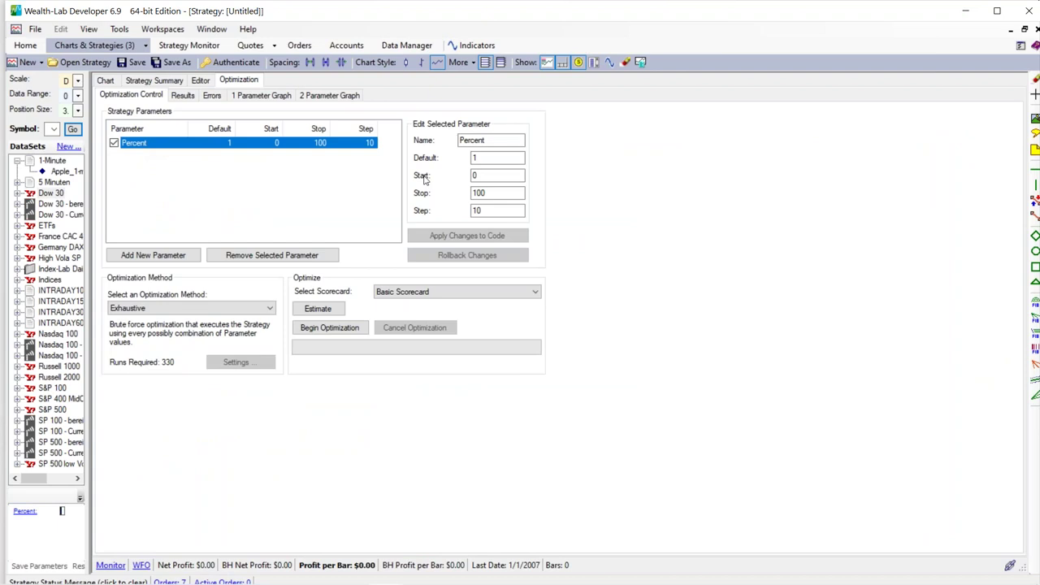
click(483, 174)
double_click(483, 174)
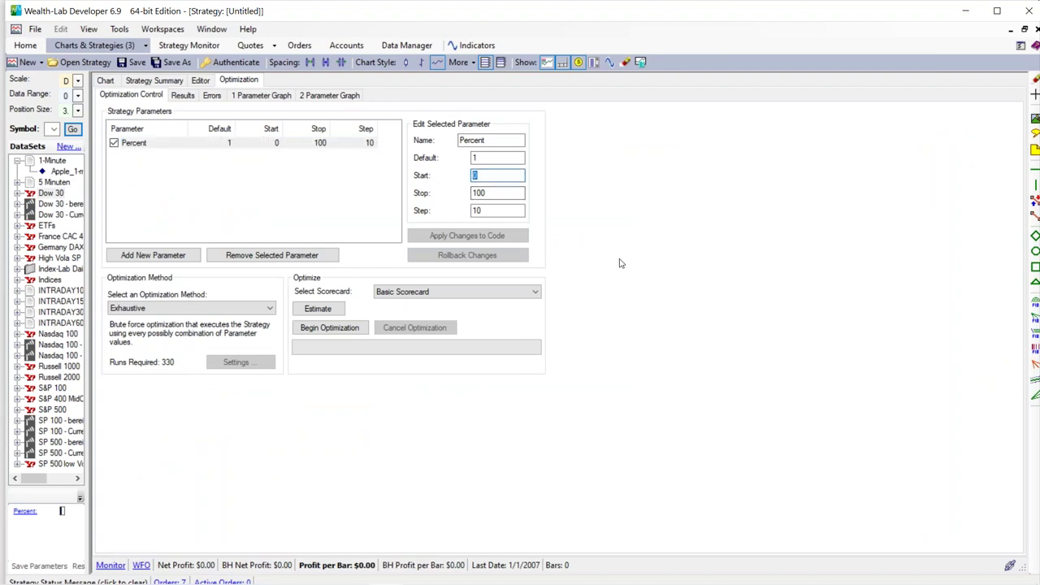
text(1)
key(Tab)
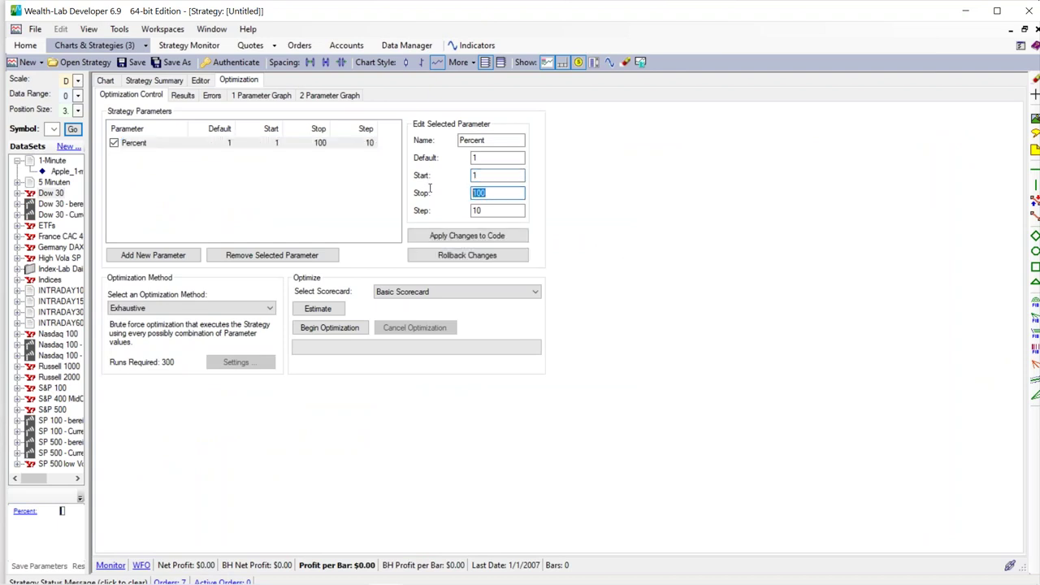
text(15)
key(Tab)
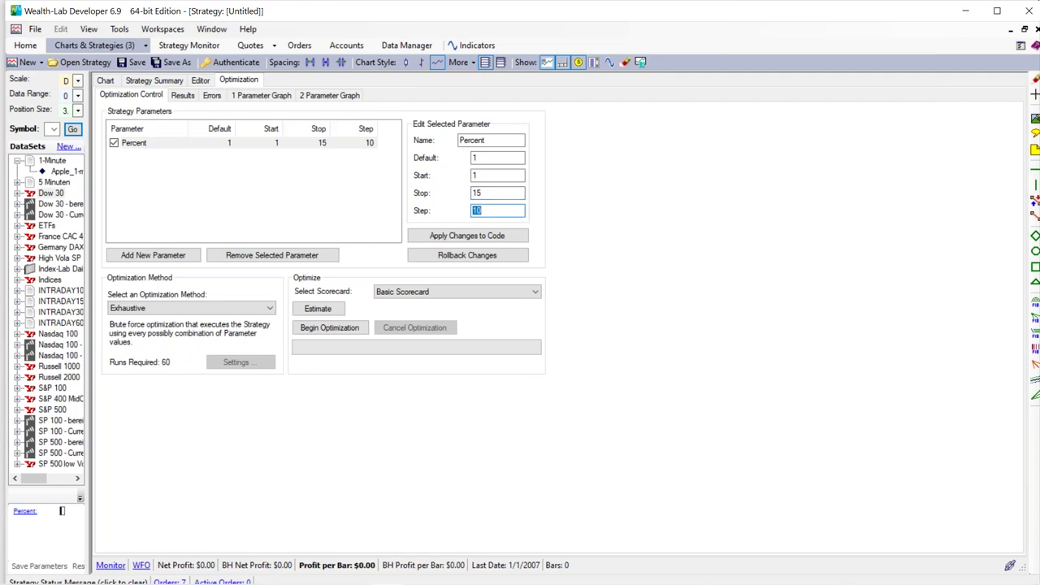
text(1)
key(Tab)
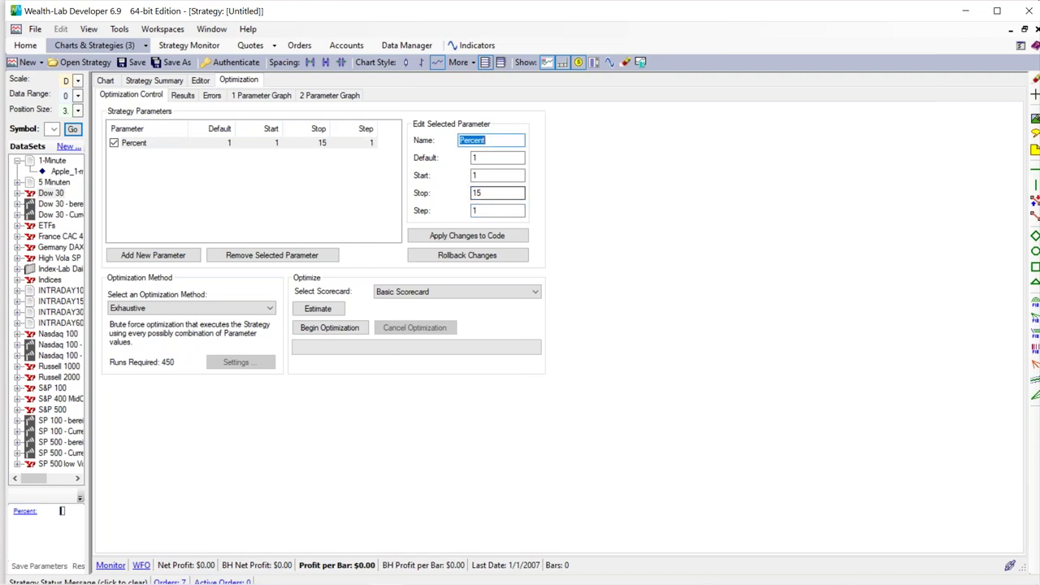
Step: Run the exhaustive optimization of the Percent parameter on the Dow 30 data set
click(47, 195)
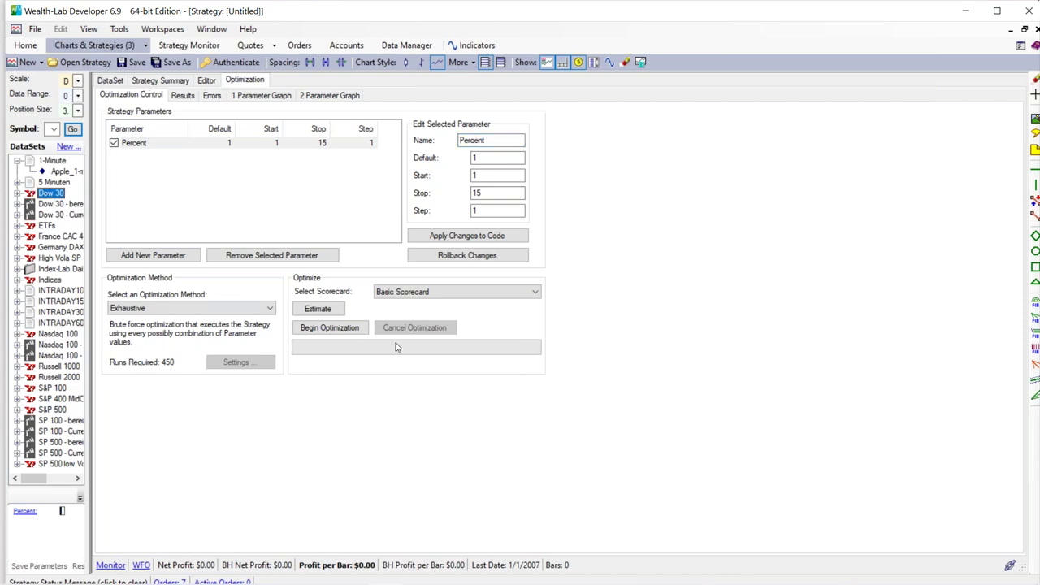
click(339, 332)
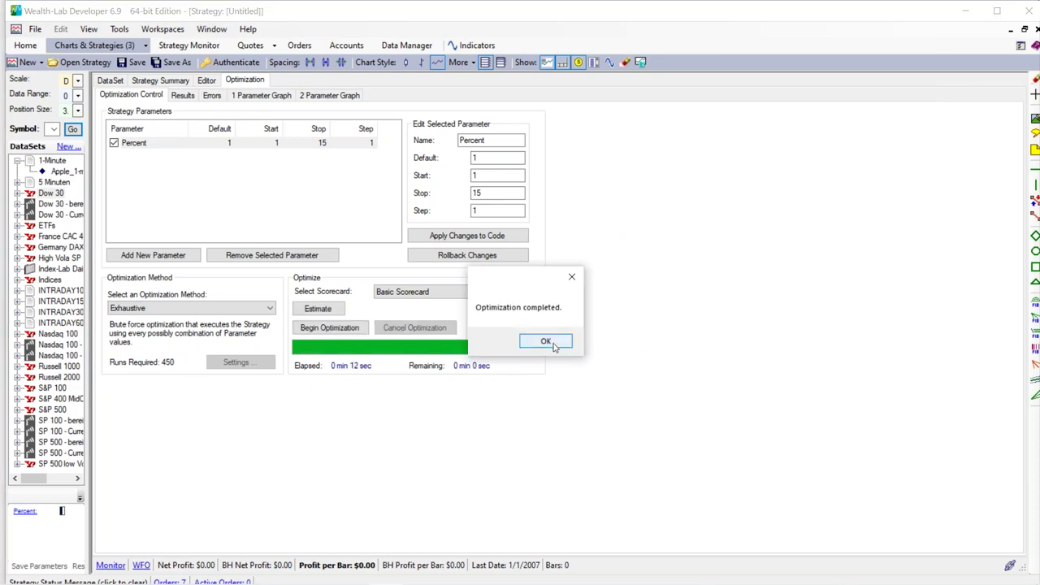
click(546, 341)
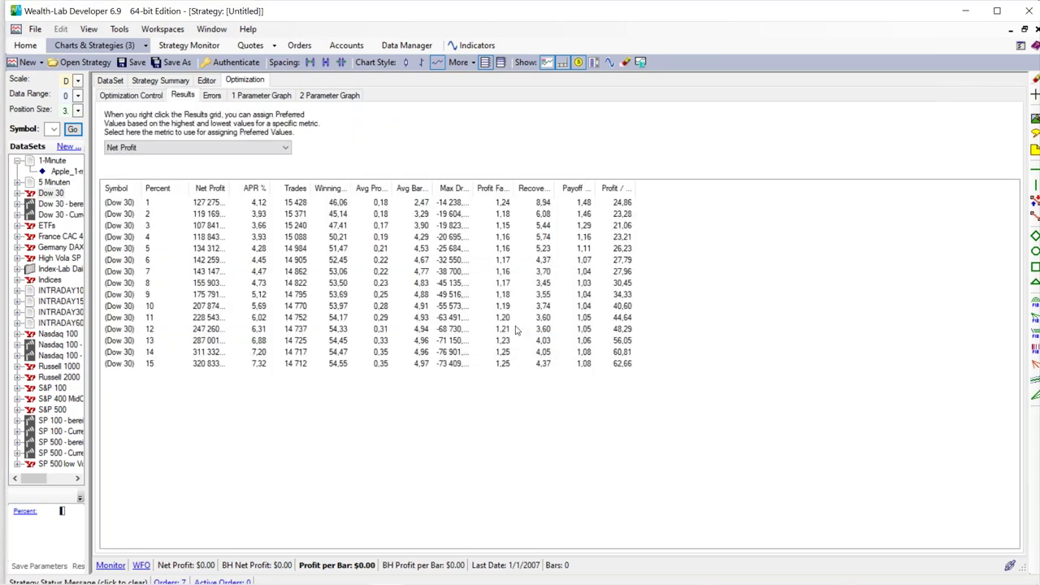
Step: Sort the optimization results by APR % in descending order and graph APR % against the Percent parameter
click(253, 189)
click(252, 190)
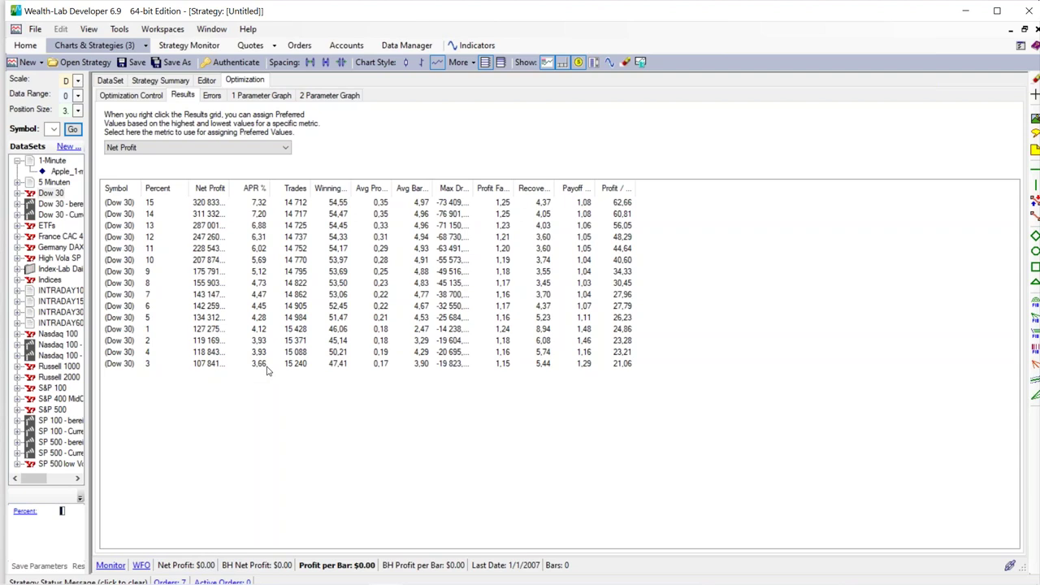
click(256, 97)
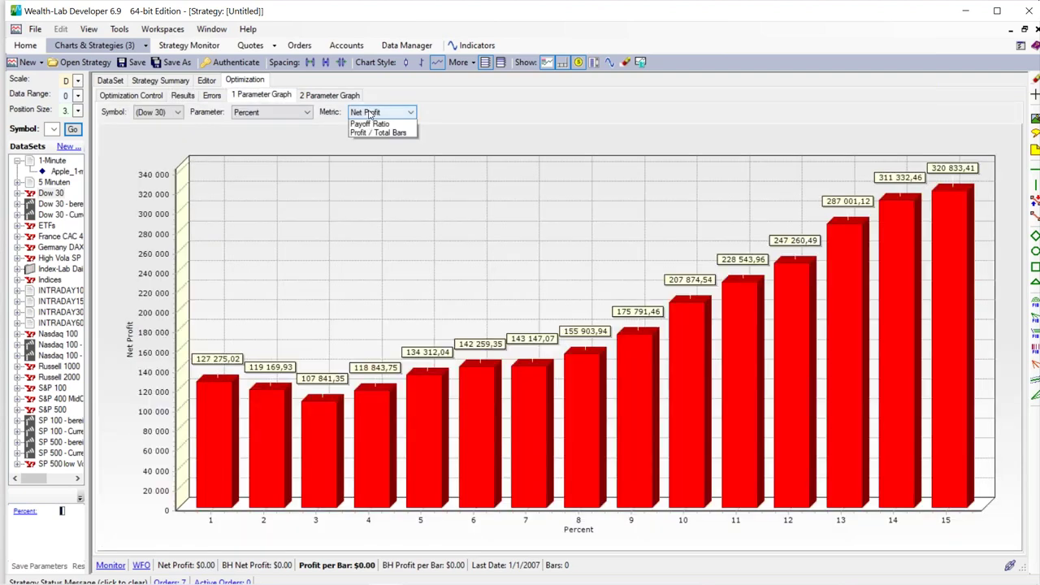
click(369, 114)
click(372, 135)
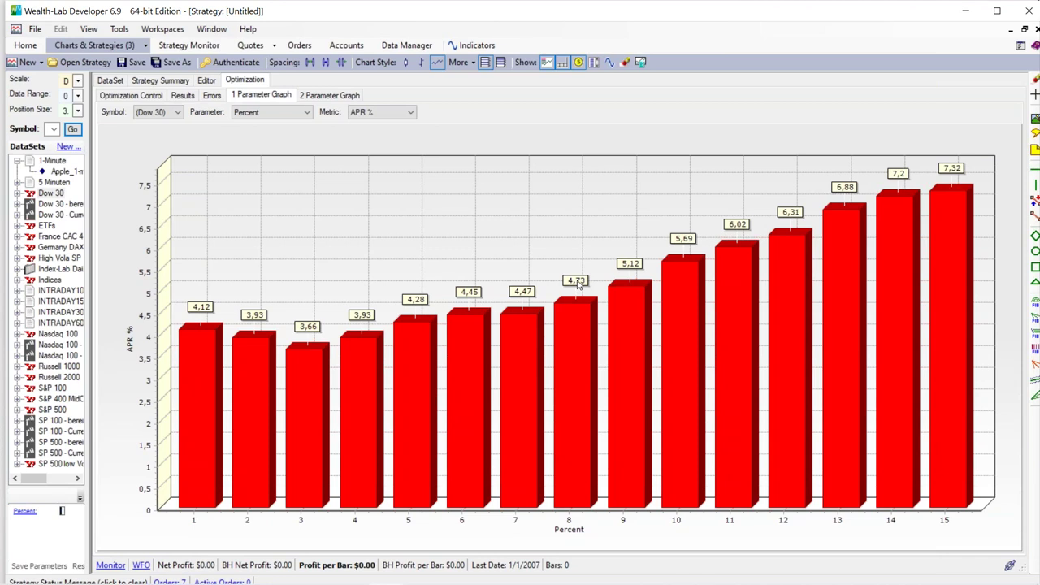
Step: Switch to LibreOffice Impress, start the slide show from slide 8, "Exits – allgemein", and reveal its first two bullet points
key(alt+Tab)
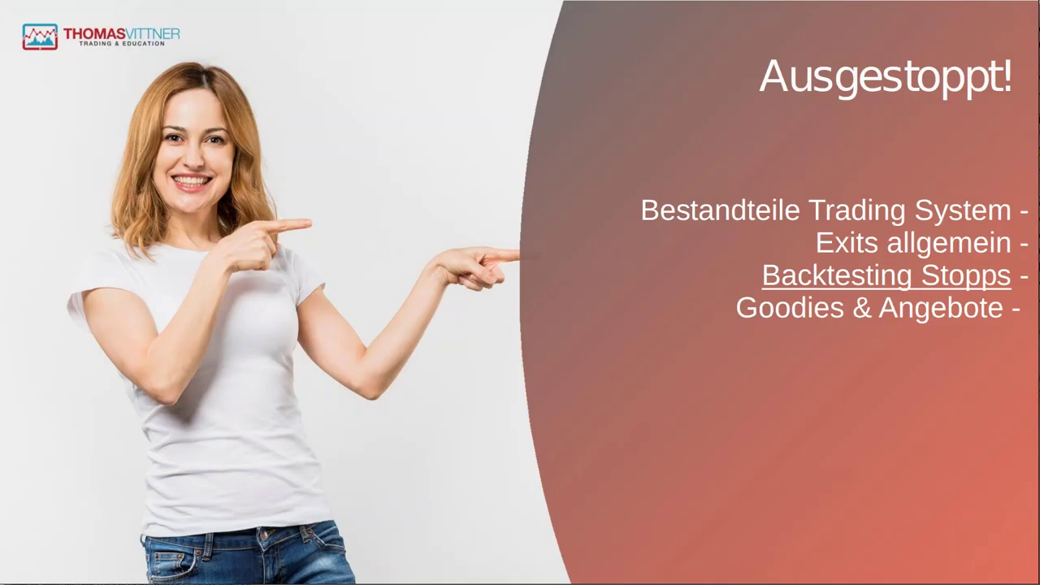
key(alt+Tab)
key(alt+Tab)
key(Tab)
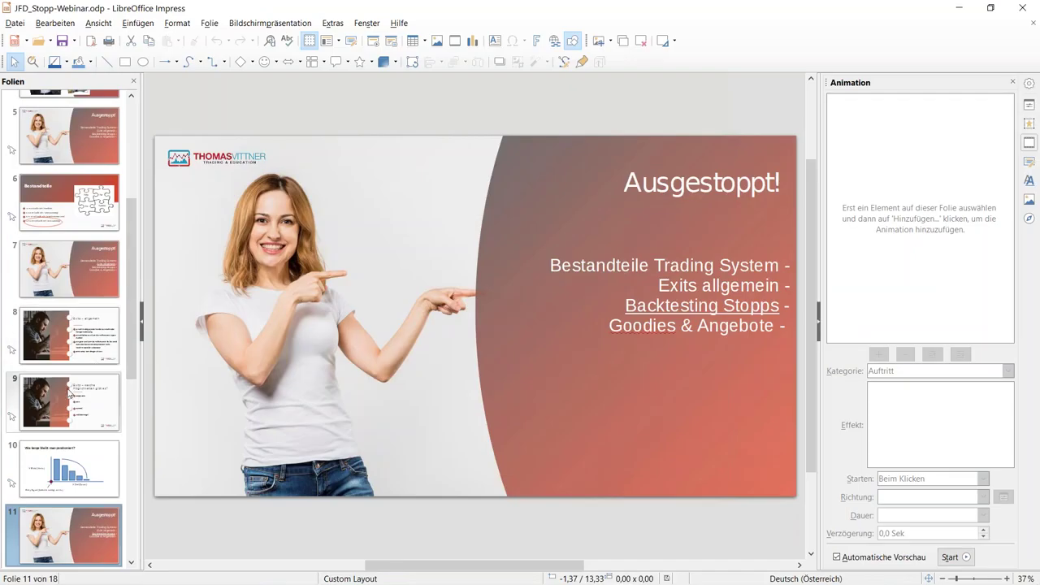
click(76, 340)
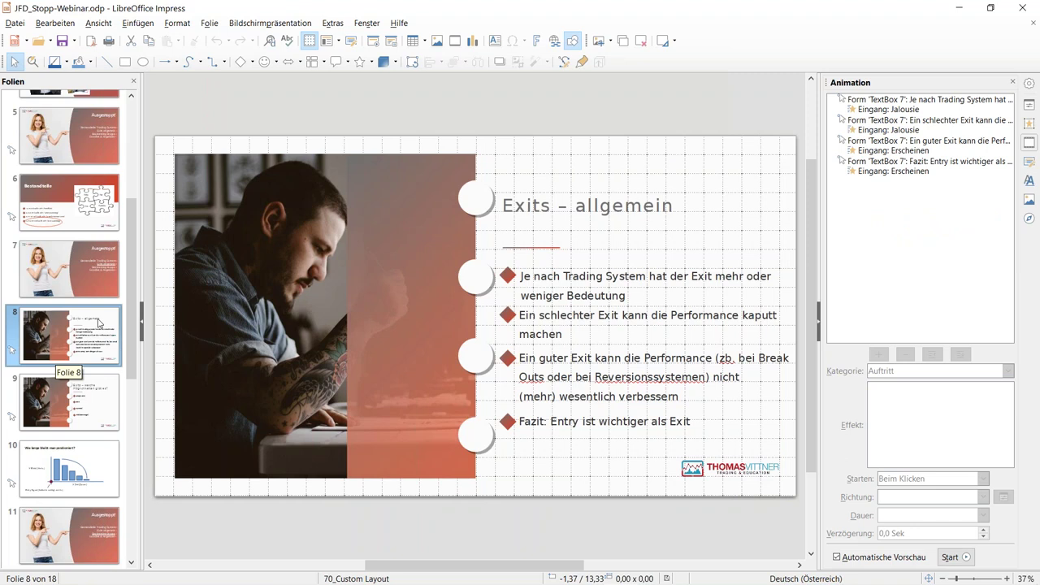
click(267, 24)
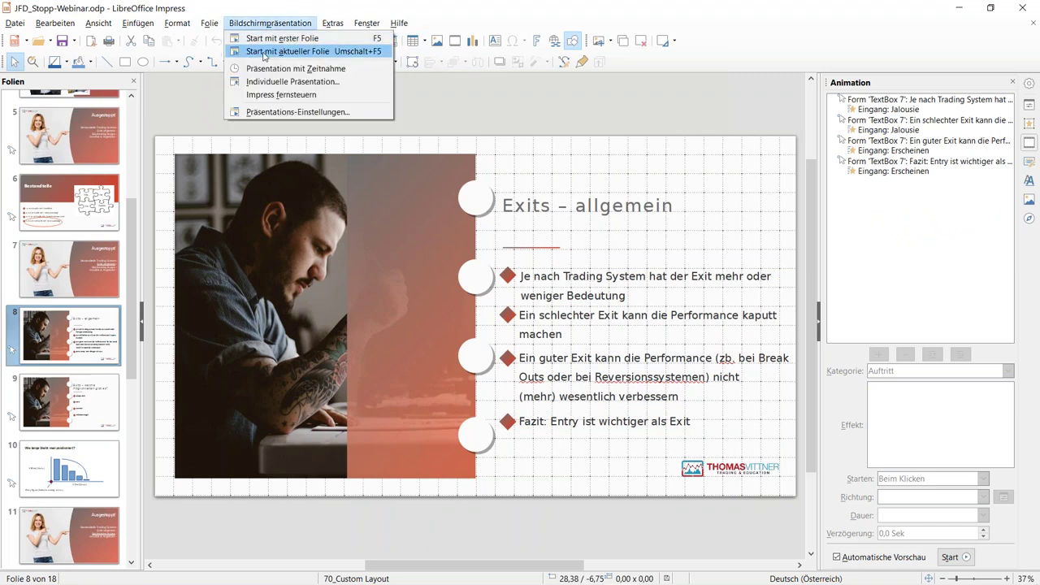
click(264, 52)
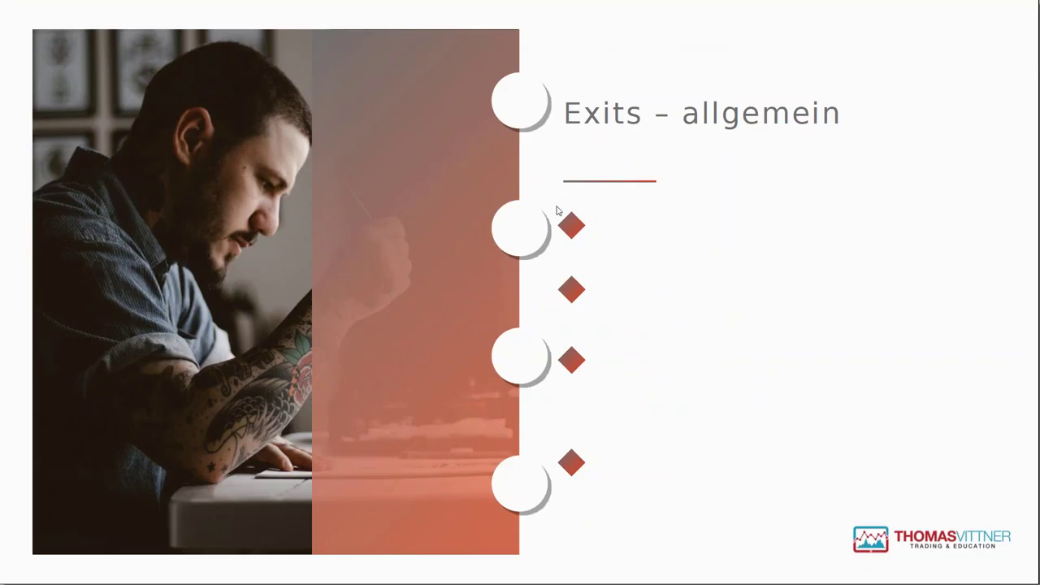
click(557, 210)
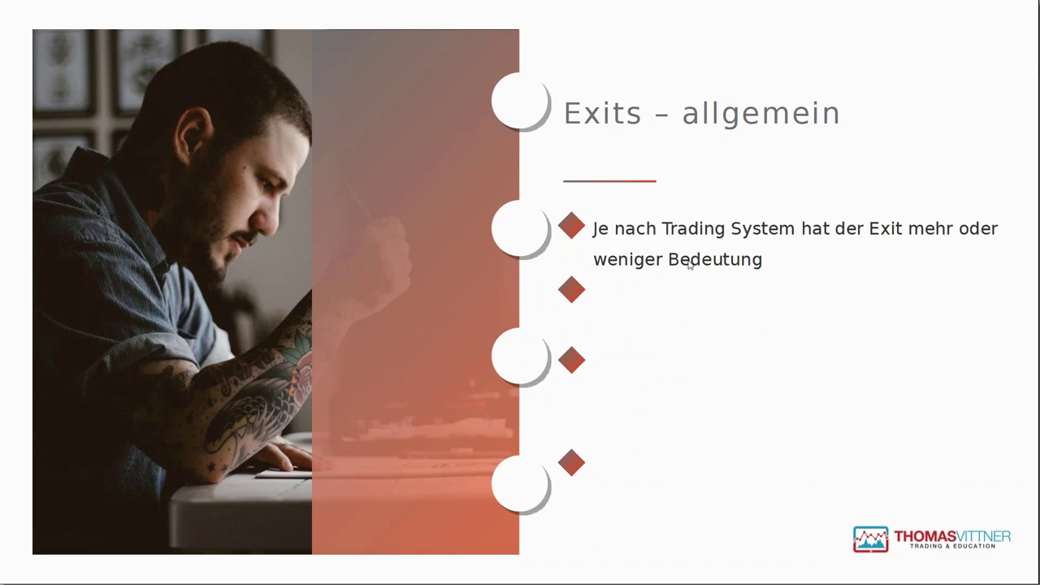
click(688, 270)
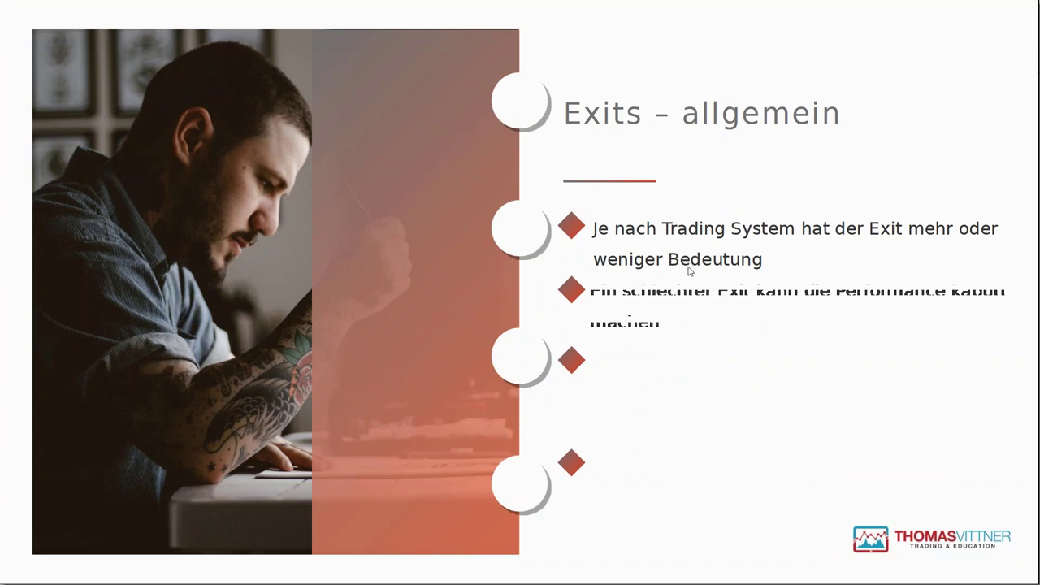
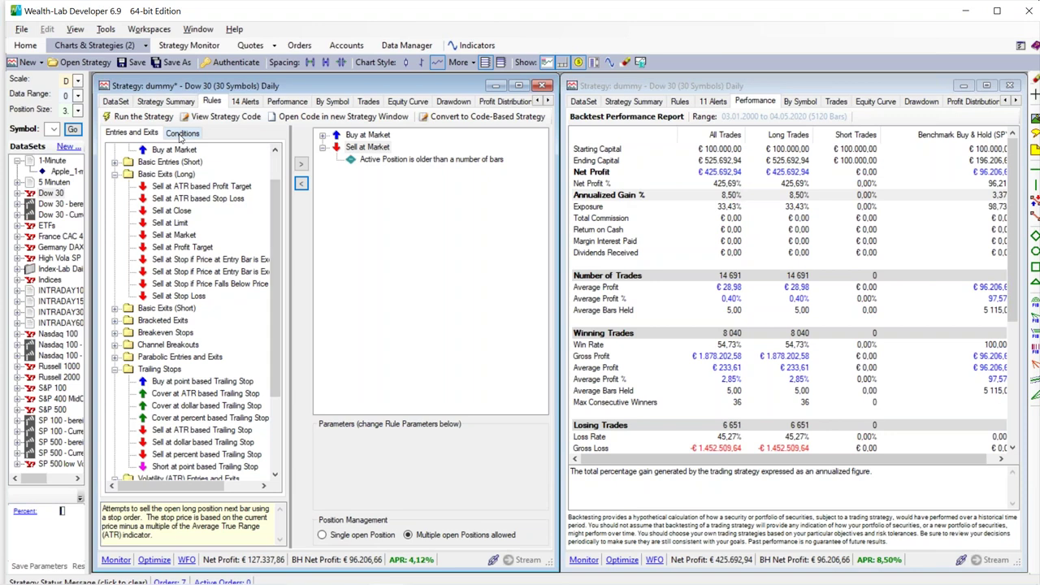
Step: Add the "Price increases a consecutive number of bars" condition to the Sell at Market rule with Number of Bars 2
click(182, 134)
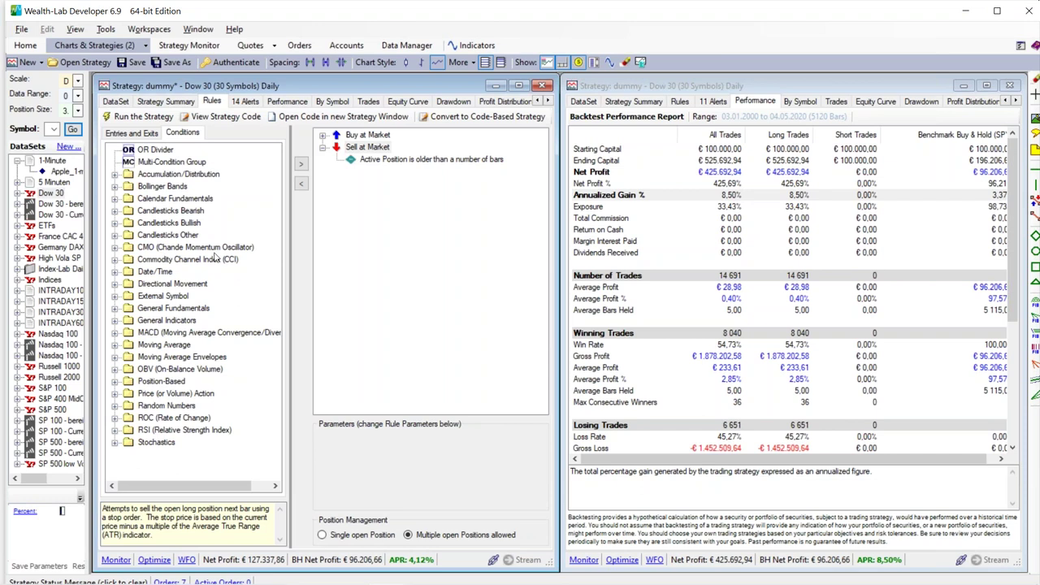
click(114, 393)
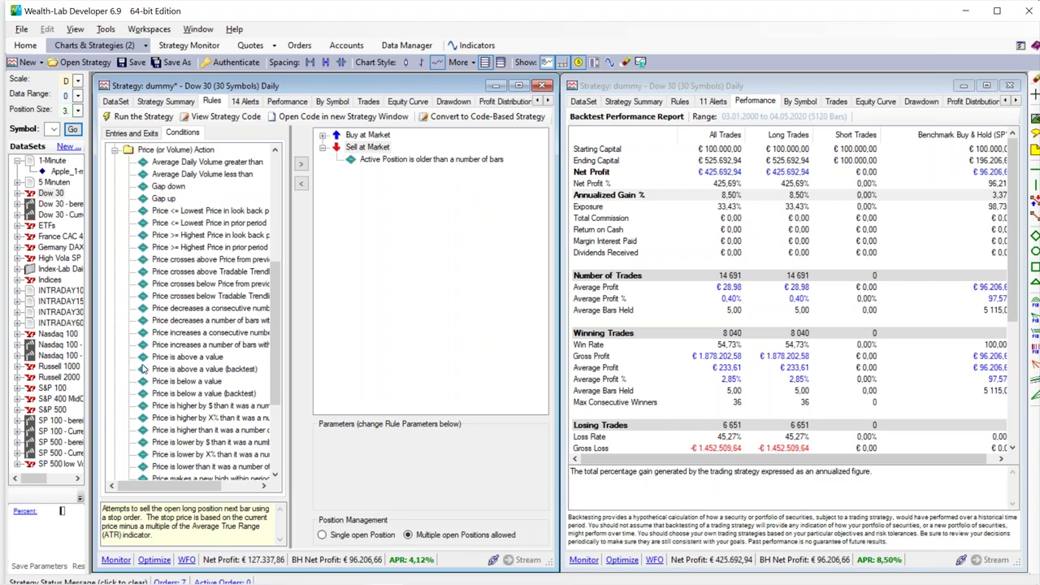
drag(173, 338, 427, 232)
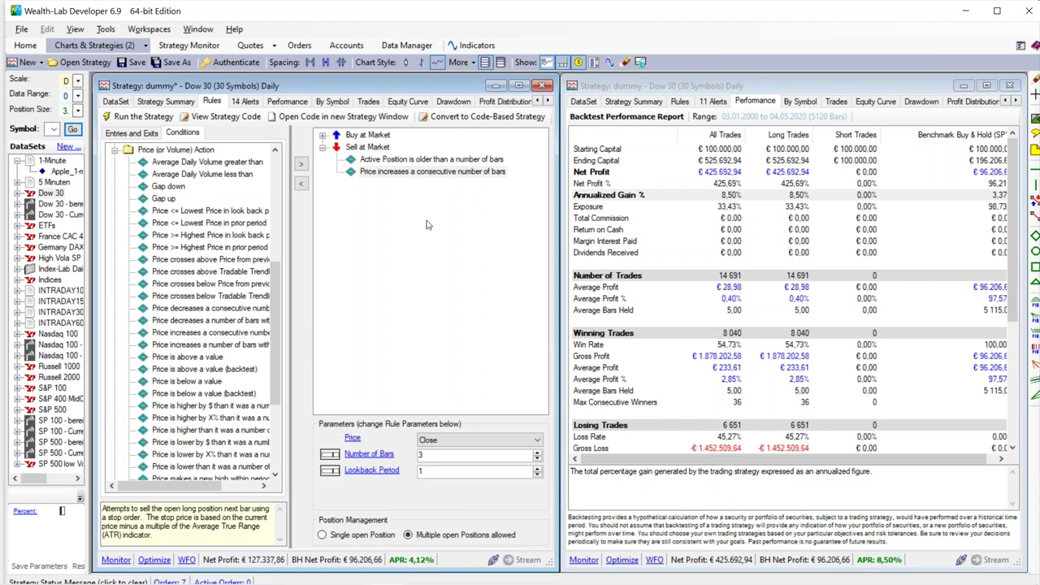
double_click(421, 455)
text(2)
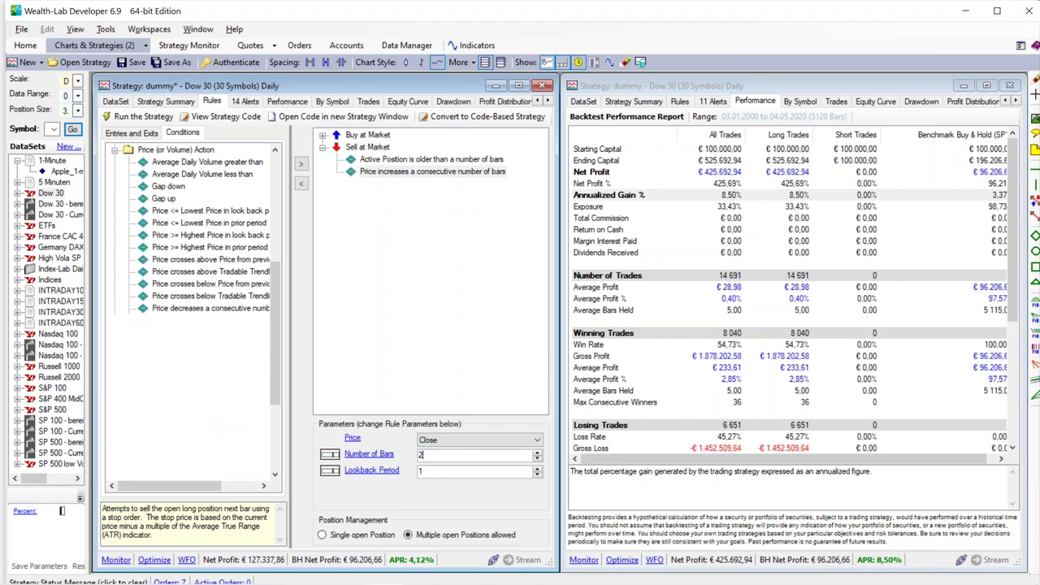
Step: Rerun the Dow 30 backtest with both sell conditions and check its Annualized Gain %
click(296, 101)
click(73, 129)
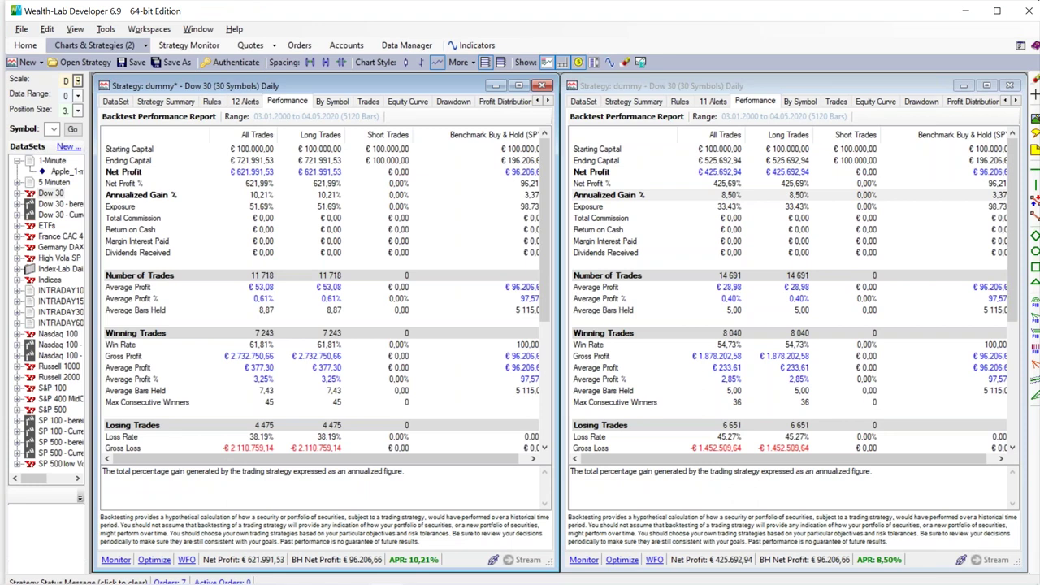
click(147, 198)
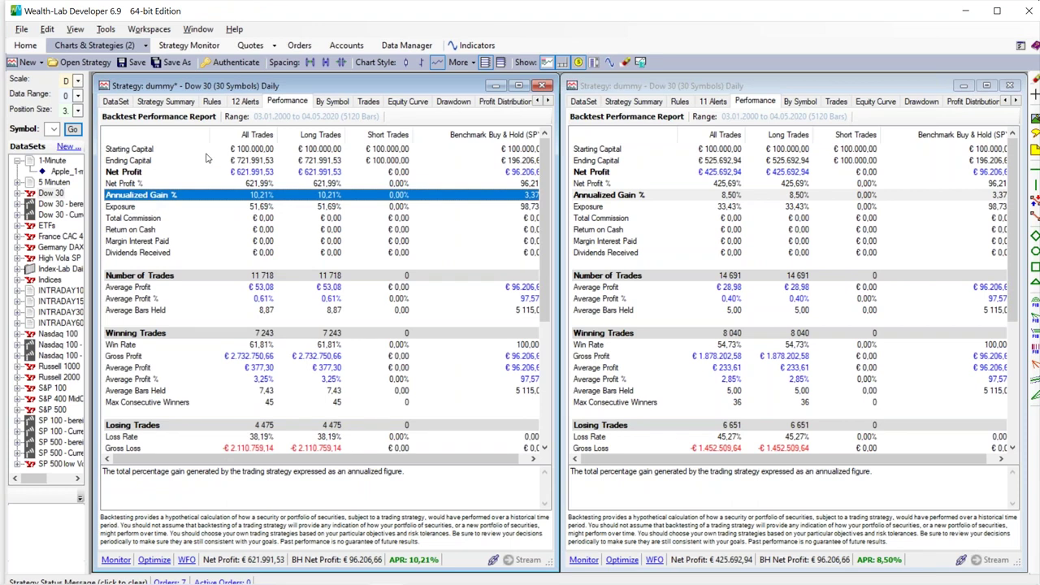
click(212, 102)
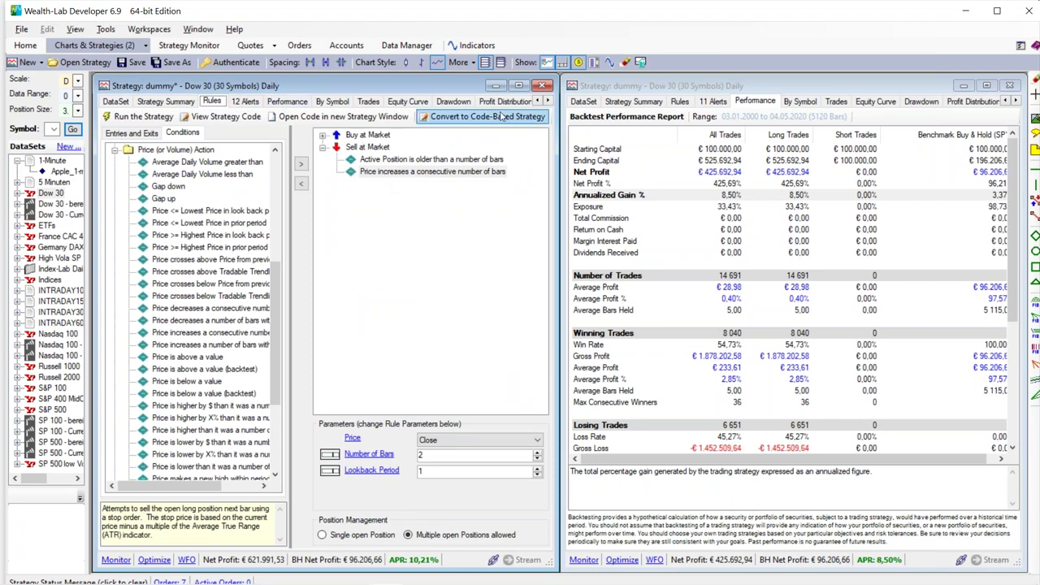
click(300, 102)
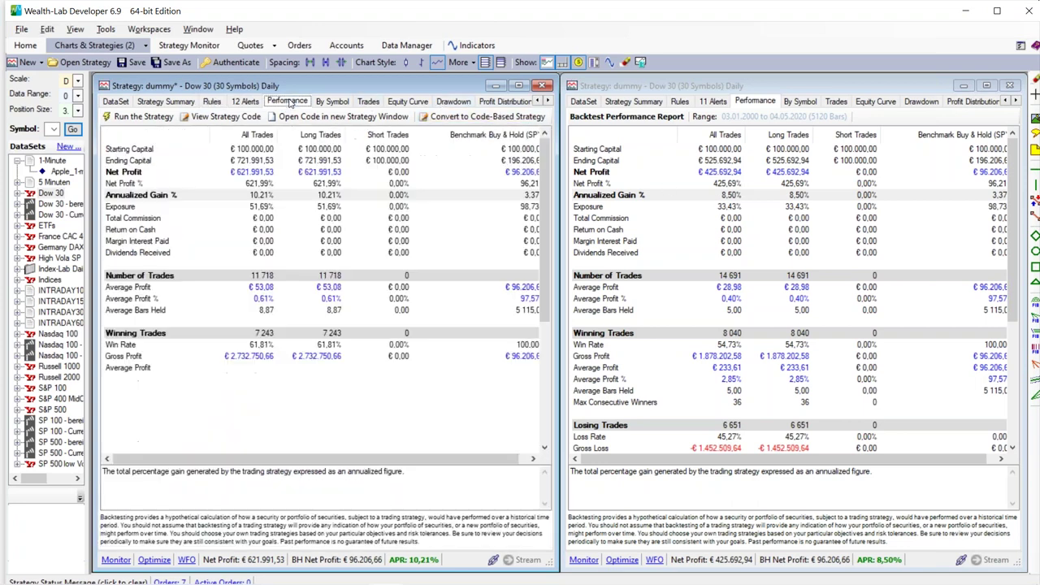
click(170, 195)
Step: Review the parameters of both conditions under the Sell at Market rule
click(211, 102)
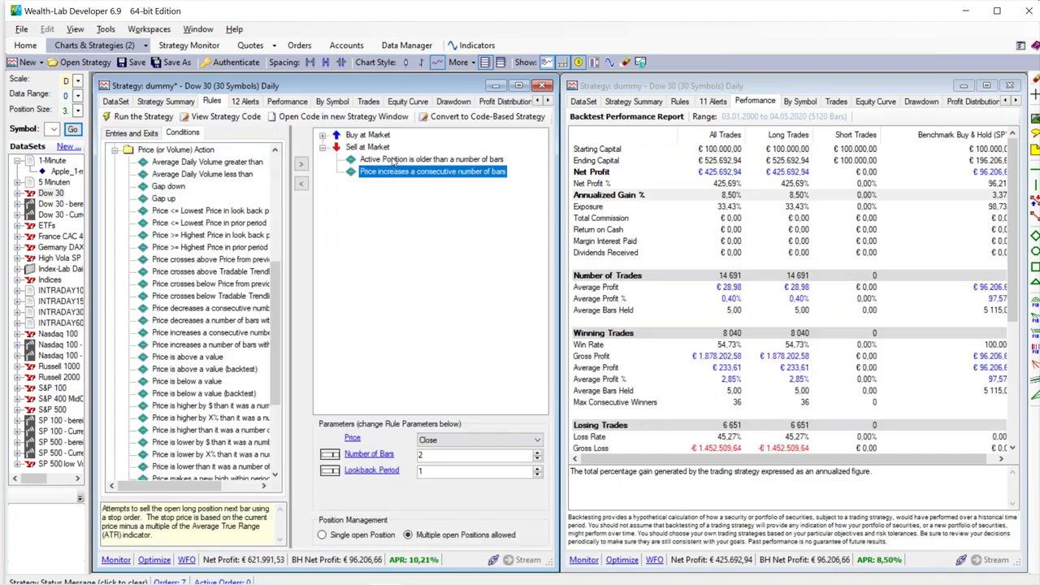
click(393, 161)
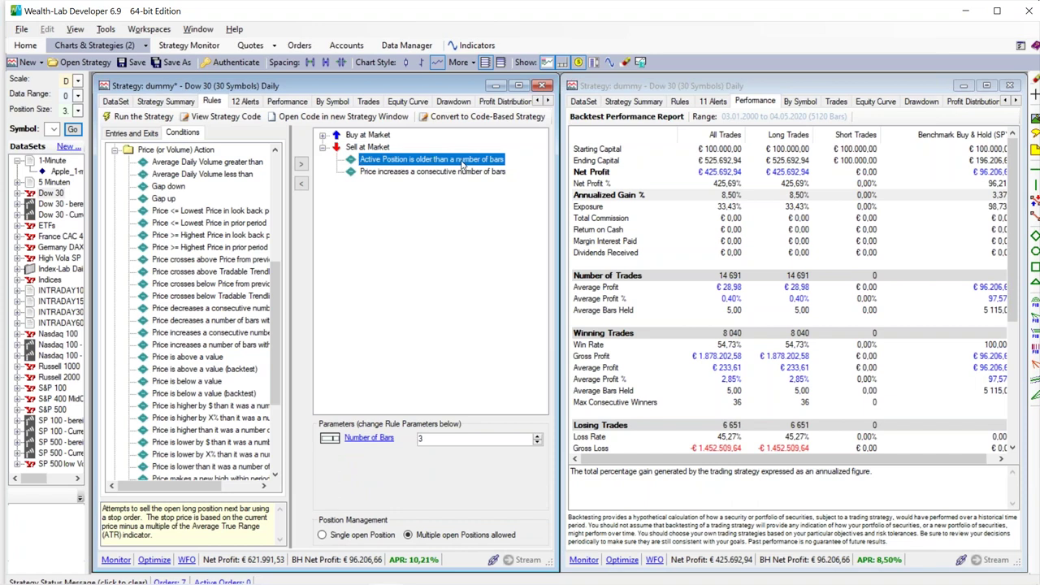
click(411, 174)
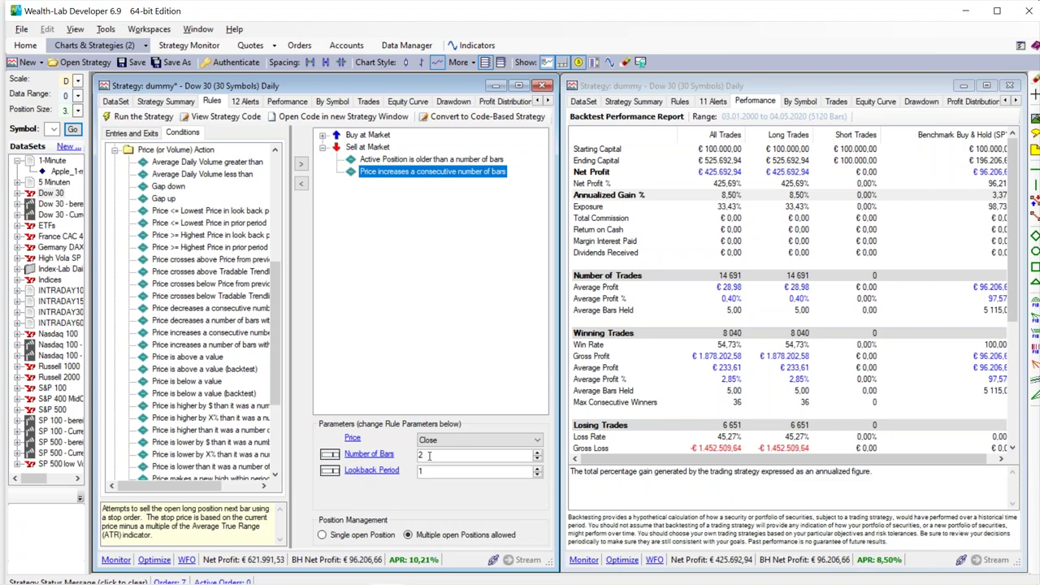
Step: Remove the "Active Position is older than a number of bars" condition from Sell at Market and rerun the Dow 30 backtest
click(384, 163)
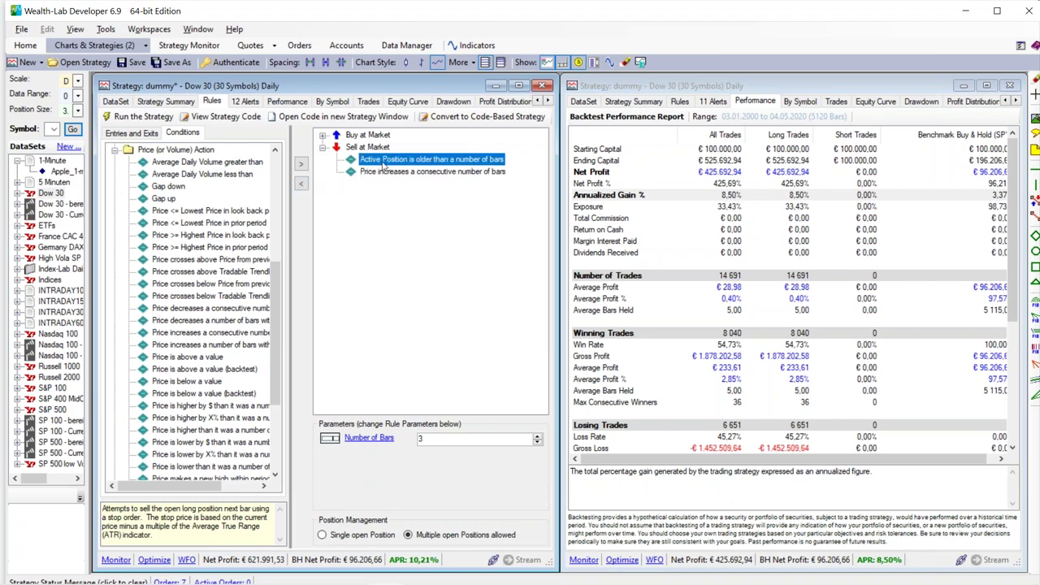
click(301, 186)
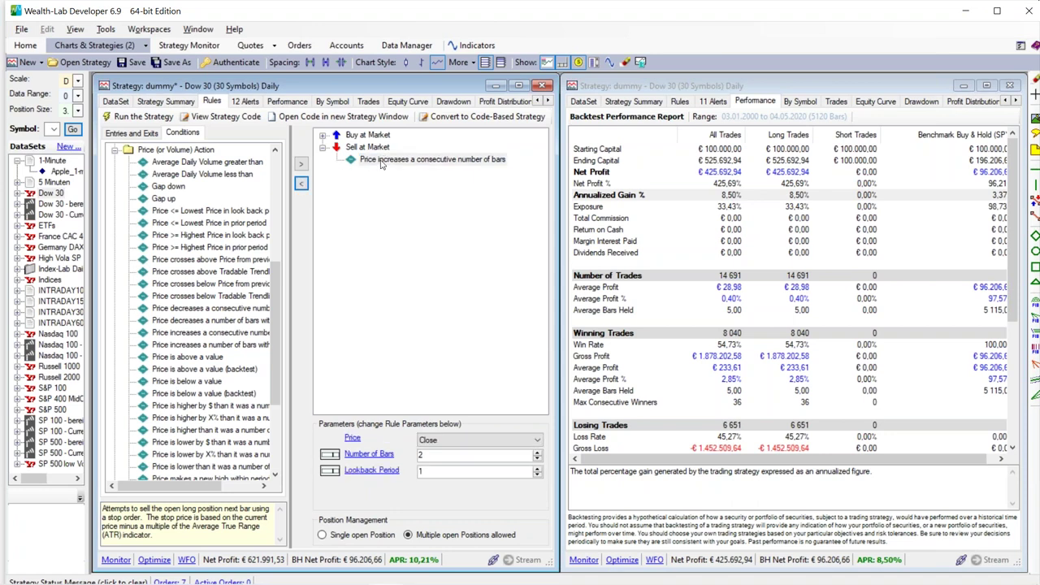
click(382, 161)
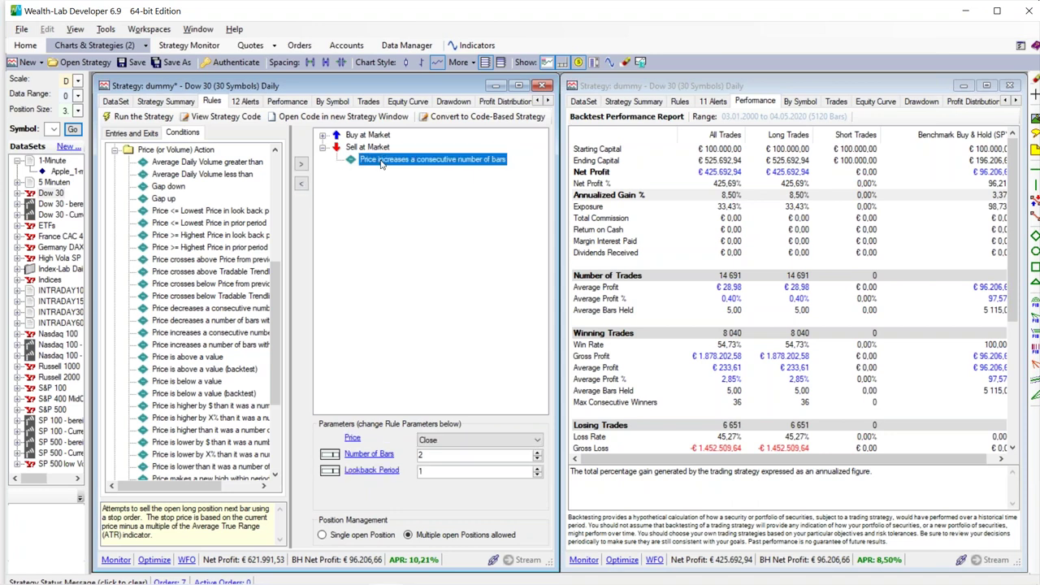
click(294, 104)
click(74, 130)
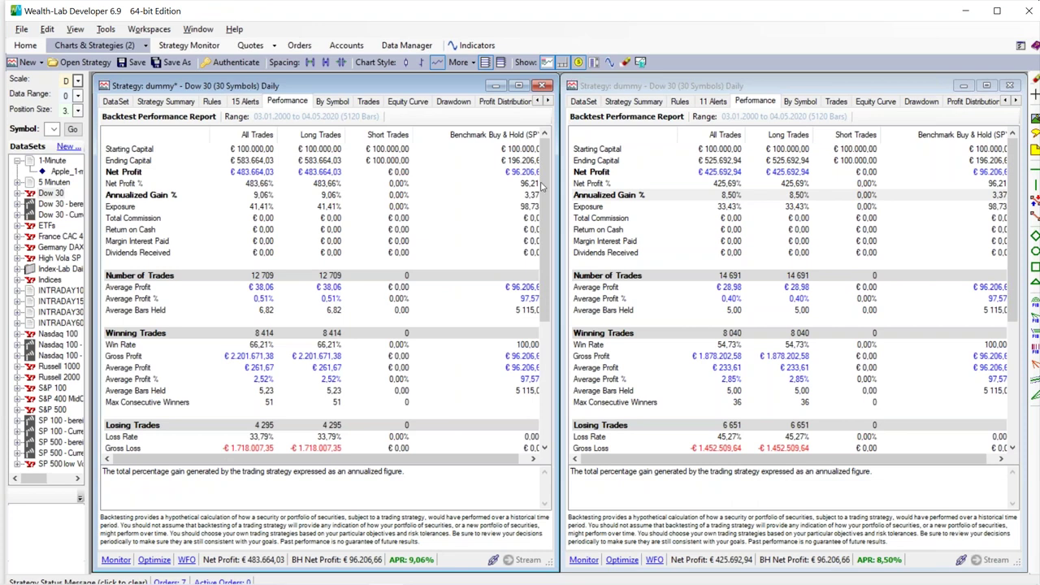
Step: Check the Number of Bars setting of the "Price increases a consecutive number of bars" sell condition
click(211, 101)
click(379, 160)
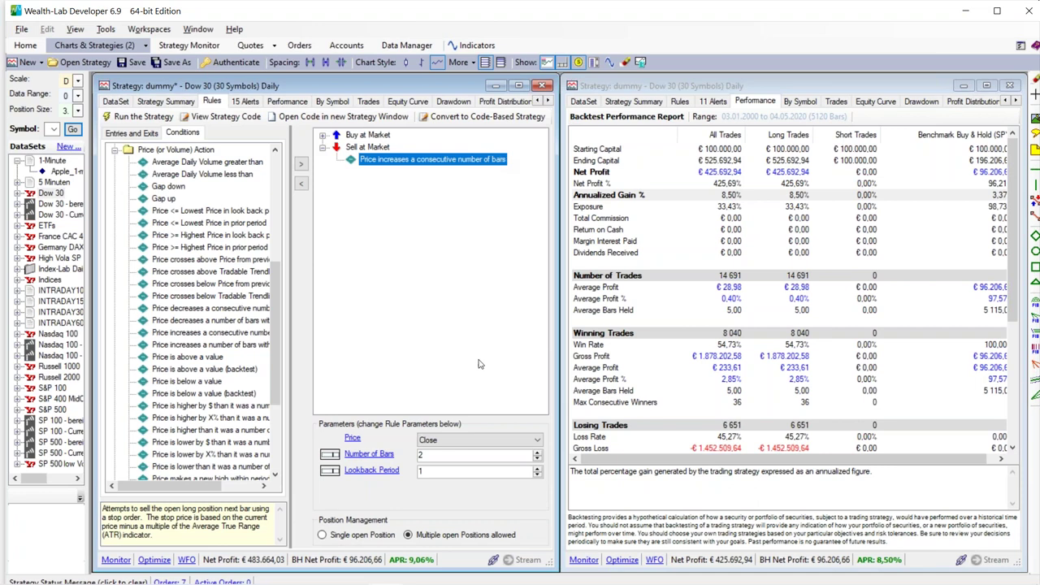
click(447, 458)
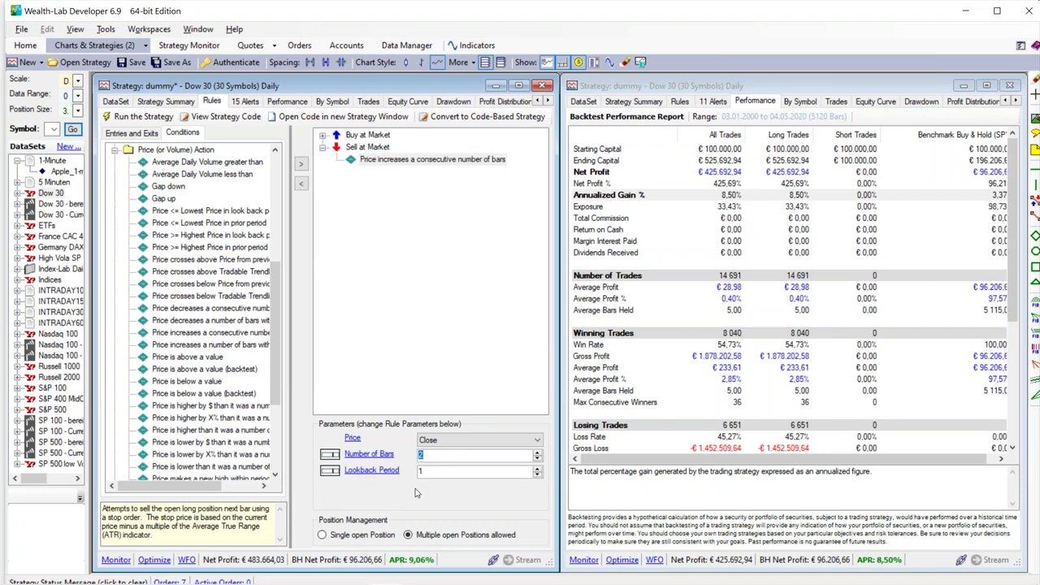
text(2)
click(412, 160)
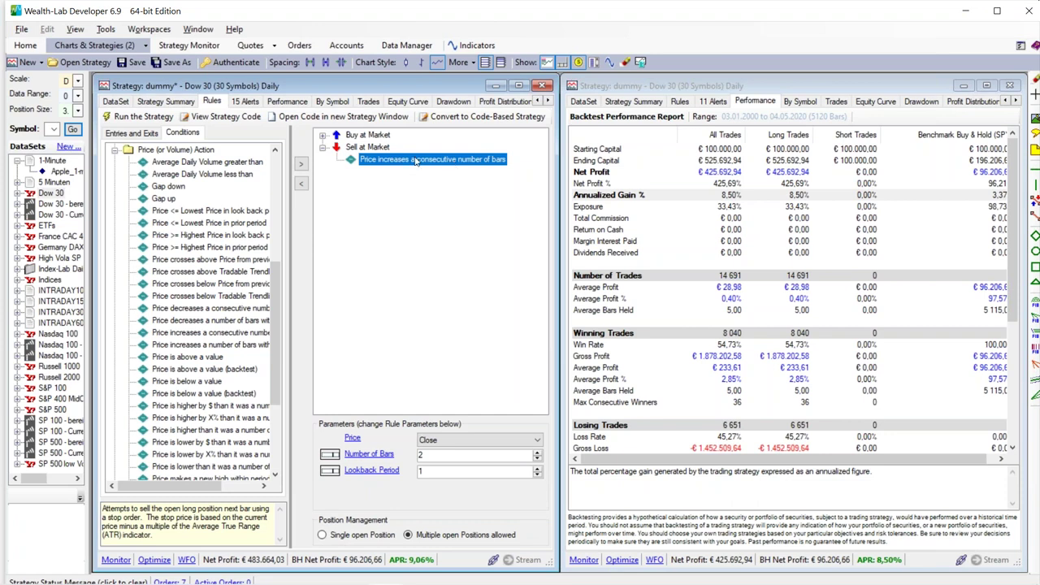
Step: Show the backtest's trade list in a maximized window and sort it by Bars Held in descending order
click(368, 102)
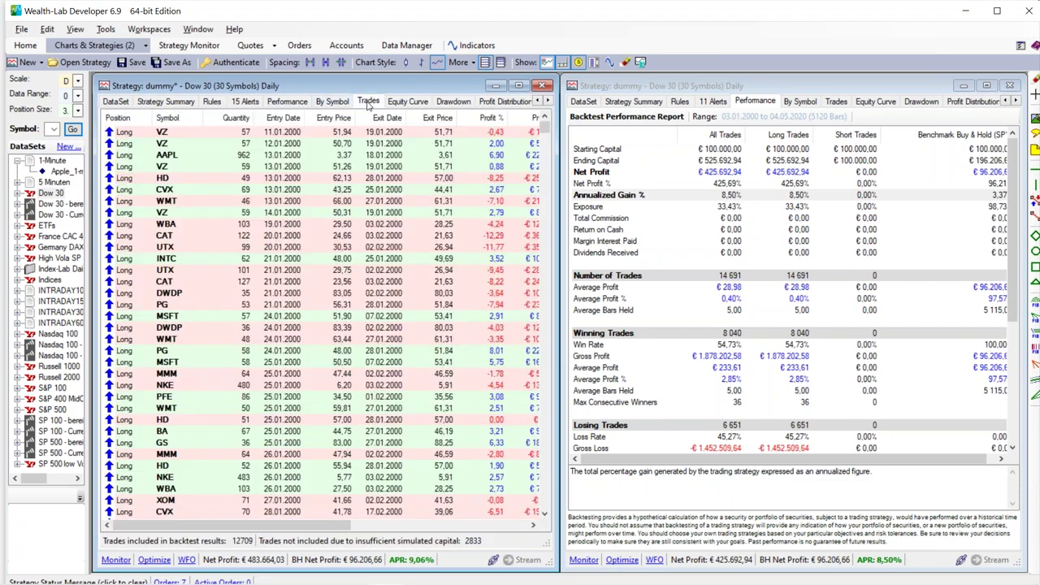
click(518, 85)
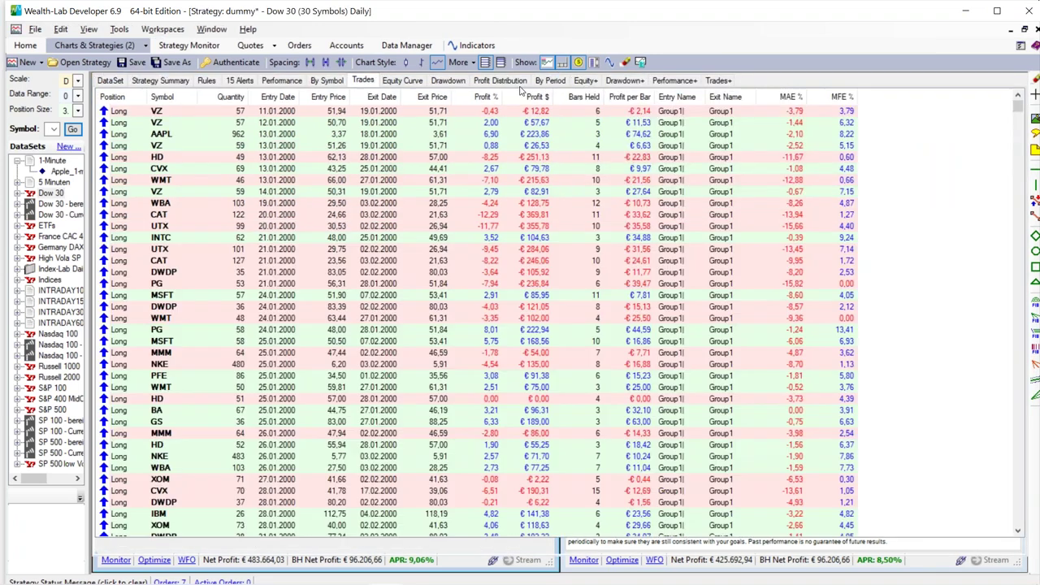
click(590, 97)
click(586, 97)
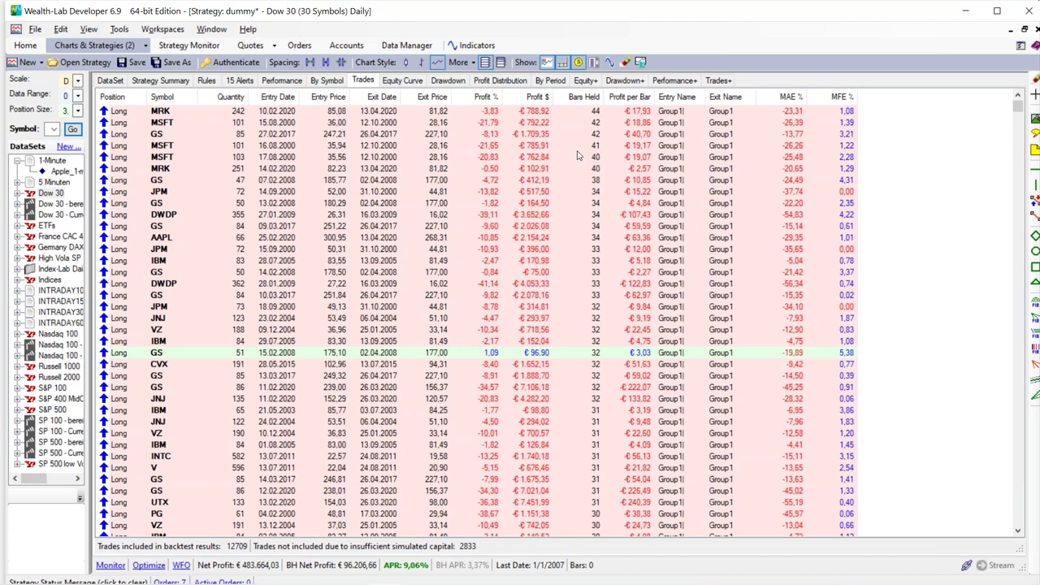
Step: Review the parameters of the "Price increases a consecutive number of bars" condition under Sell at Market
click(207, 84)
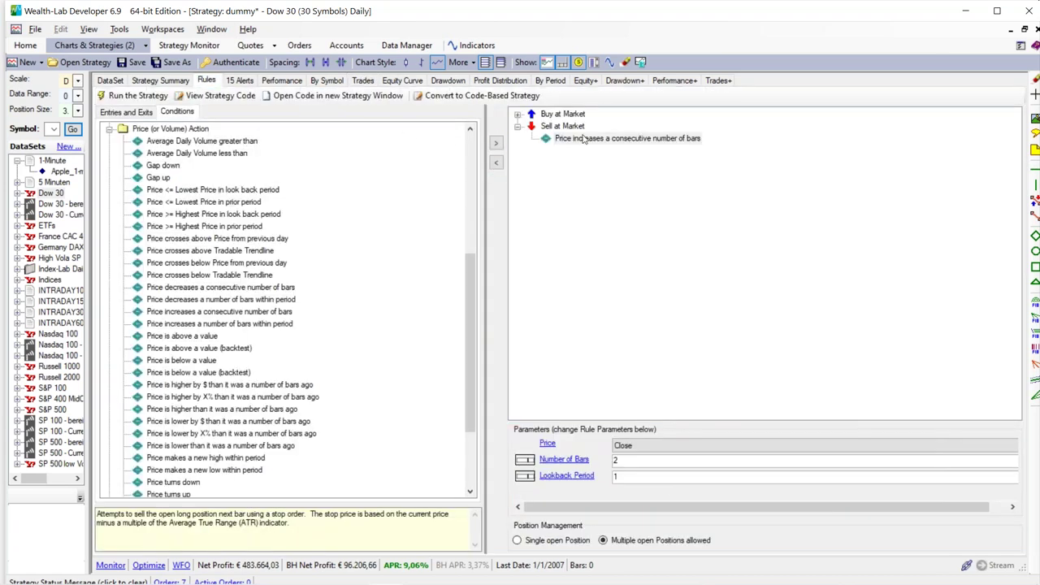
click(563, 140)
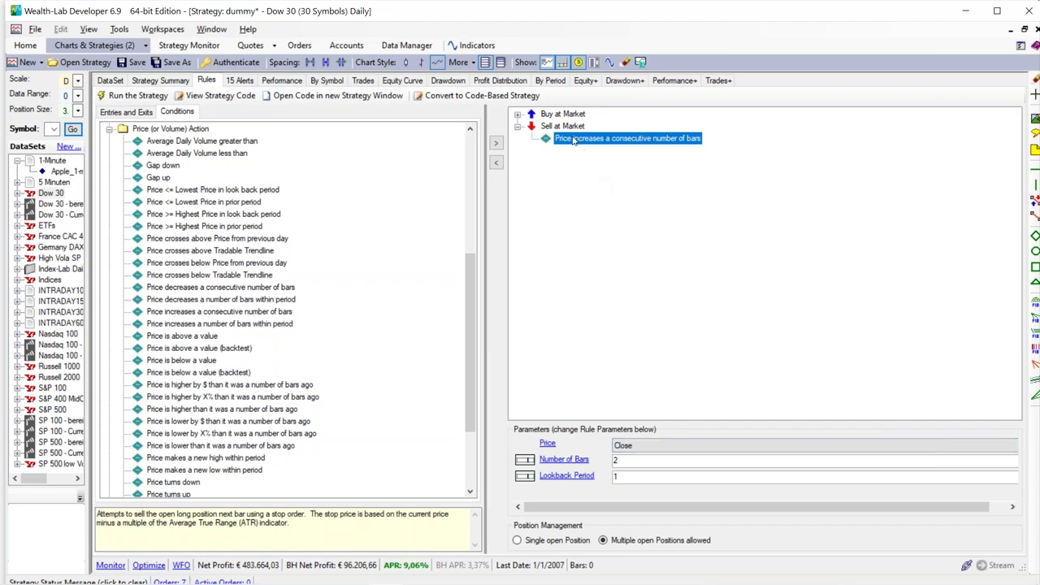
Step: Sort the backtest's trade list by Profit % from the largest loss and select the worst trade
click(365, 81)
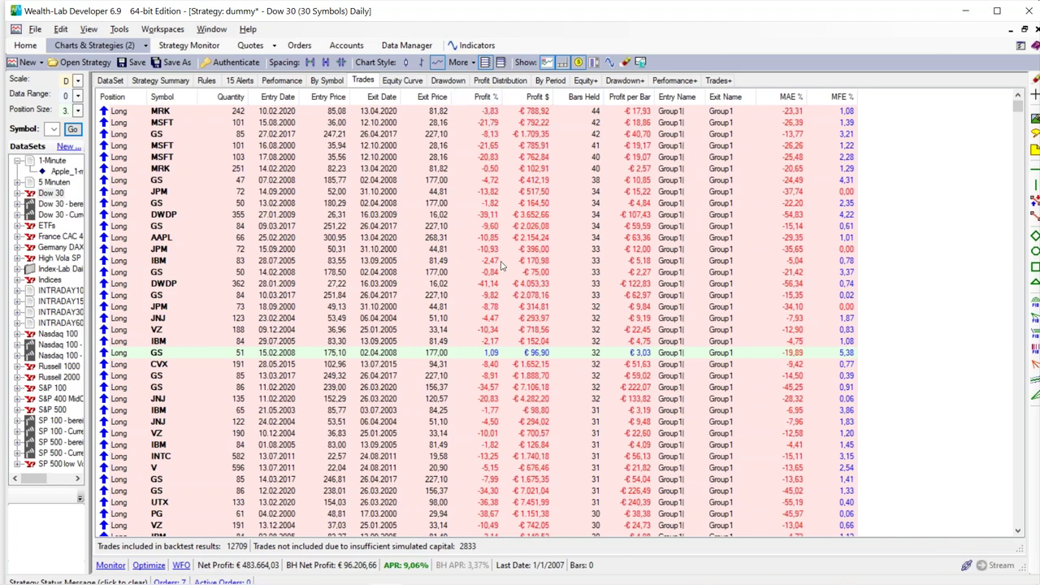
click(481, 98)
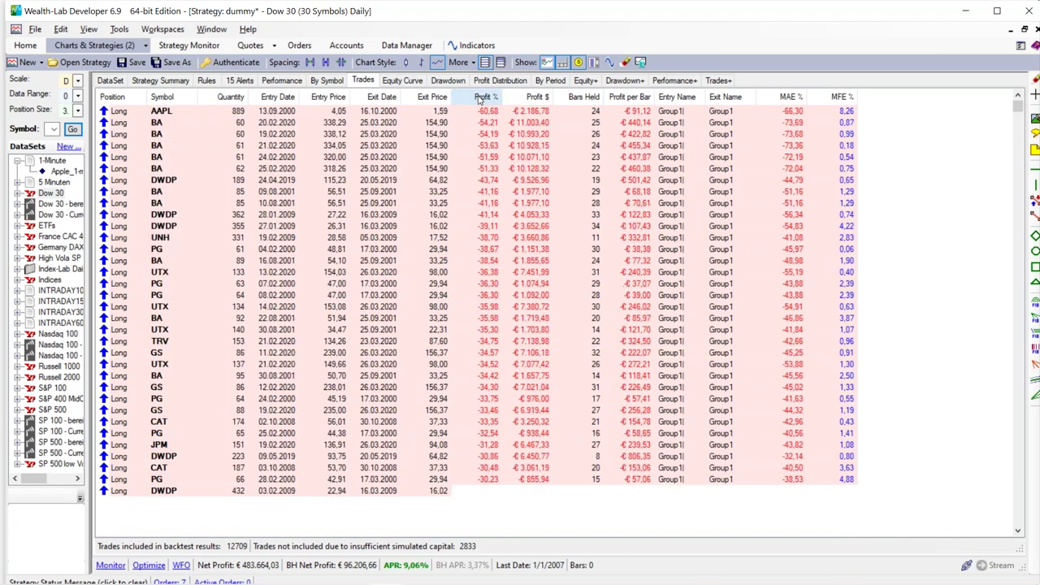
click(191, 112)
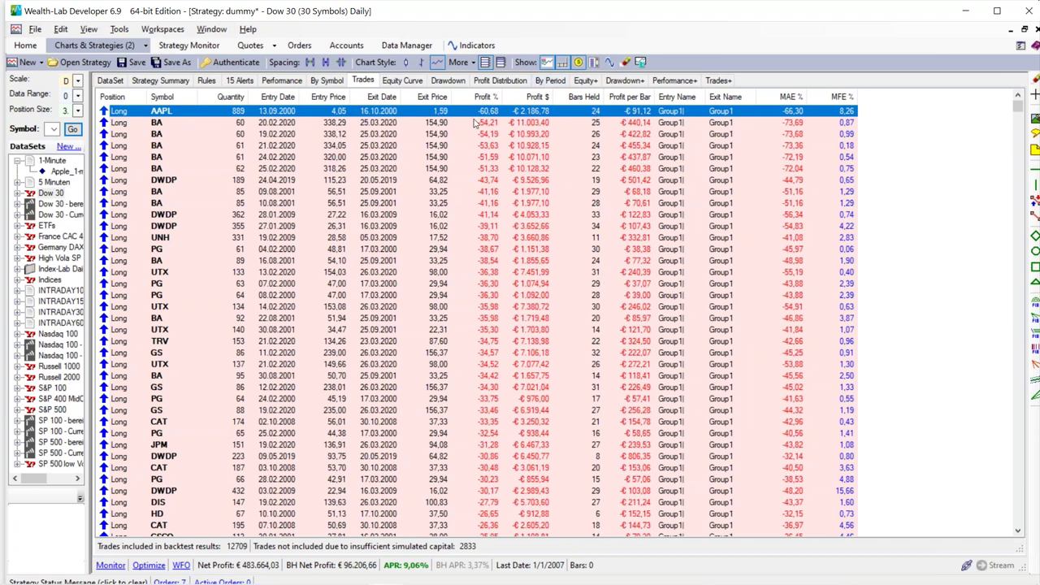
Step: Compare the Annualized Gain % in both strategy windows' performance reports side by side, and switch to the presentation slide on exits
click(280, 80)
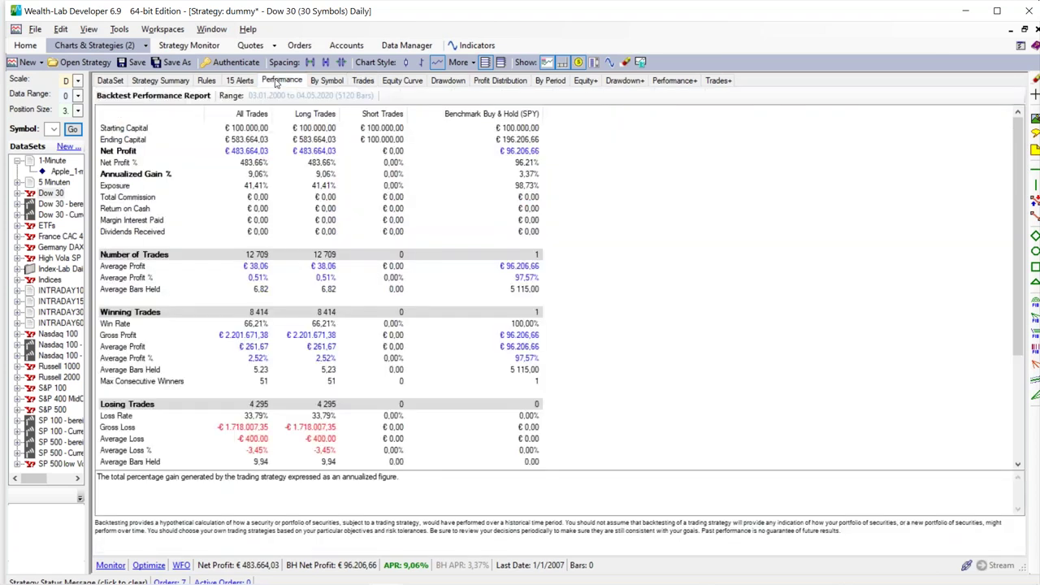
click(137, 178)
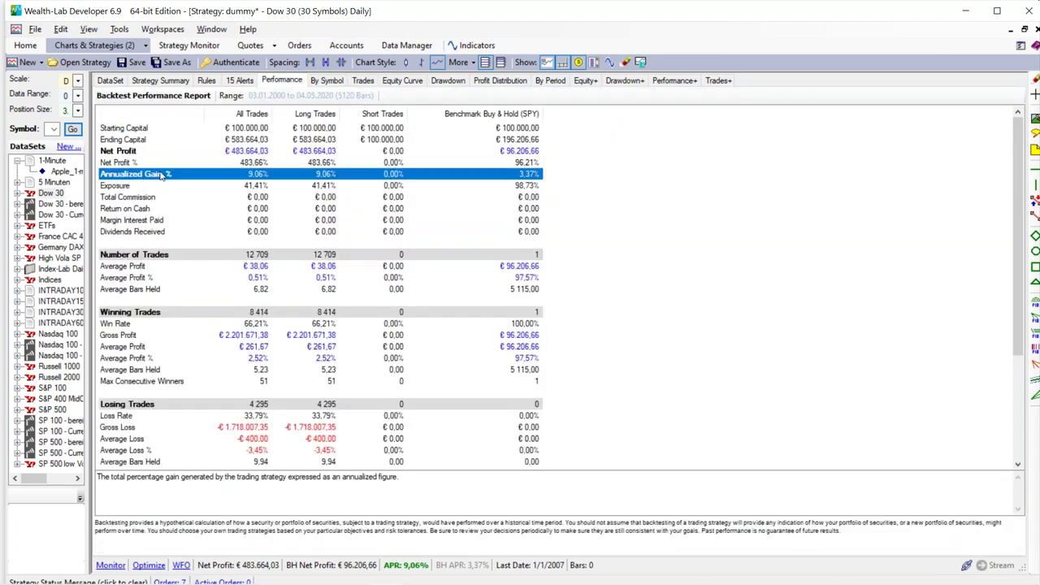
click(1025, 29)
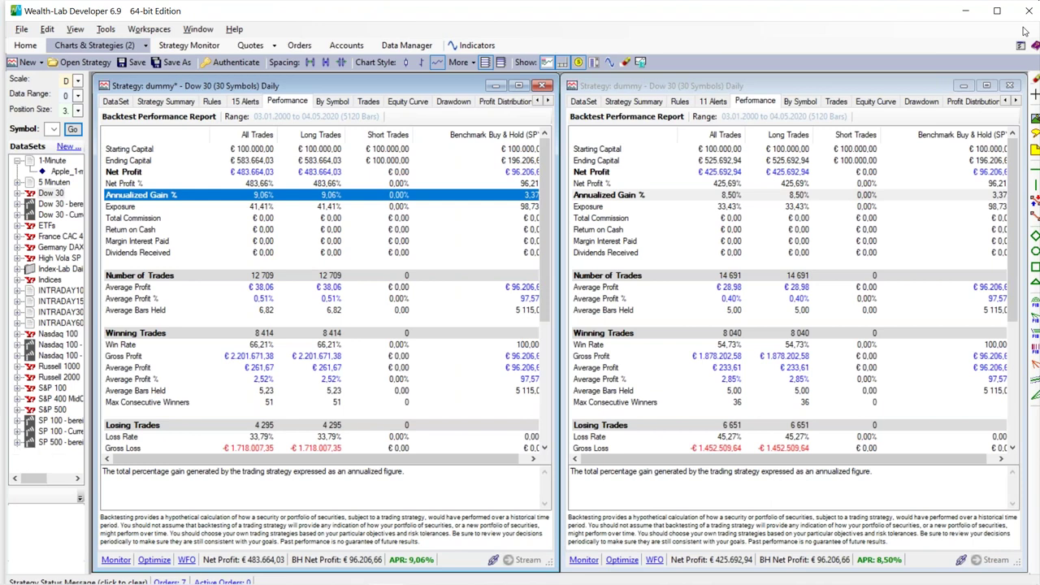
key(alt+Tab)
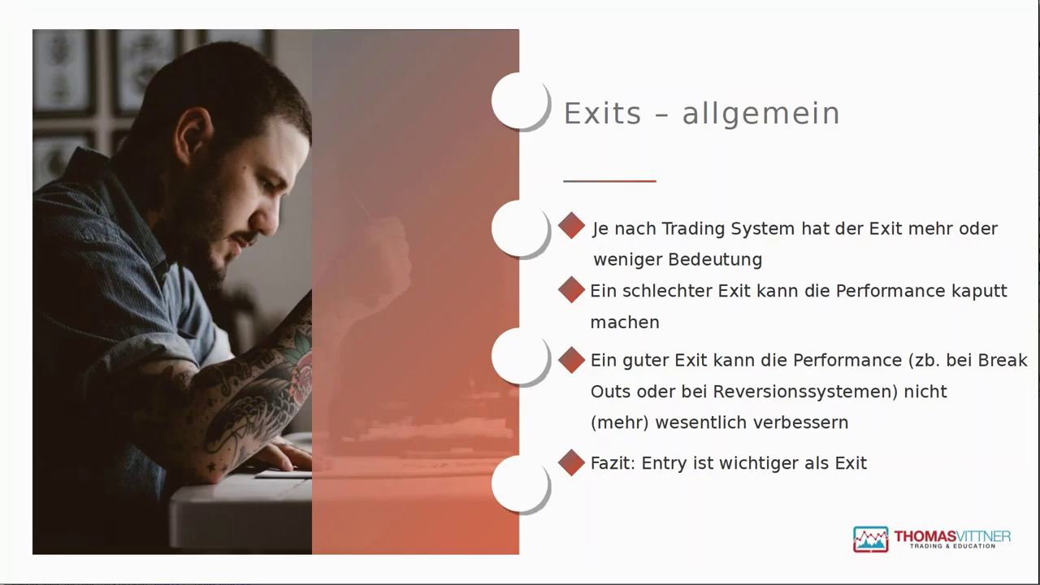